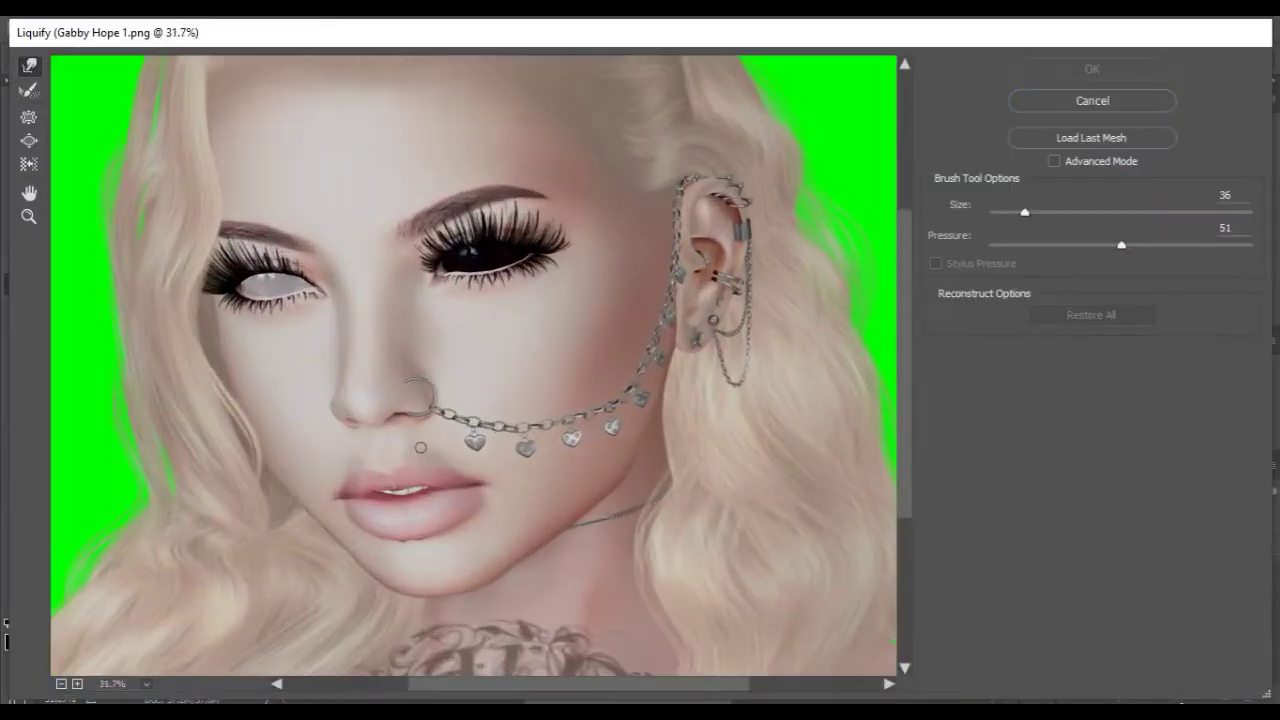
- Smooth the jagged lower edge of the bottom lip with the Liquify warp brush, reducing the brush size to 25
scroll(534, 390, up, 2)
drag(534, 390, 371, 386)
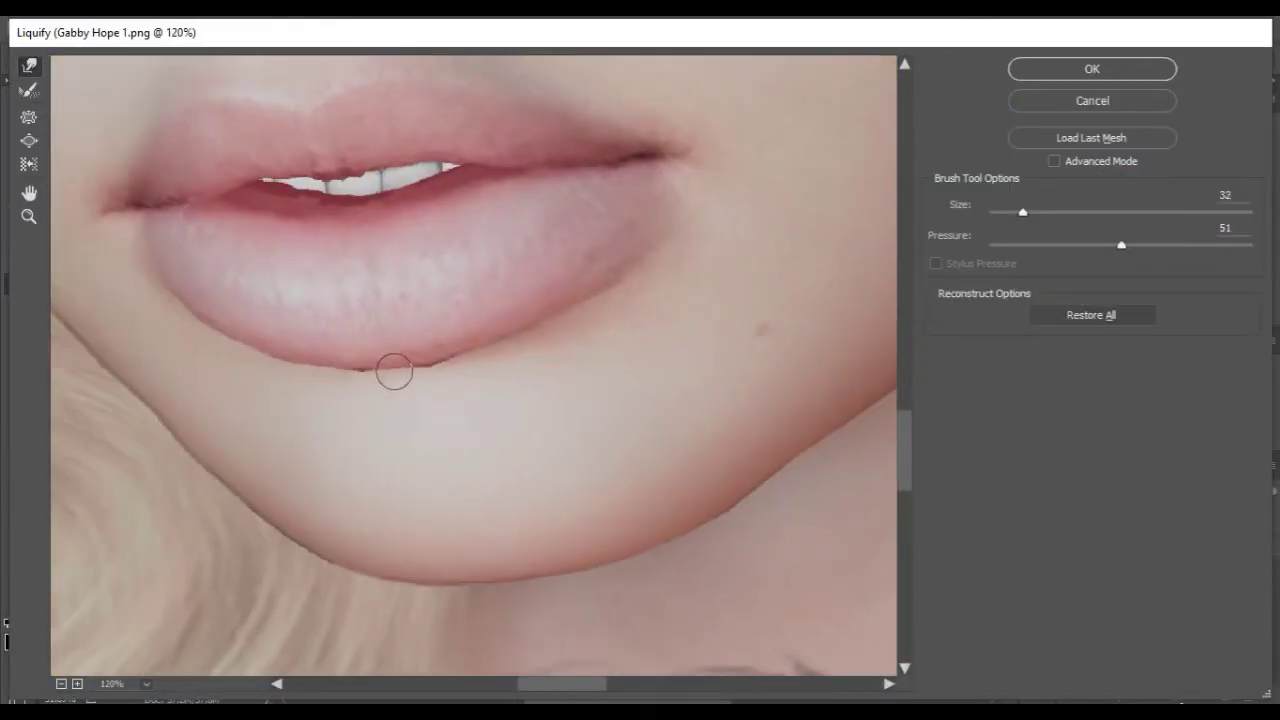
key([)
key([)
scroll(320, 405, up, 2)
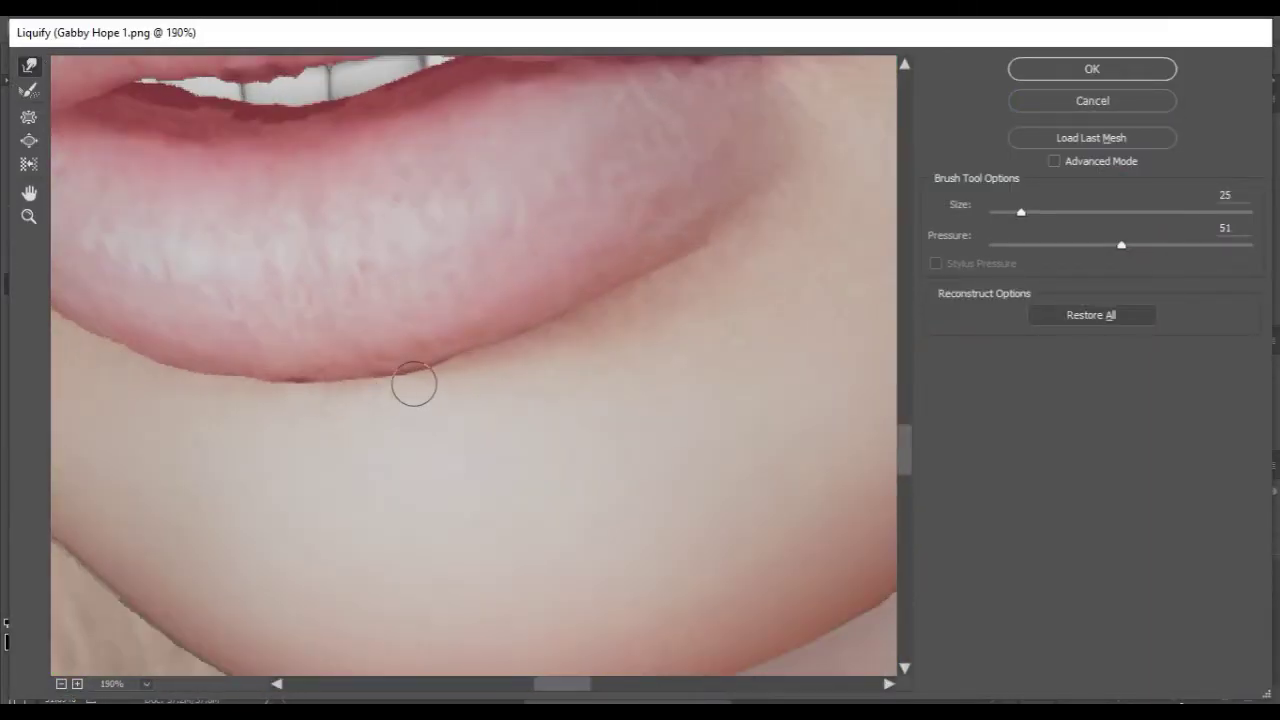
- Smooth the angular jawline beside the neck chain with the Liquify warp brush
scroll(414, 386, down, 4)
mouse_move(621, 332)
mouse_down()
mouse_move(414, 323)
mouse_move(285, 470)
mouse_up()
scroll(589, 423, up, 2)
scroll(490, 358, up, 2)
key(])
key(])
key(])
key(])
key(])
key(])
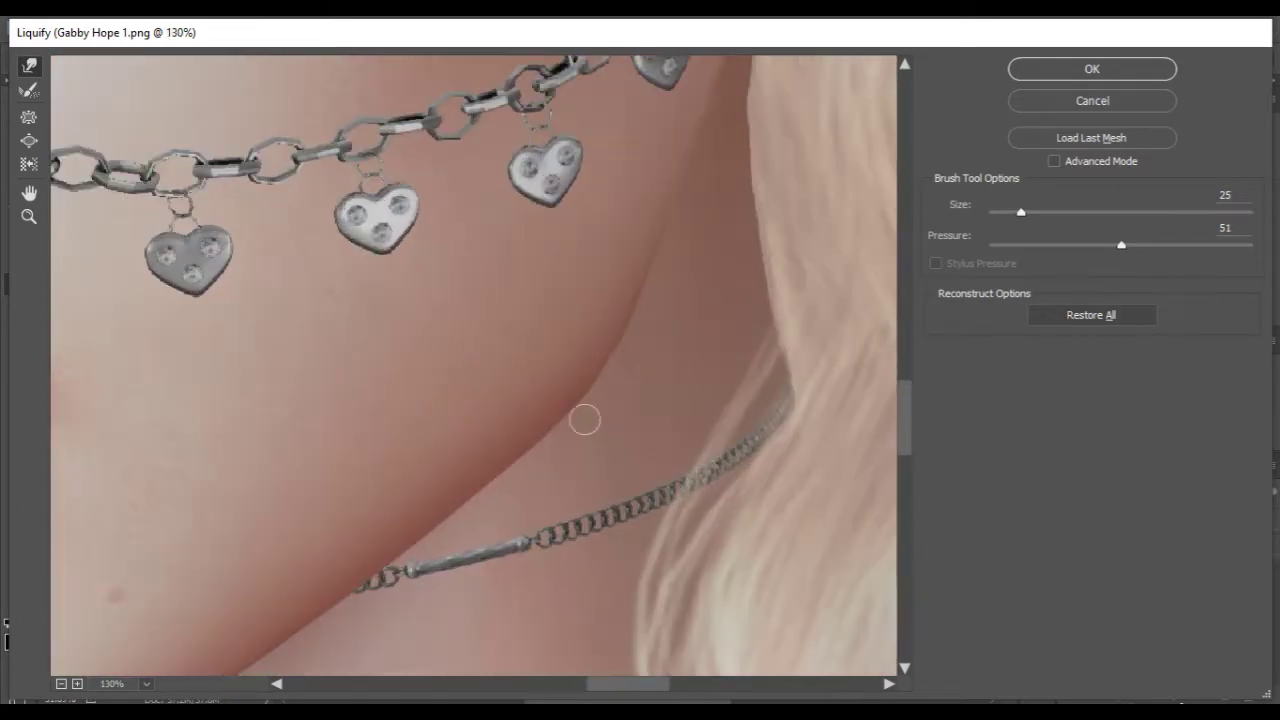
- Smooth the outline of the nose tip and nostril with a Liquify brush of size 14
key(space)
drag(480, 140, 410, 590)
drag(380, 100, 313, 378)
drag(405, 72, 717, 120)
drag(217, 260, 800, 260)
drag(133, 463, 443, 29)
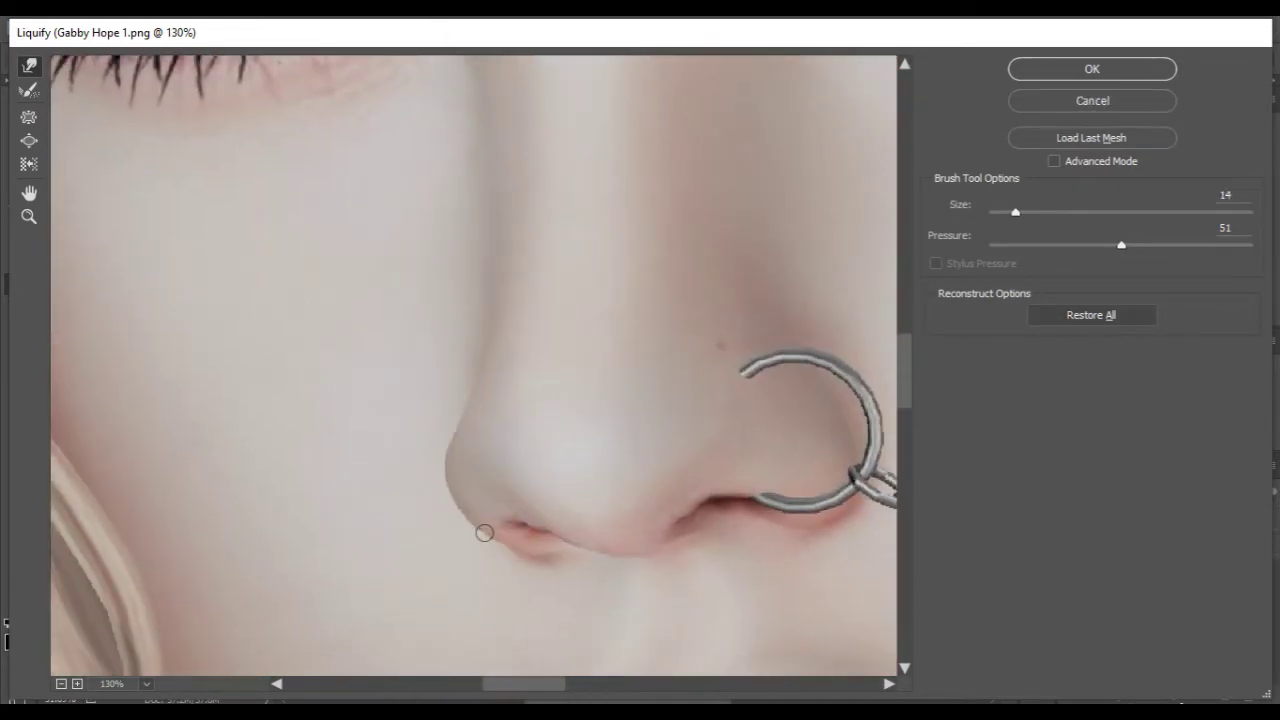
scroll(485, 533, down, 4)
- Refine the lower lip's outline near the mouth corner with Liquify, using brush size 31 and pressure 50
scroll(606, 494, up, 3)
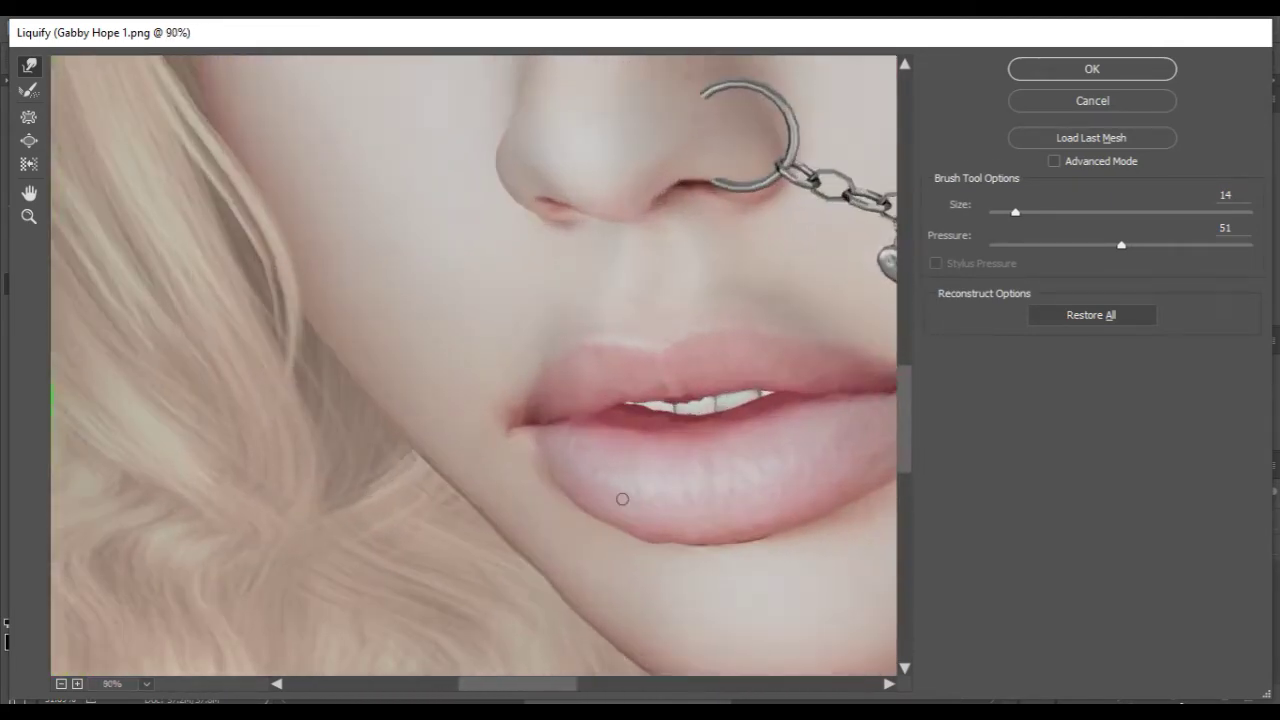
scroll(606, 494, up, 3)
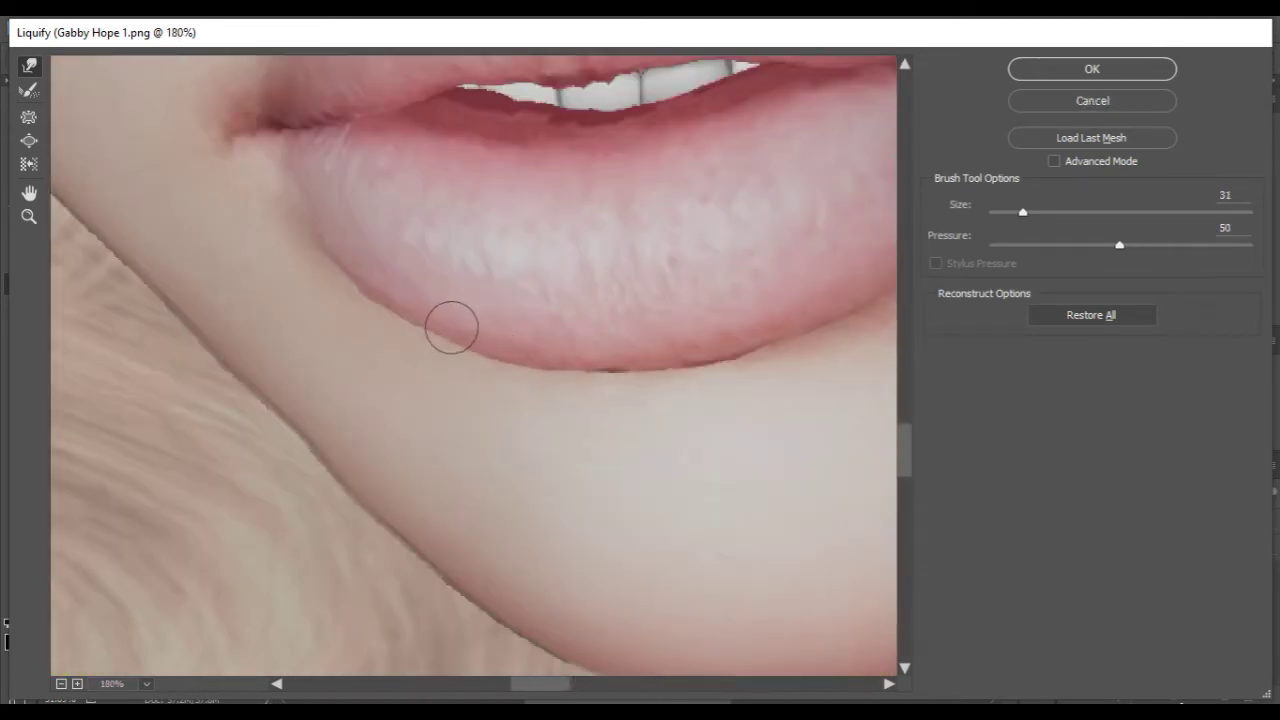
scroll(410, 334, down, 6)
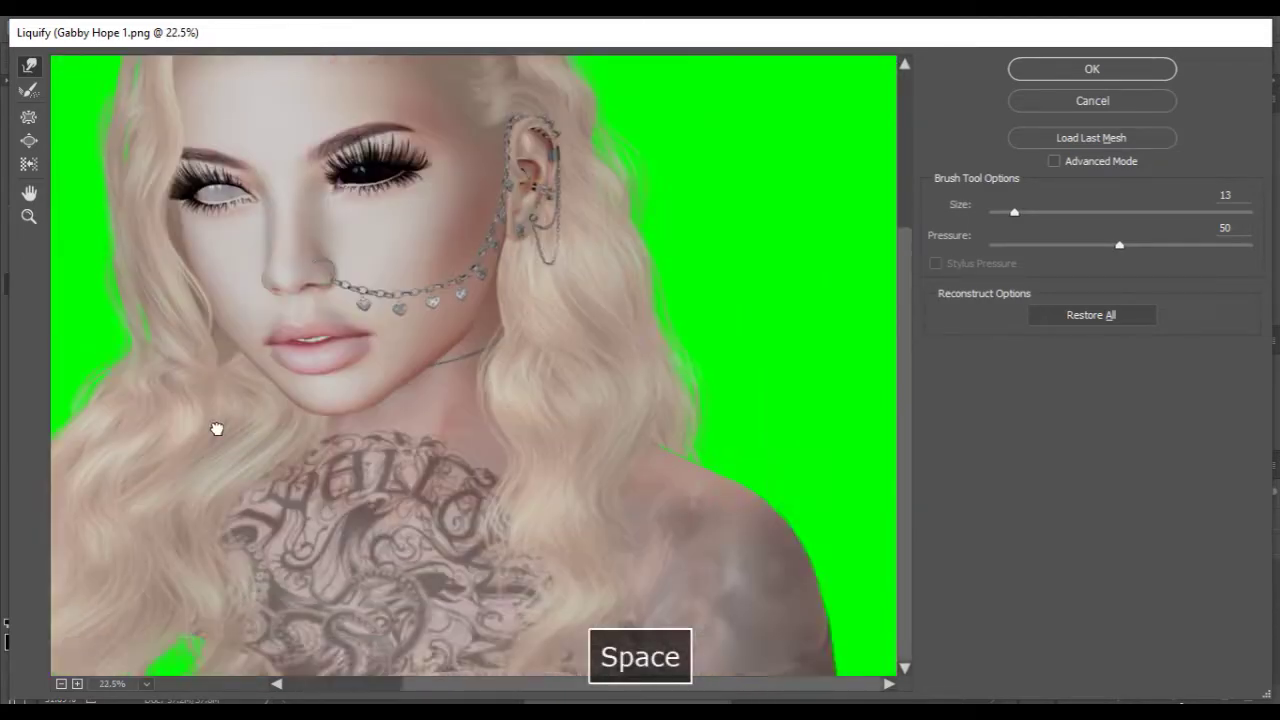
- Check the jaw, neck and chest tattoo for uneven edges, and apply the Liquify changes
scroll(430, 345, up, 1)
drag(331, 569, 341, 495)
scroll(443, 354, up, 2)
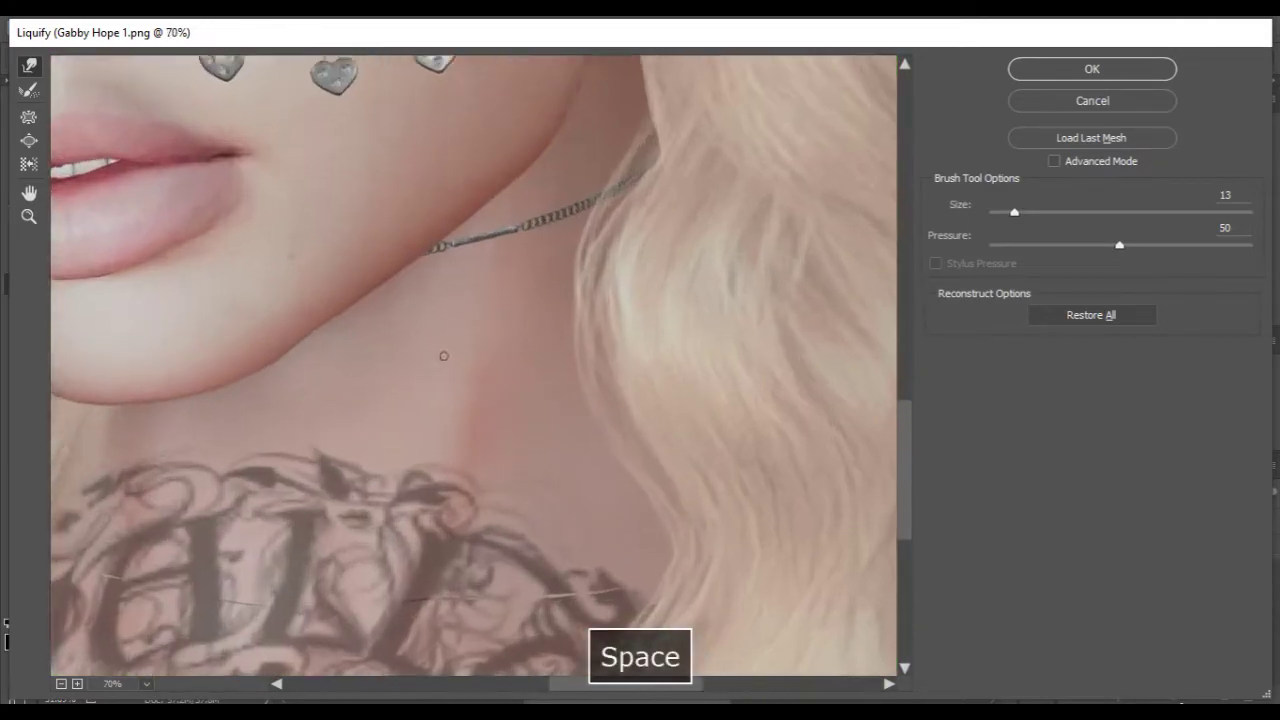
drag(443, 354, 486, 104)
drag(740, 434, 240, 335)
drag(760, 420, 300, 320)
click(1032, 66)
scroll(497, 434, up, 4)
drag(515, 635, 534, 377)
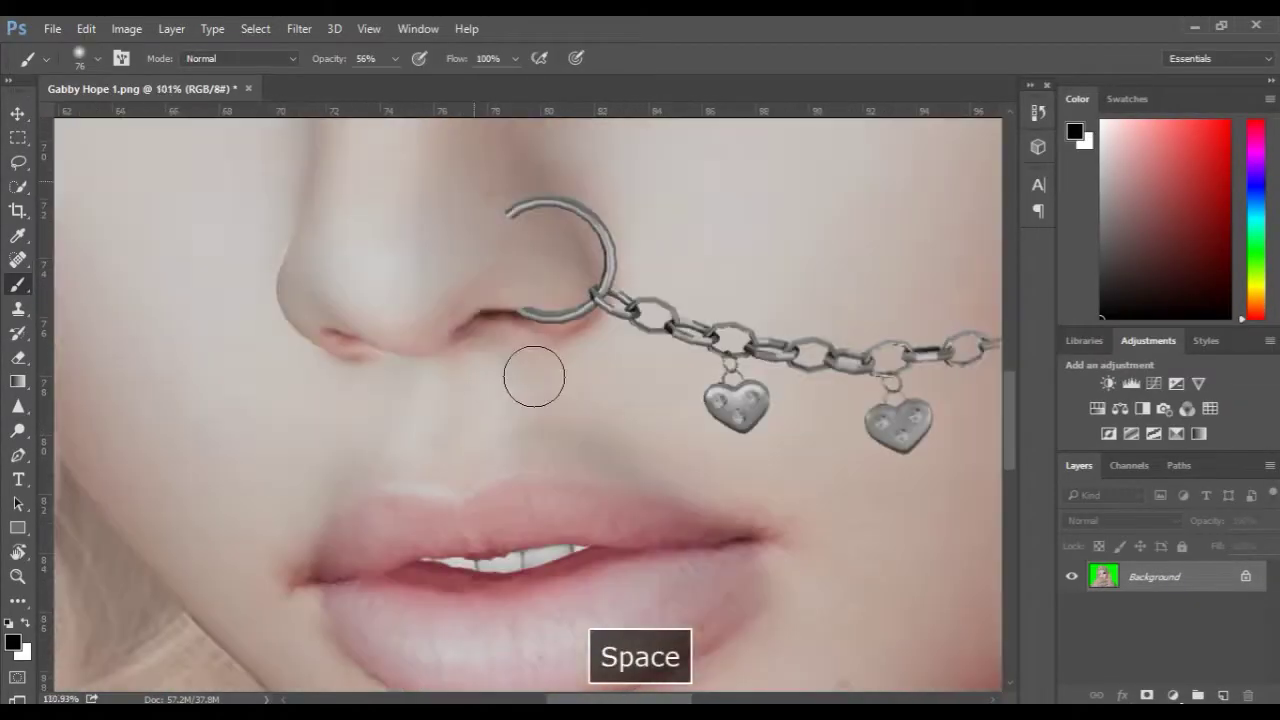
scroll(534, 377, up, 2)
click(17, 310)
right_click(20, 164)
click(118, 180)
scroll(520, 264, up, 2)
drag(520, 264, 510, 307)
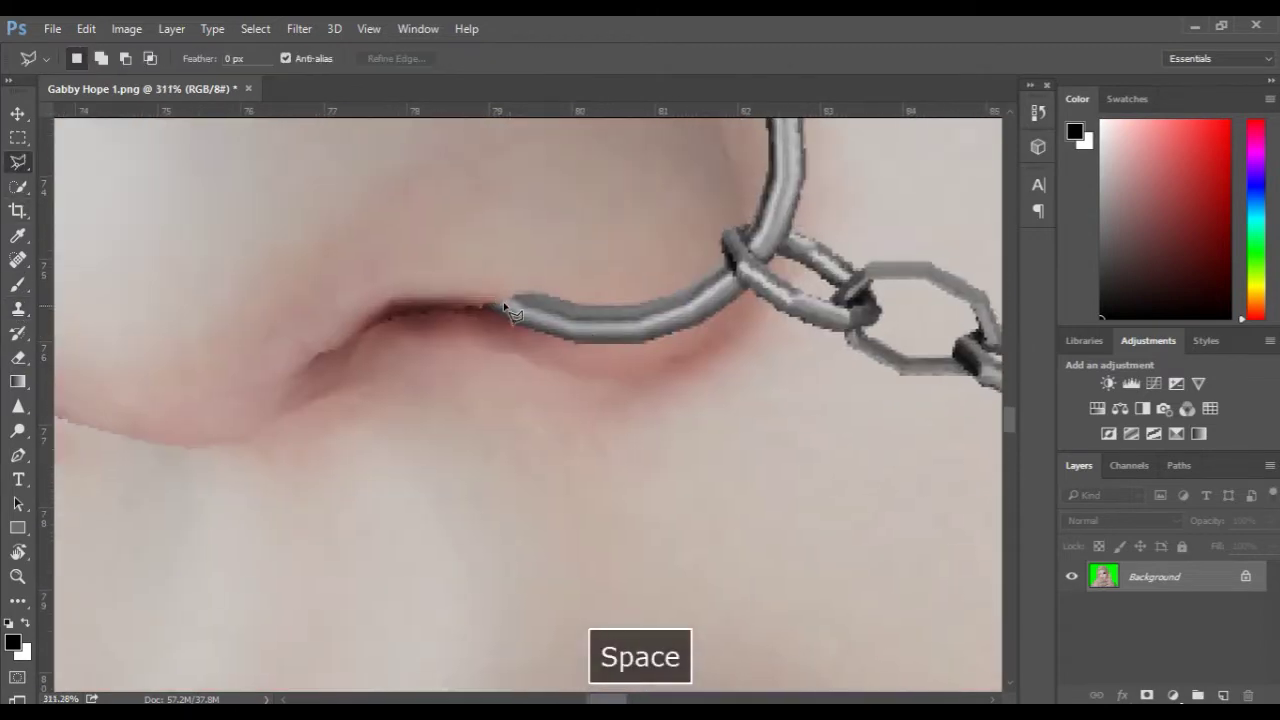
- Clone nearby skin over the thin light line at the tattoo's hair-side end, using a Clone Stamp brush of size 7
scroll(429, 349, down, 5)
drag(470, 640, 480, 250)
drag(530, 640, 543, 334)
scroll(541, 335, up, 3)
key(s)
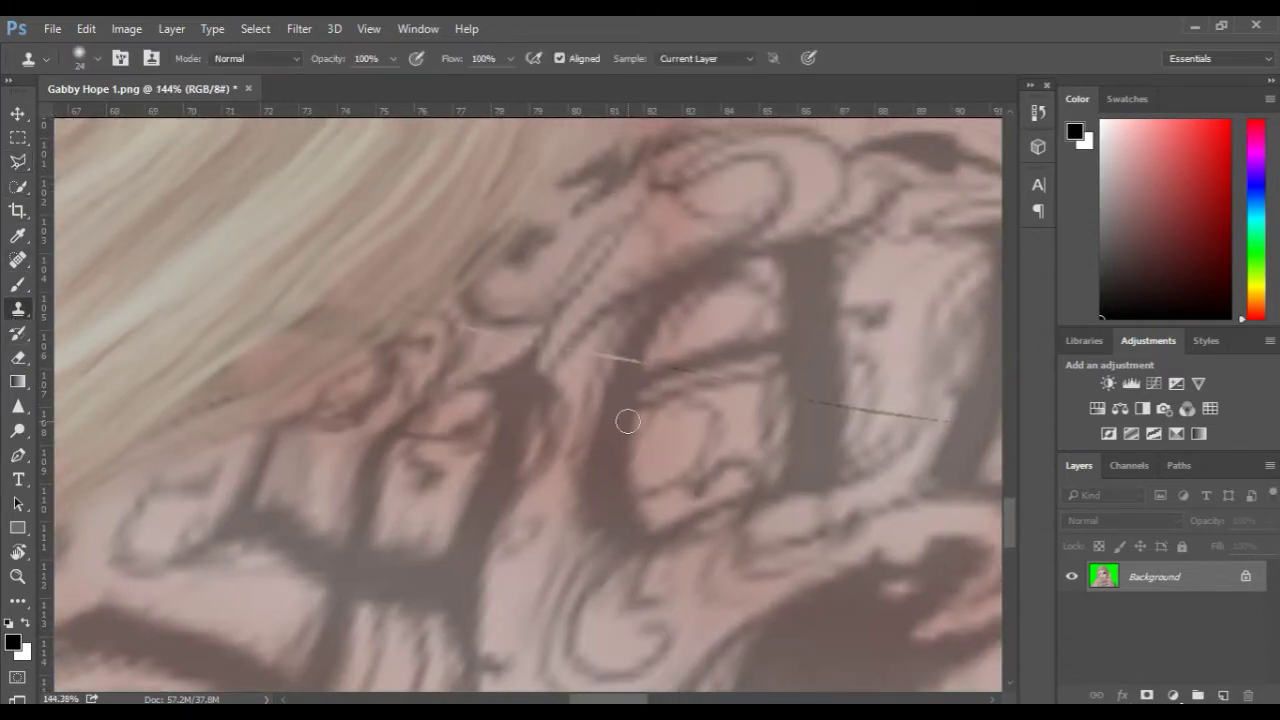
scroll(603, 364, up, 3)
key(bracketleft)
key(bracketleft)
key(bracketleft)
key(bracketleft)
key(bracketleft)
key(bracketleft)
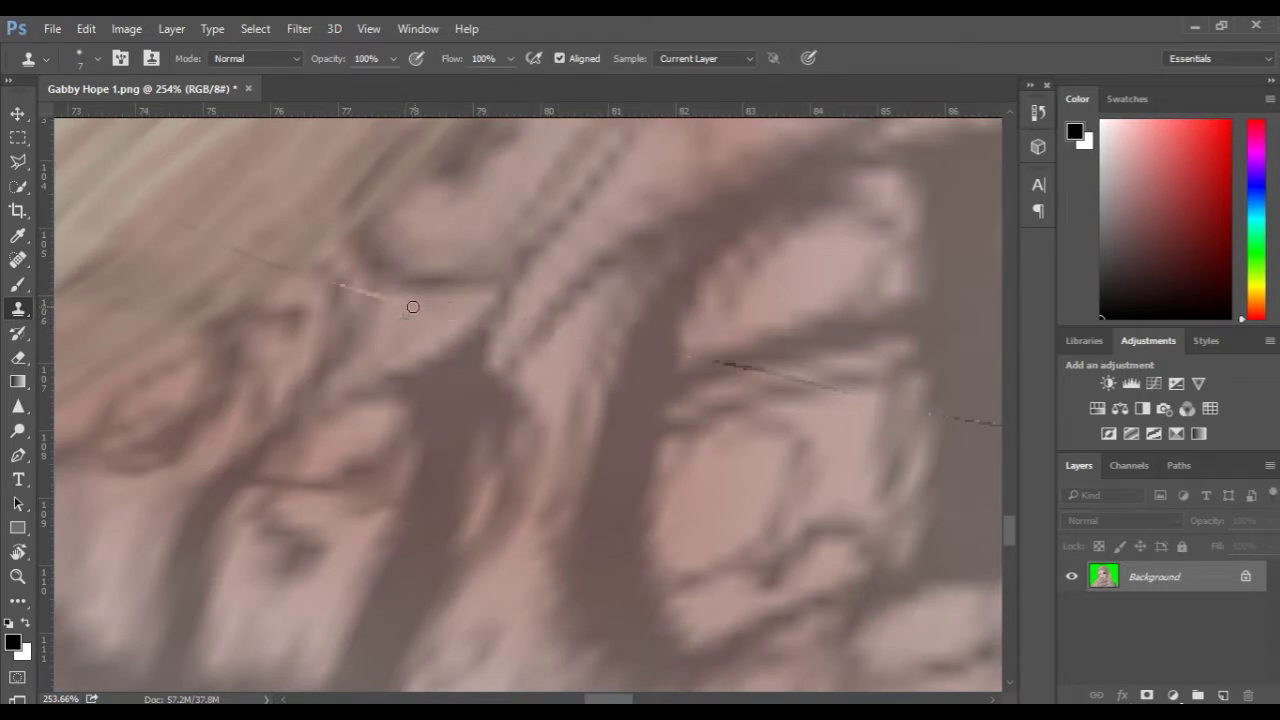
drag(376, 304, 440, 394)
- Paint over the remaining light line between tattoo and hair with sampled skin tones, using the Brush at 99% opacity
scroll(440, 394, up, 3)
click(18, 286)
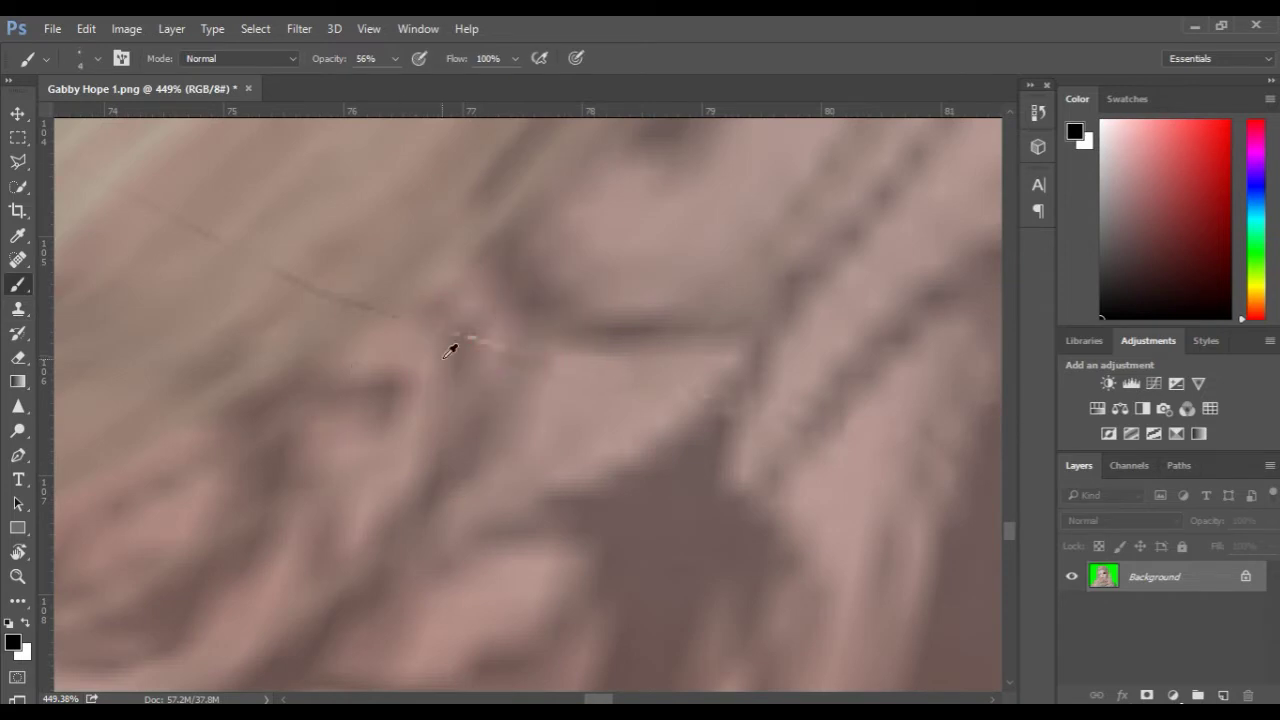
alt+click(446, 355)
alt+click(485, 346)
alt+click(457, 343)
drag(457, 336, 403, 316)
- Cover the faint dark line crossing the hair strands with sampled hair tones, and soften the retouched area with the Blur tool
alt+click(403, 308)
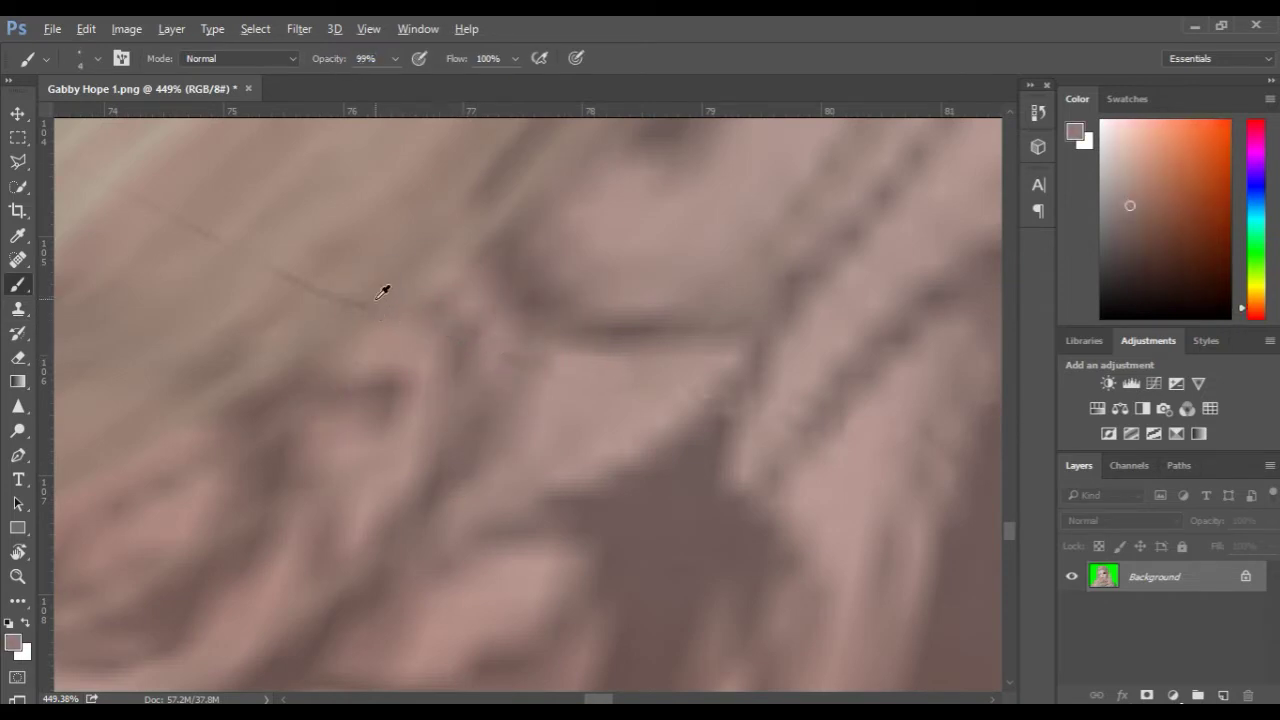
alt+click(312, 291)
drag(306, 287, 277, 272)
scroll(277, 276, down, 2)
drag(277, 276, 537, 343)
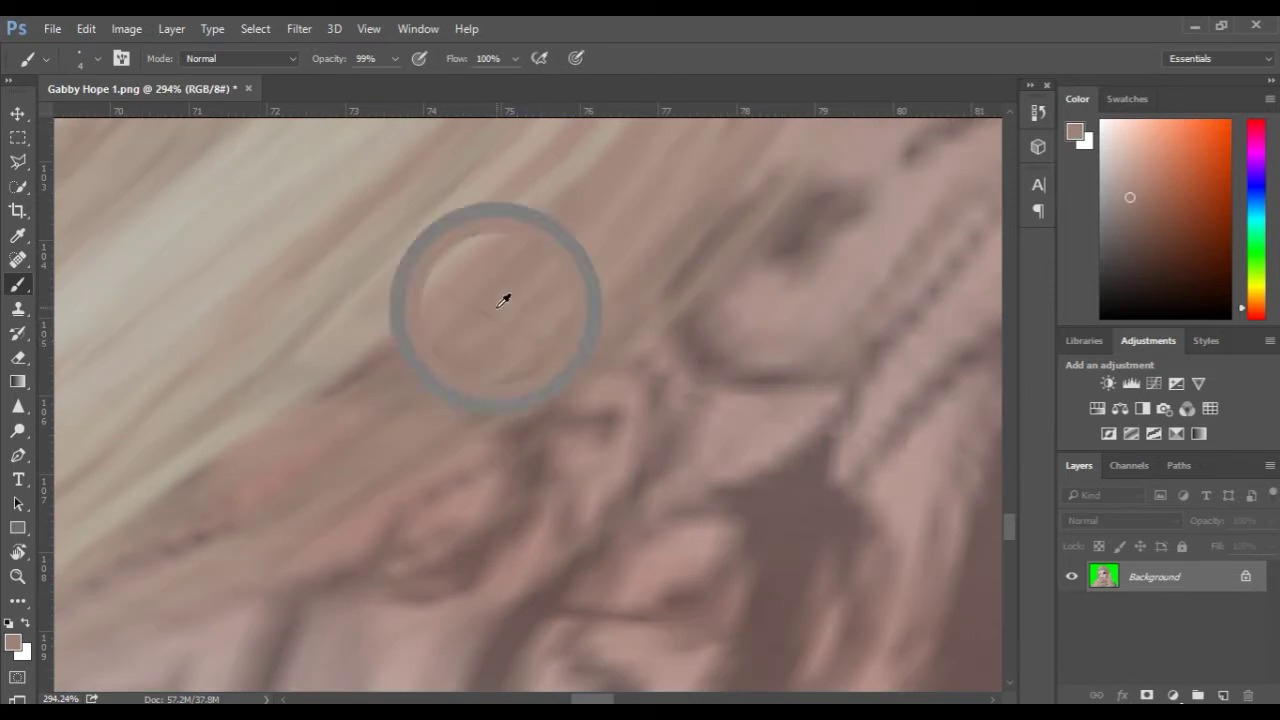
alt+click(470, 289)
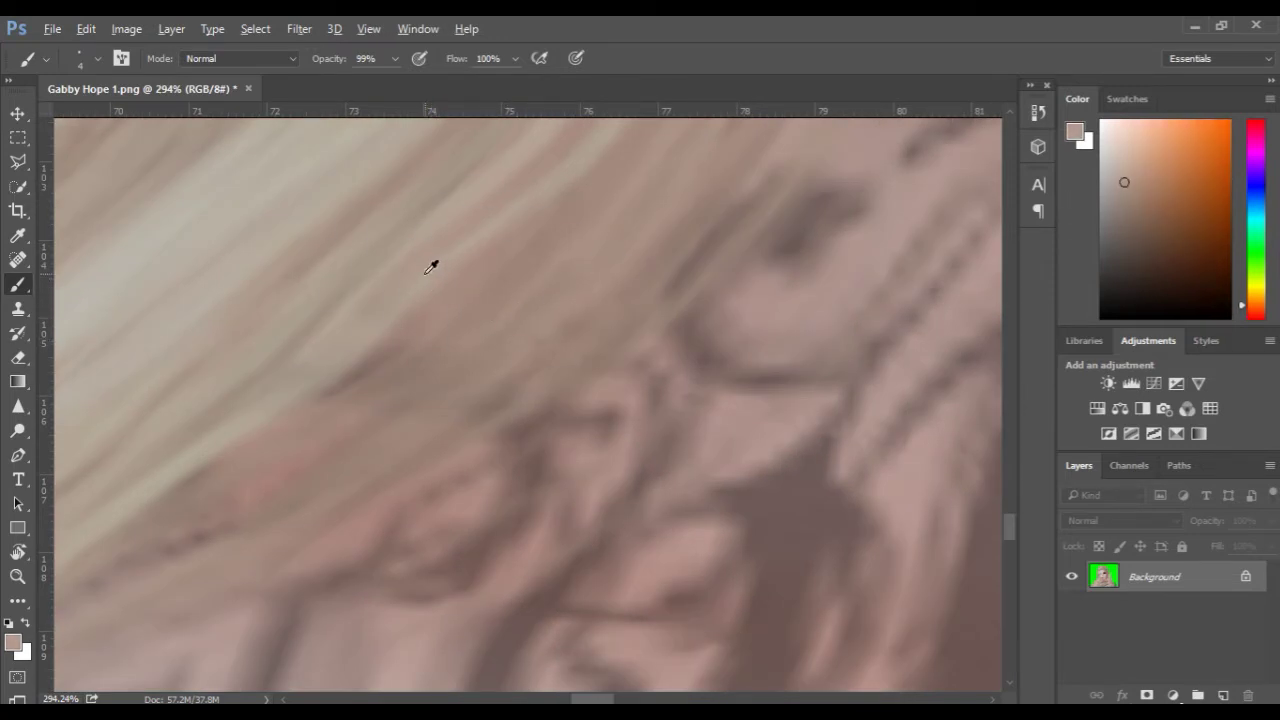
scroll(408, 282, down, 3)
key(r)
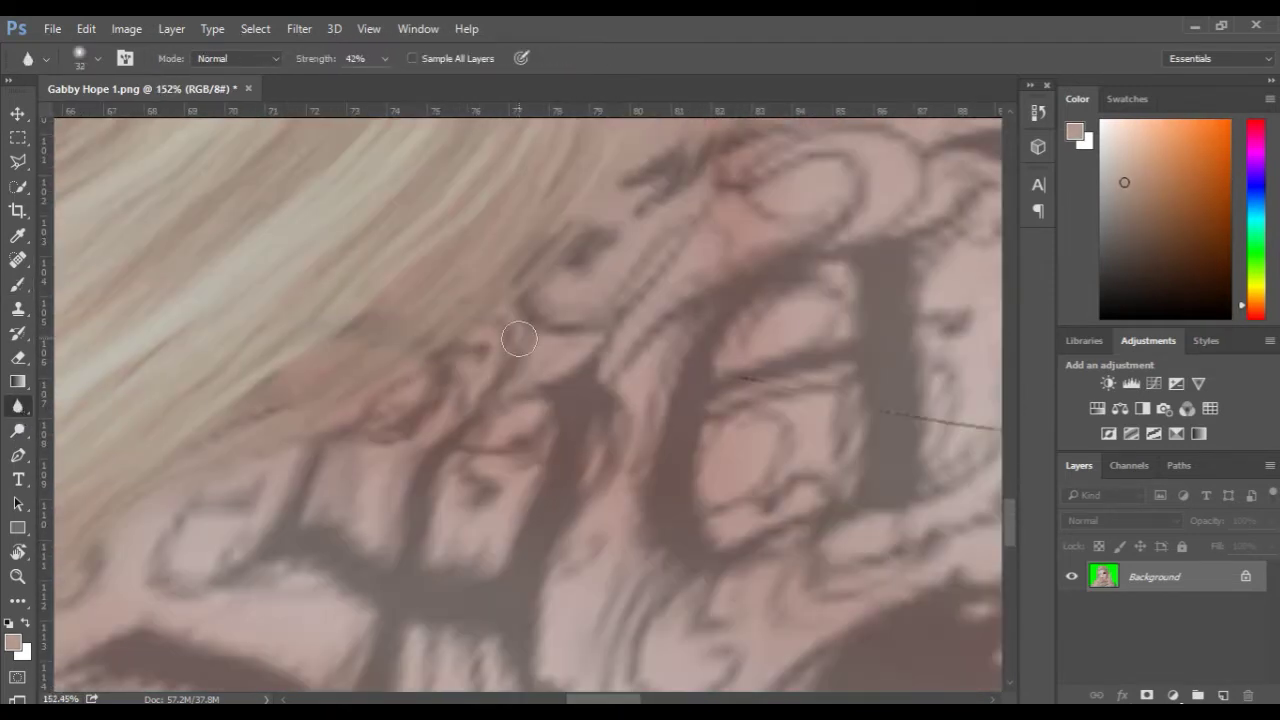
key(space)
- Remove the dark line across the tattoo's letter A with sampled brush colours and the Clone Stamp
scroll(613, 353, up, 4)
key(b)
alt+click(467, 348)
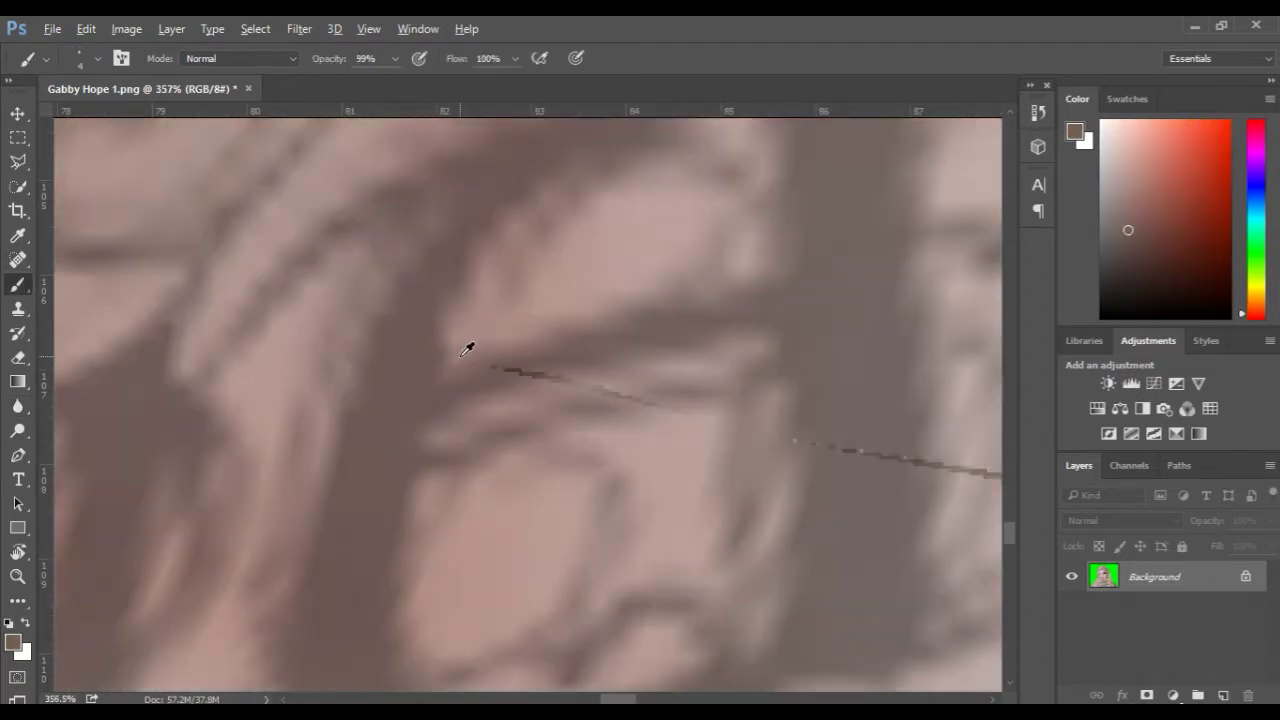
key(s)
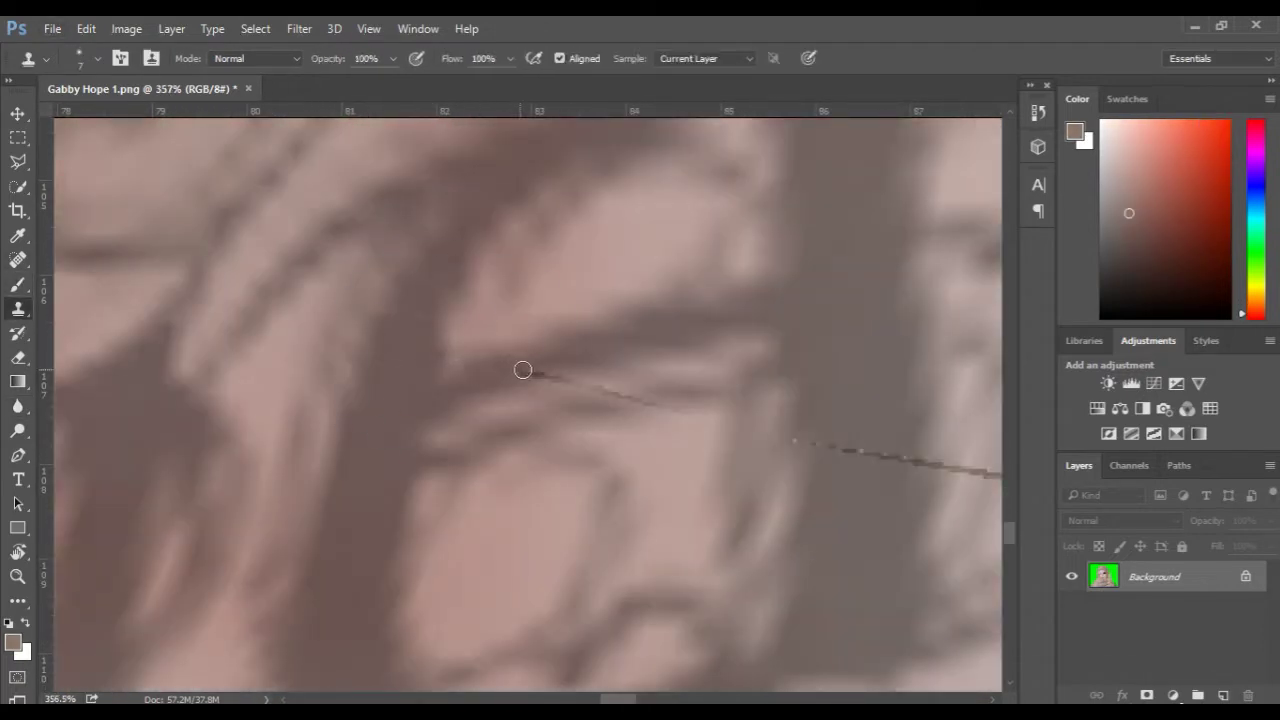
key(b)
alt+click(600, 366)
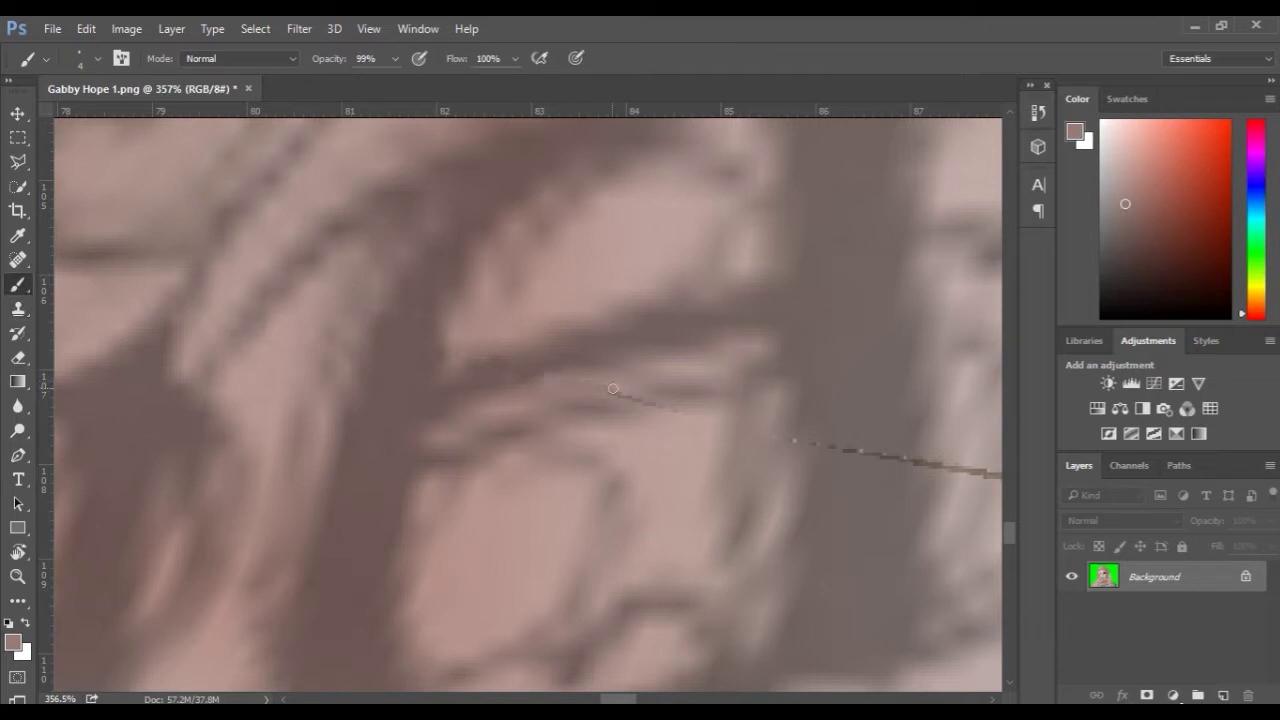
key(s)
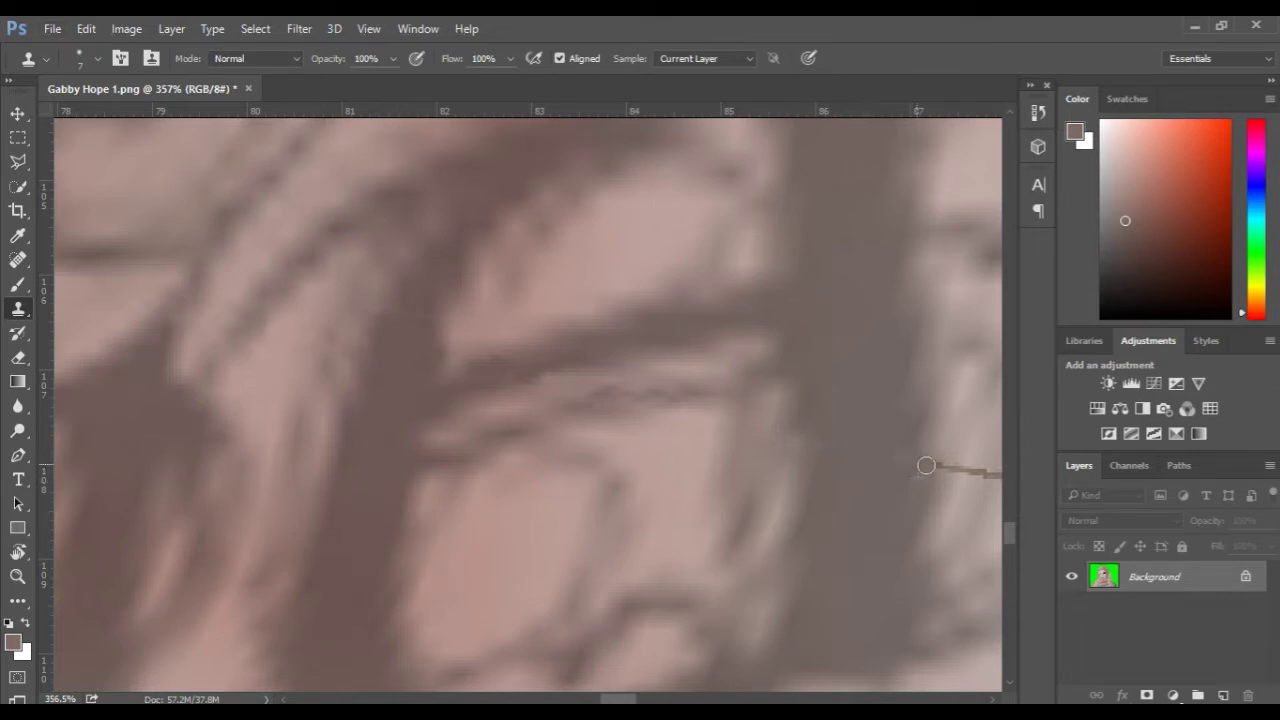
- Clone skin texture over the dark line between the thick strokes of the letters A and L
key(space)
drag(926, 466, 500, 471)
scroll(583, 432, up, 1)
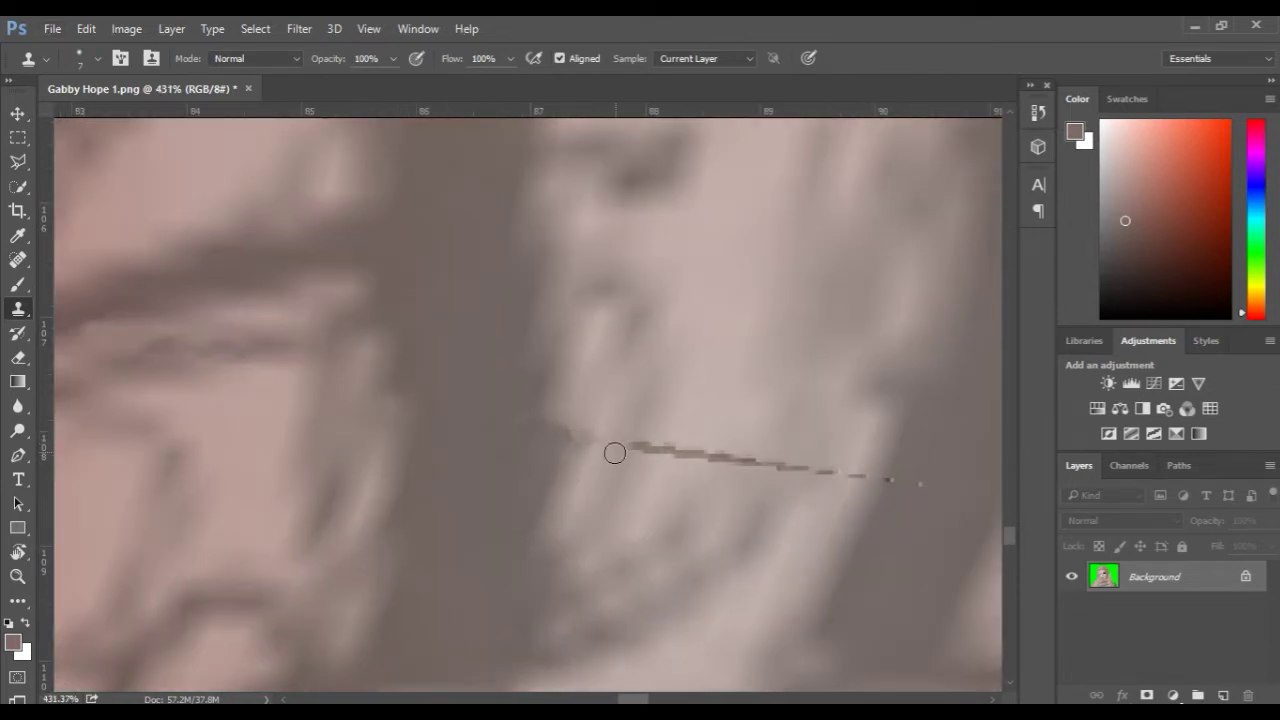
drag(688, 450, 703, 452)
scroll(690, 451, down, 6)
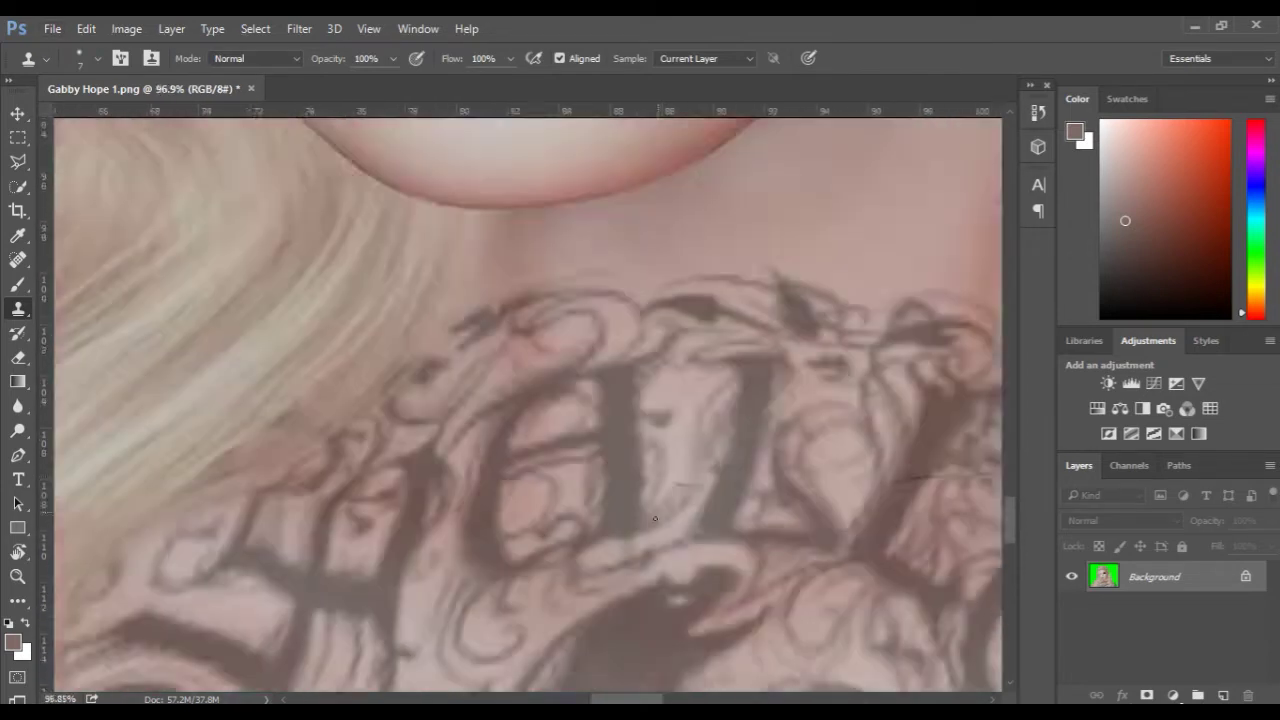
scroll(586, 431, up, 6)
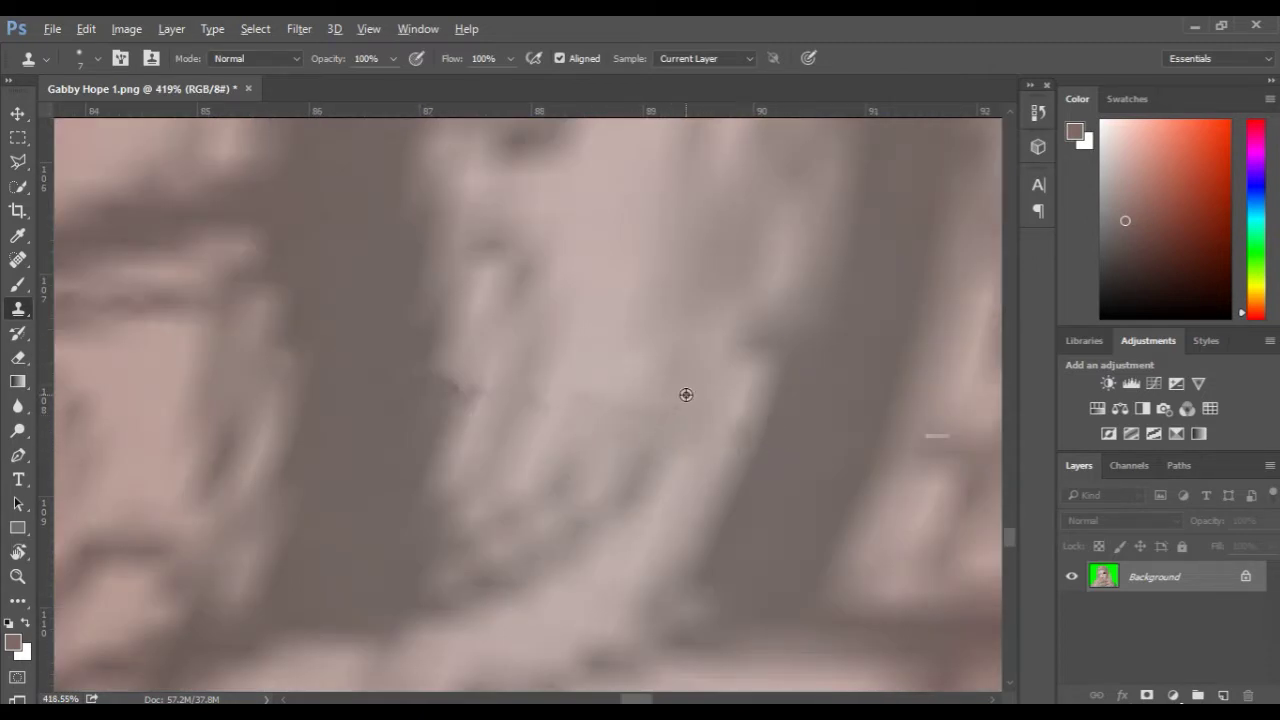
- Clone out the light dash beyond the L and the small specks and line up to the next diagonal letter stroke
key(space)
drag(830, 499, 437, 511)
drag(537, 450, 546, 453)
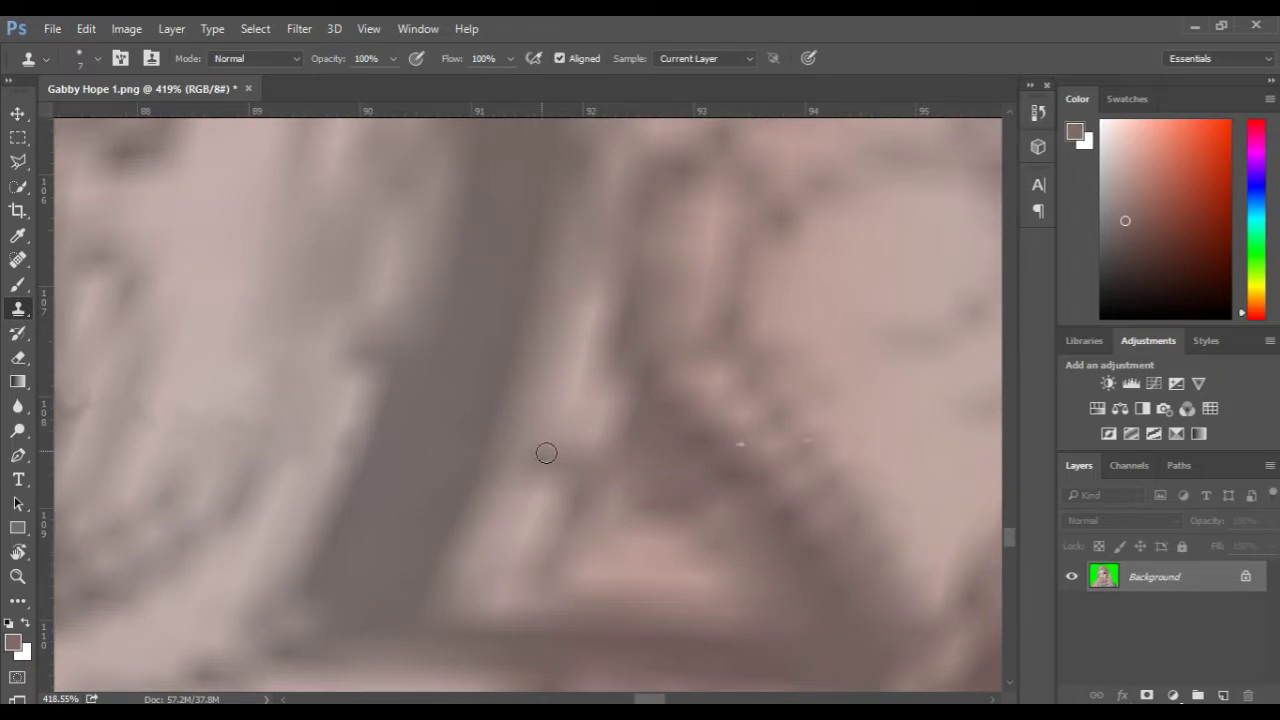
scroll(745, 504, down, 4)
scroll(721, 482, up, 3)
key(space)
drag(721, 475, 489, 471)
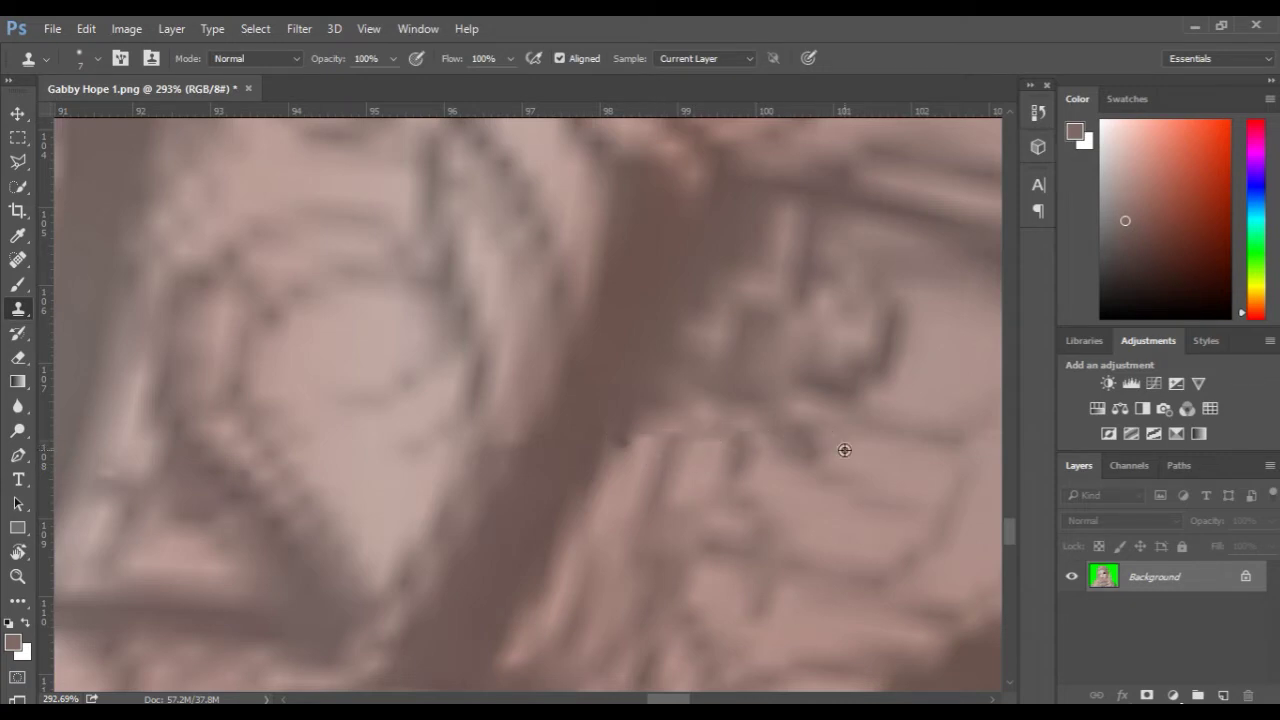
- Clone over the last traces of the line at the tattoo's far curl beside the hair, using brush size 12
scroll(842, 455, down, 3)
scroll(500, 465, up, 3)
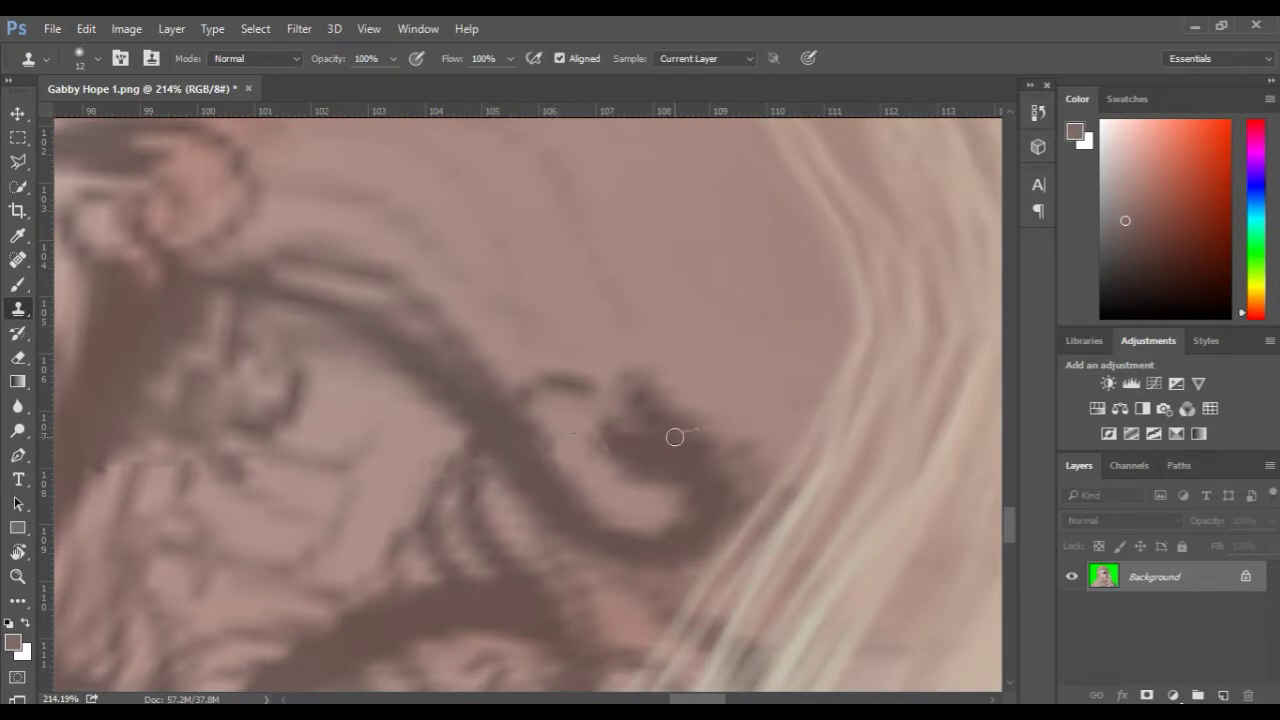
scroll(772, 407, down, 5)
drag(772, 407, 386, 500)
scroll(626, 514, down, 5)
drag(626, 514, 637, 652)
scroll(631, 494, down, 1)
scroll(638, 640, down, 3)
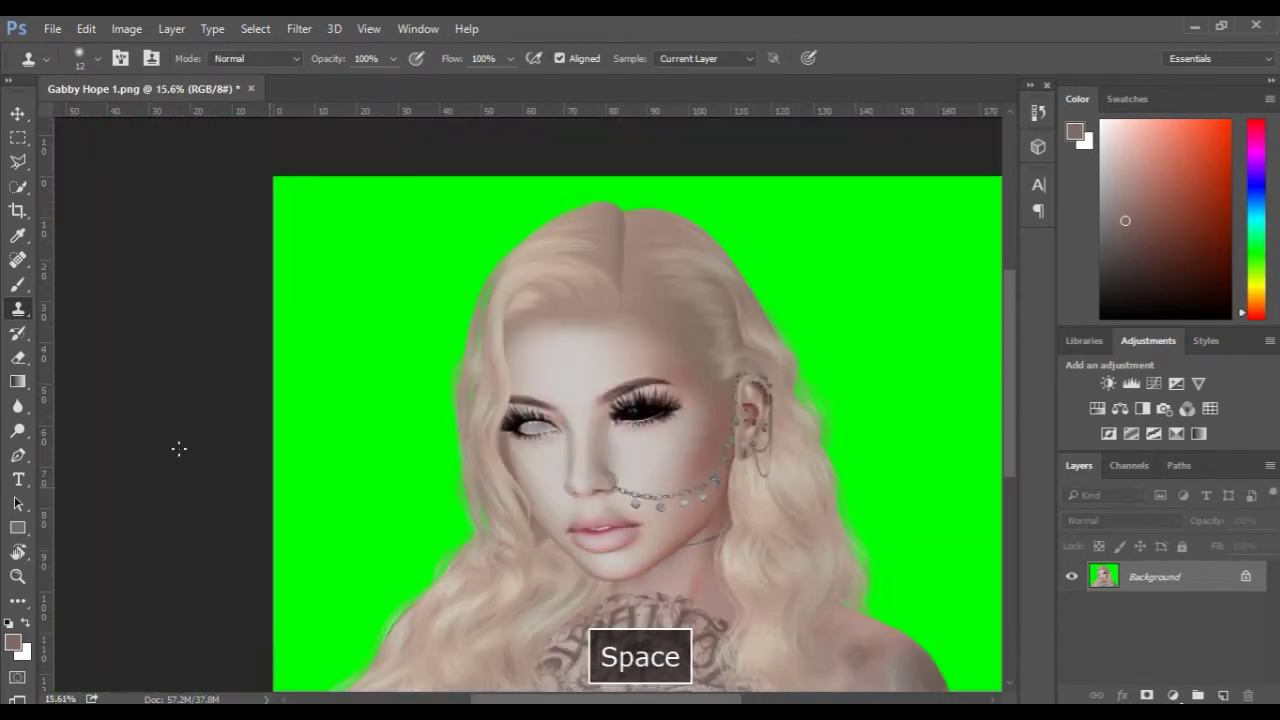
- Crop the portrait to a 4:3 frame around the head and chest tattoo
click(18, 211)
drag(829, 631, 762, 596)
drag(569, 412, 592, 360)
key(Return)
- Fill the white strip beside the portrait with the sampled green of the backdrop using the Paint Bucket, undoing the stray fill
click(18, 382)
right_click(18, 382)
click(100, 401)
alt+click(322, 373)
click(291, 378)
scroll(565, 537, up, 3)
click(566, 540)
key(ctrl+z)
- Try to crop the portrait more tightly around the face at a 4:3 ratio
key(c)
drag(197, 652, 231, 628)
drag(336, 546, 371, 523)
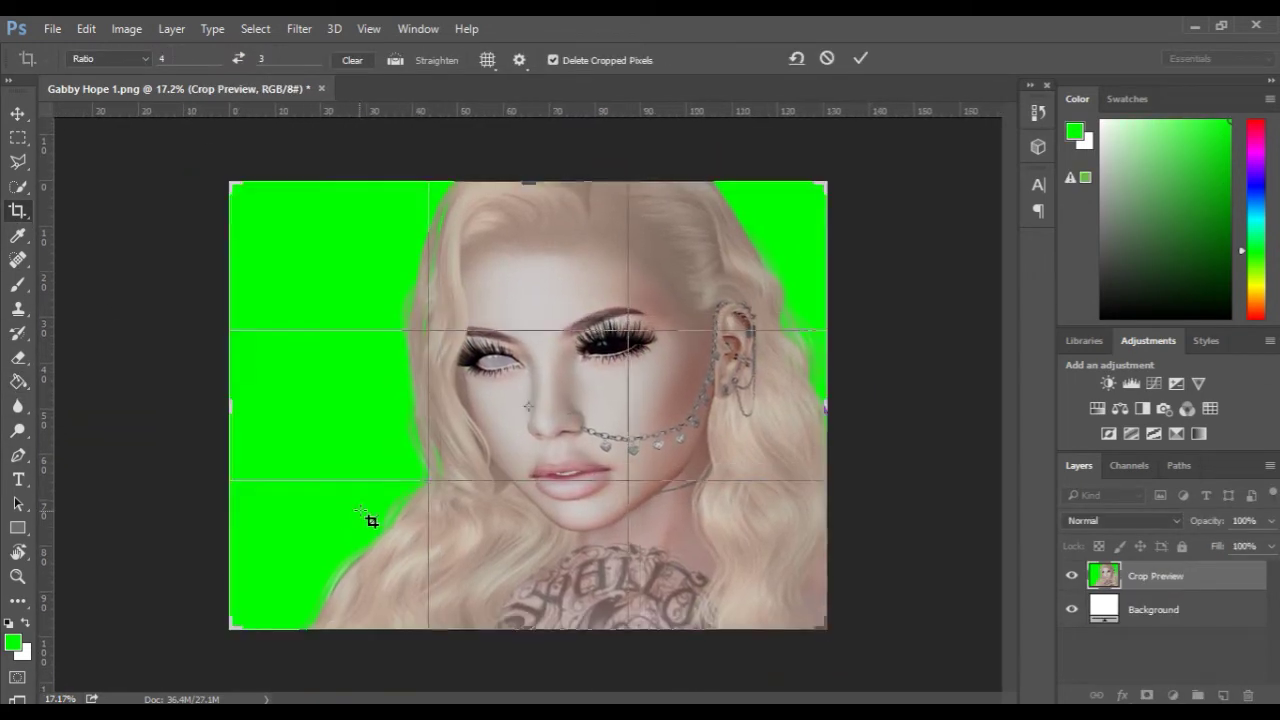
key(Escape)
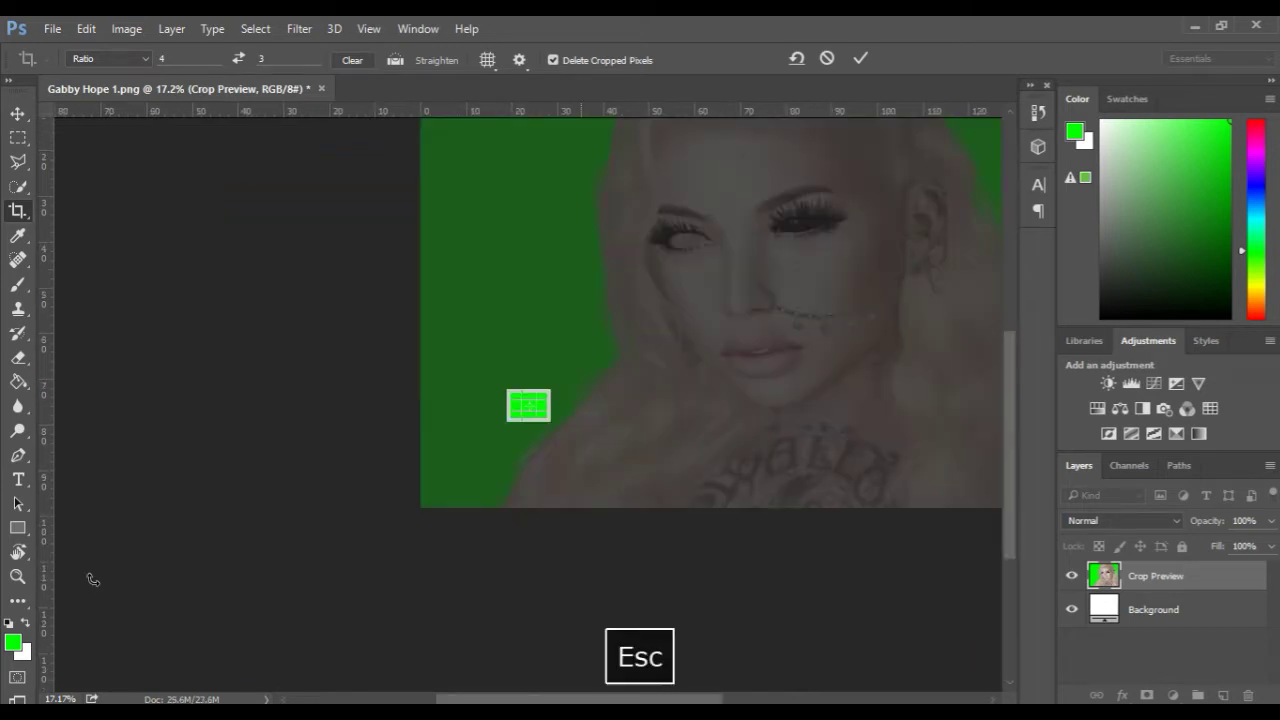
drag(231, 620, 230, 621)
- Cancel the open crop and delete the crop and paint bucket states from the history, back to the last clone stamp
click(1038, 112)
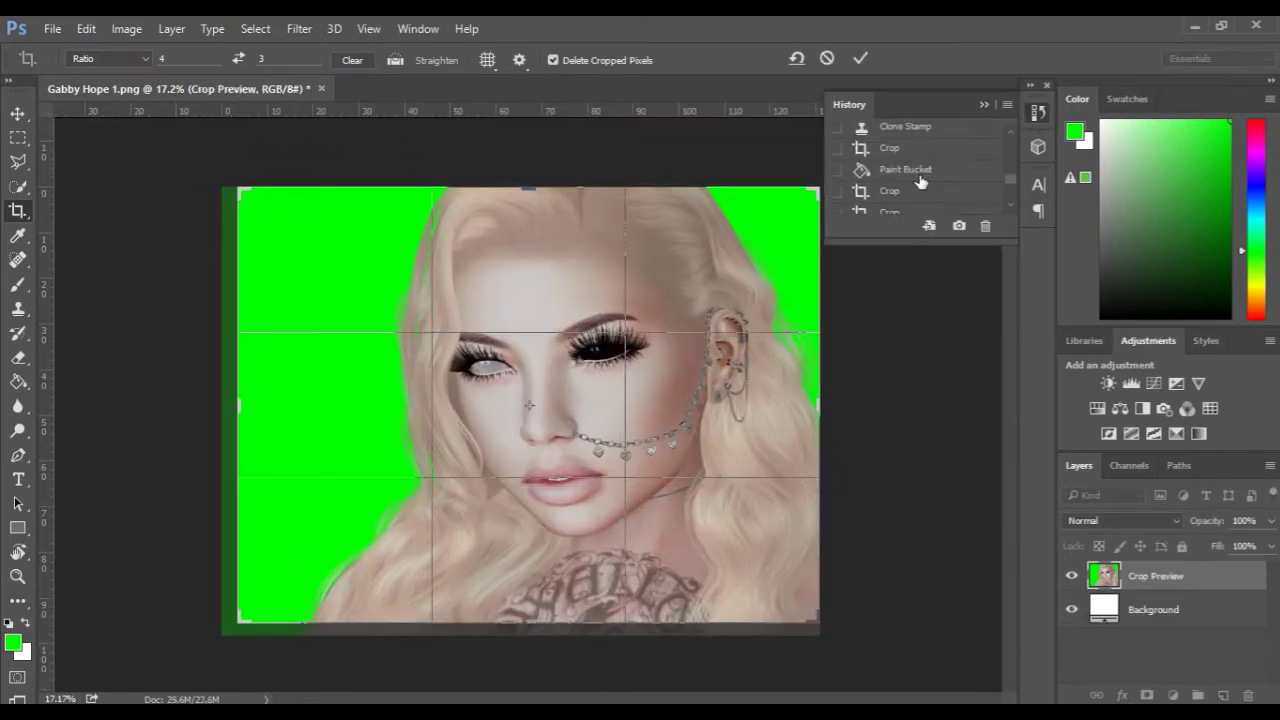
key(Escape)
click(902, 193)
click(985, 226)
click(563, 297)
click(940, 181)
click(985, 226)
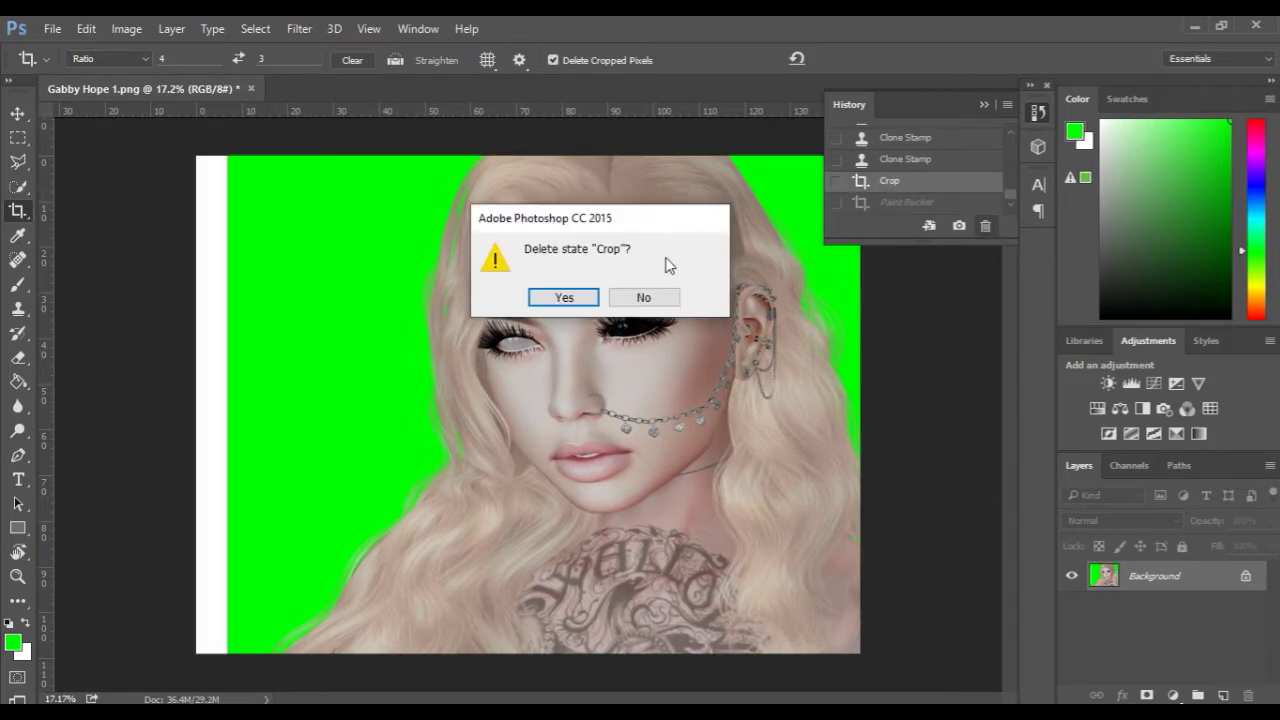
click(563, 297)
- Crop the portrait to a 4:3 frame around the face, hair and upper chest tattoo inside the green backdrop, and check the image size
click(557, 384)
drag(231, 629, 283, 588)
drag(508, 445, 638, 391)
drag(563, 525, 546, 520)
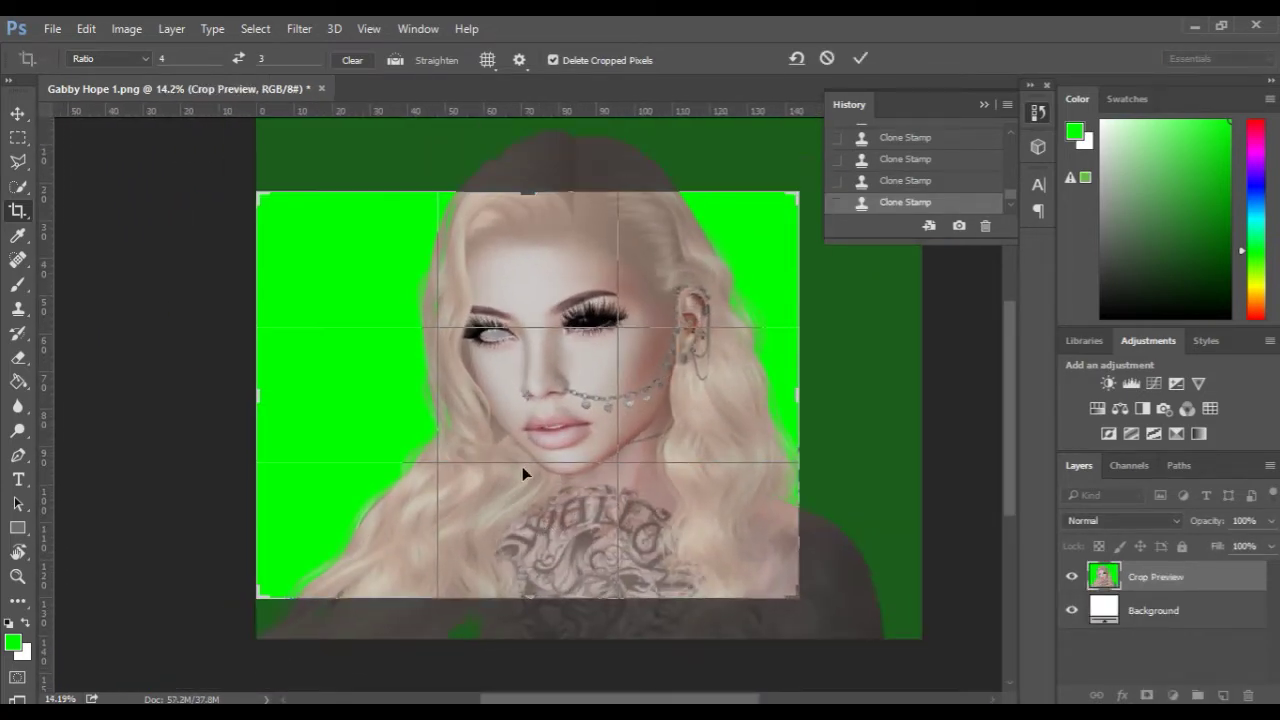
key(Return)
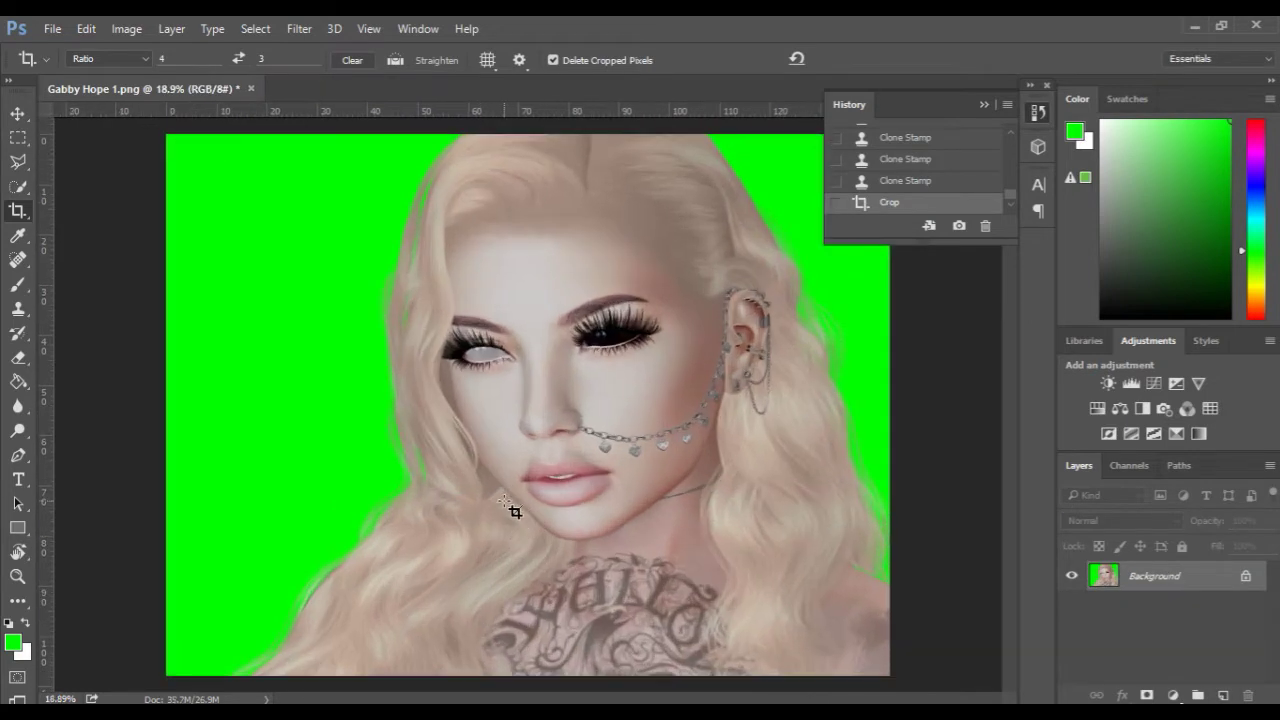
key(ctrl+alt+i)
key(Escape)
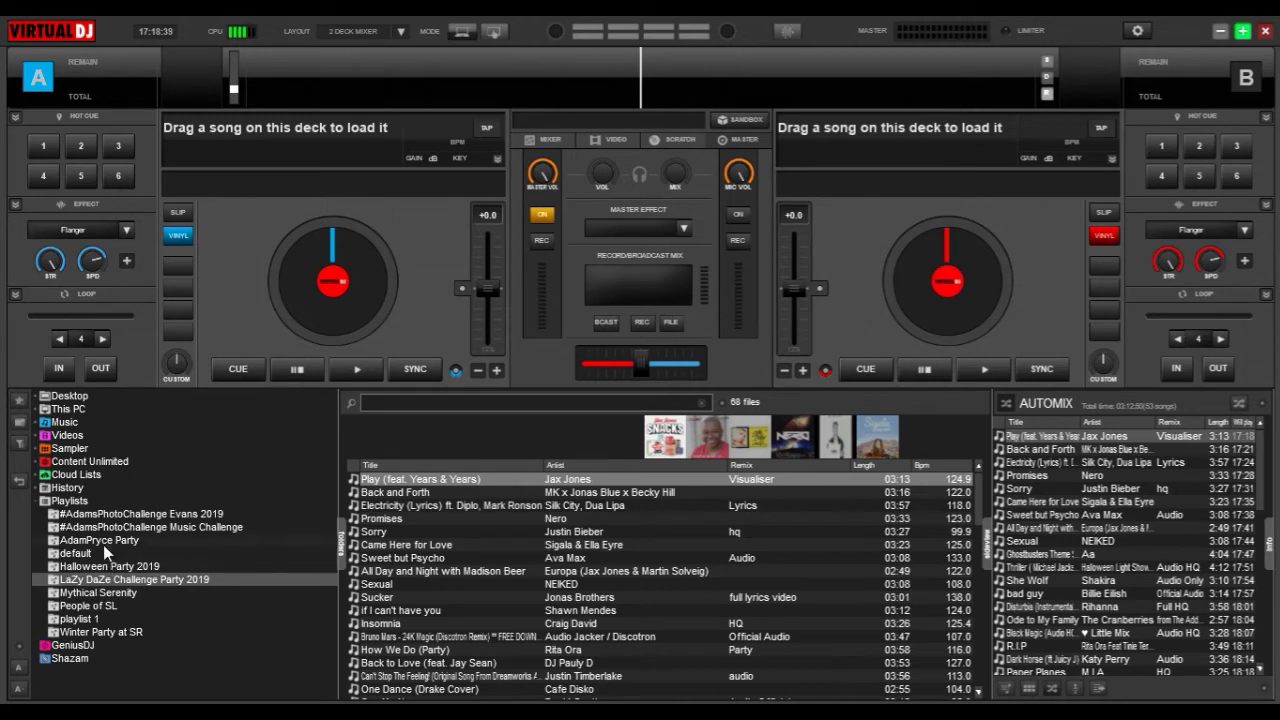
- Switch to VirtualDJ, play the track Beautiful People by Urban Floorfillers from the party playlist, and lower an application's volume in the Volume Mixer
click(100, 527)
click(124, 542)
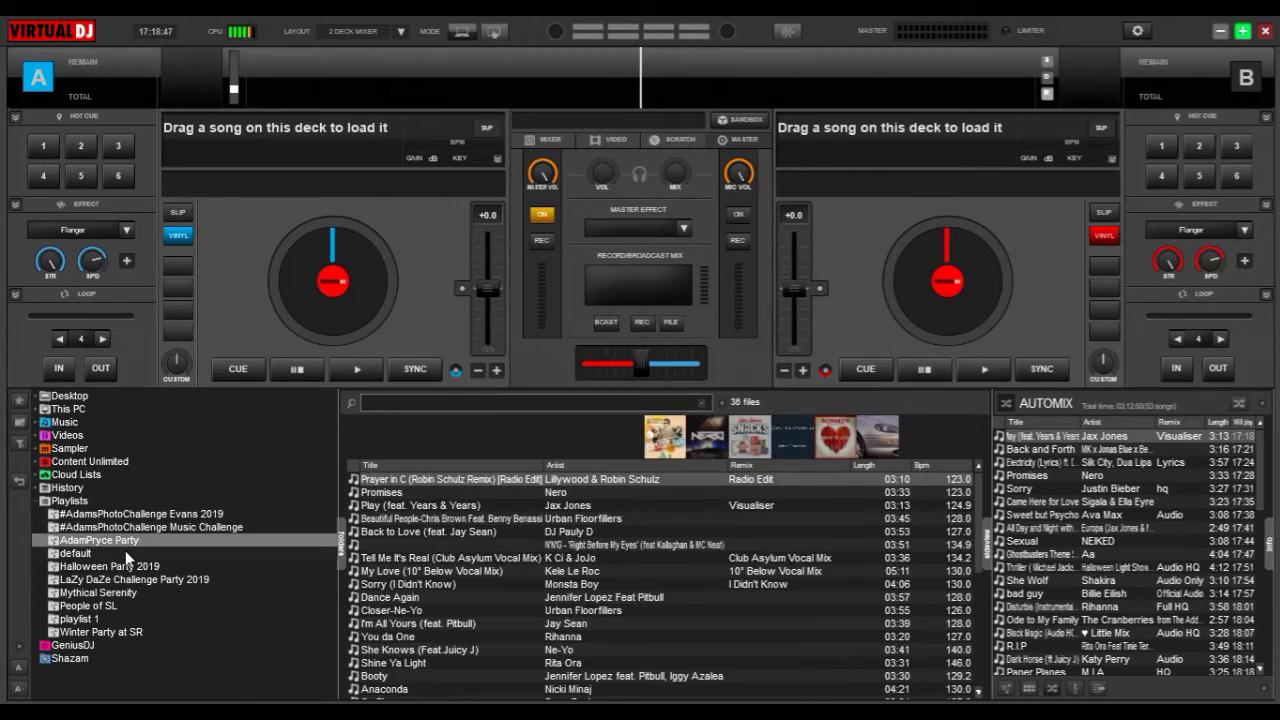
click(376, 518)
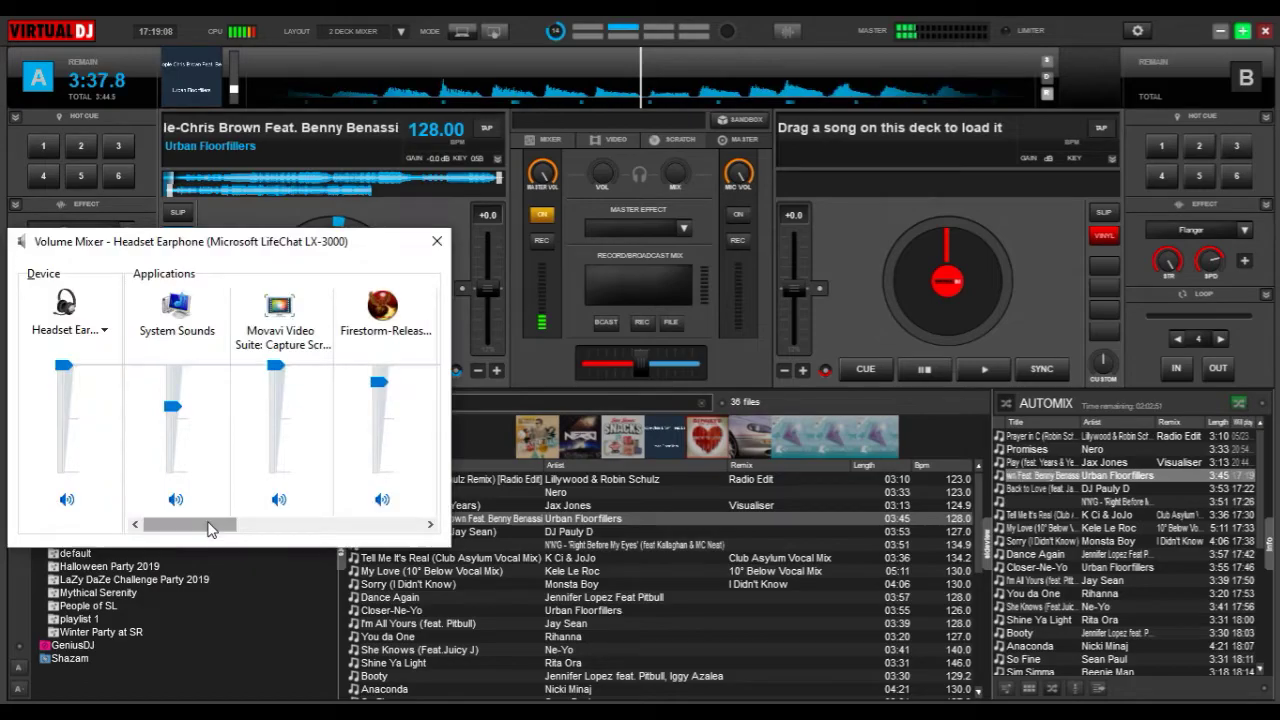
drag(210, 528, 330, 528)
drag(366, 370, 366, 531)
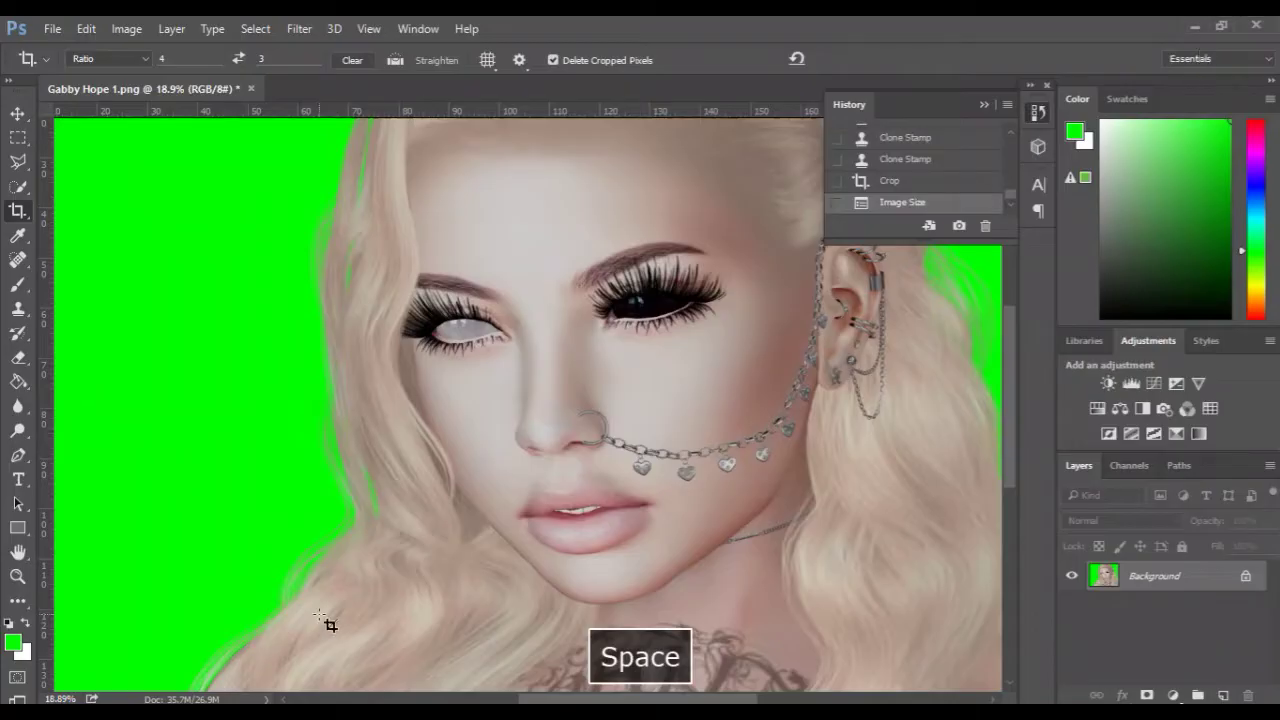
- Switch to Photoshop and duplicate the Background layer
drag(329, 620, 204, 514)
scroll(200, 511, down, 2)
drag(1157, 588, 1222, 695)
scroll(608, 514, up, 4)
click(18, 163)
scroll(575, 530, up, 7)
drag(580, 550, 534, 392)
drag(713, 338, 508, 486)
scroll(603, 545, up, 3)
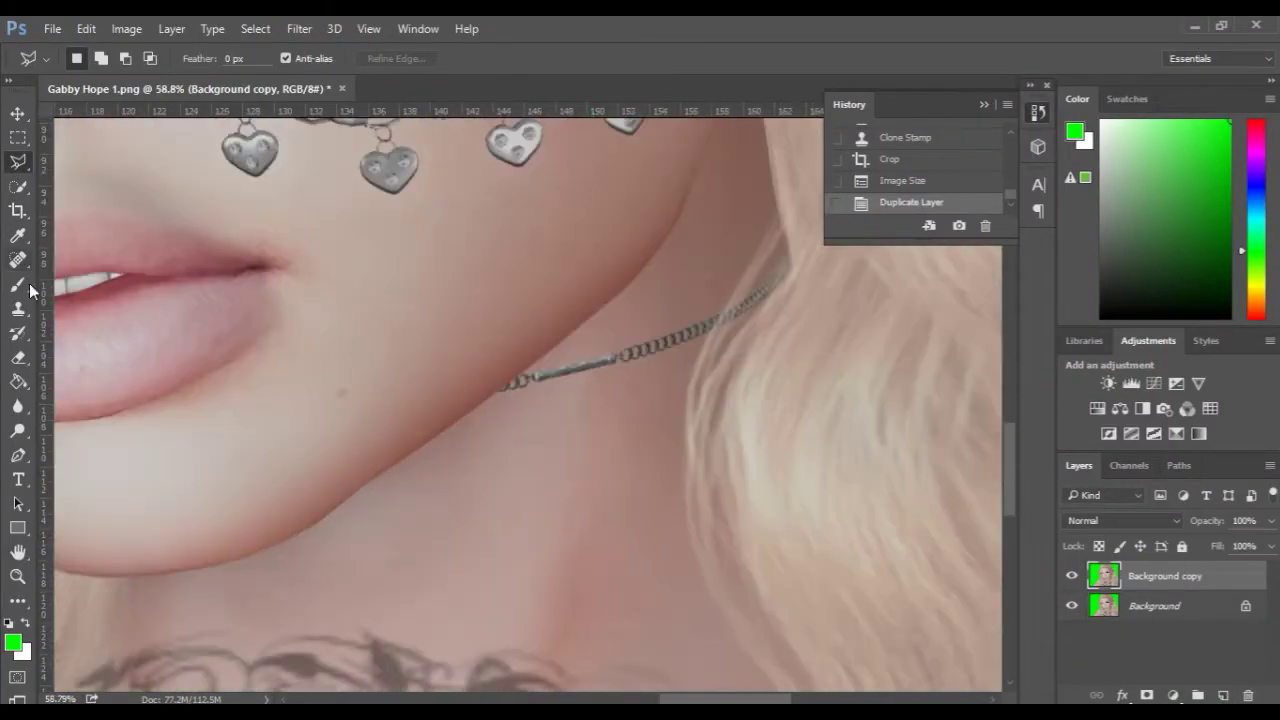
- Clone nearby skin over the spot on the neck below the jawline with the Clone Stamp
click(19, 309)
scroll(500, 495, up, 4)
alt+click(416, 454)
click(548, 429)
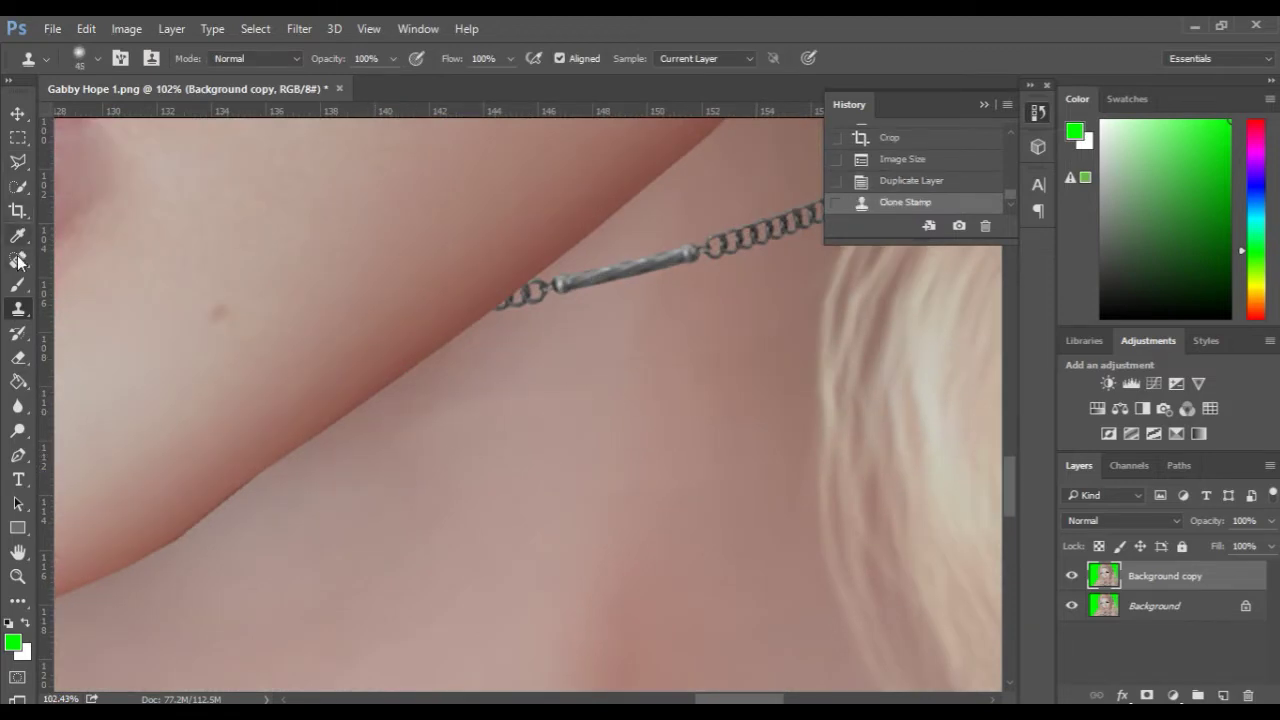
- Patch uneven areas of the neck below the choker with clean skin using the Patch tool, and deselect
click(18, 260)
right_click(18, 260)
click(100, 297)
drag(678, 412, 676, 418)
drag(531, 406, 377, 572)
mouse_move(763, 309)
mouse_down()
mouse_move(712, 327)
mouse_move(611, 449)
mouse_up()
key(ctrl+d)
- Select the neck and hair beside the face with the Polygonal Lasso, following the jawline from the earlobe down past the choker
scroll(611, 543, down, 5)
key(space)
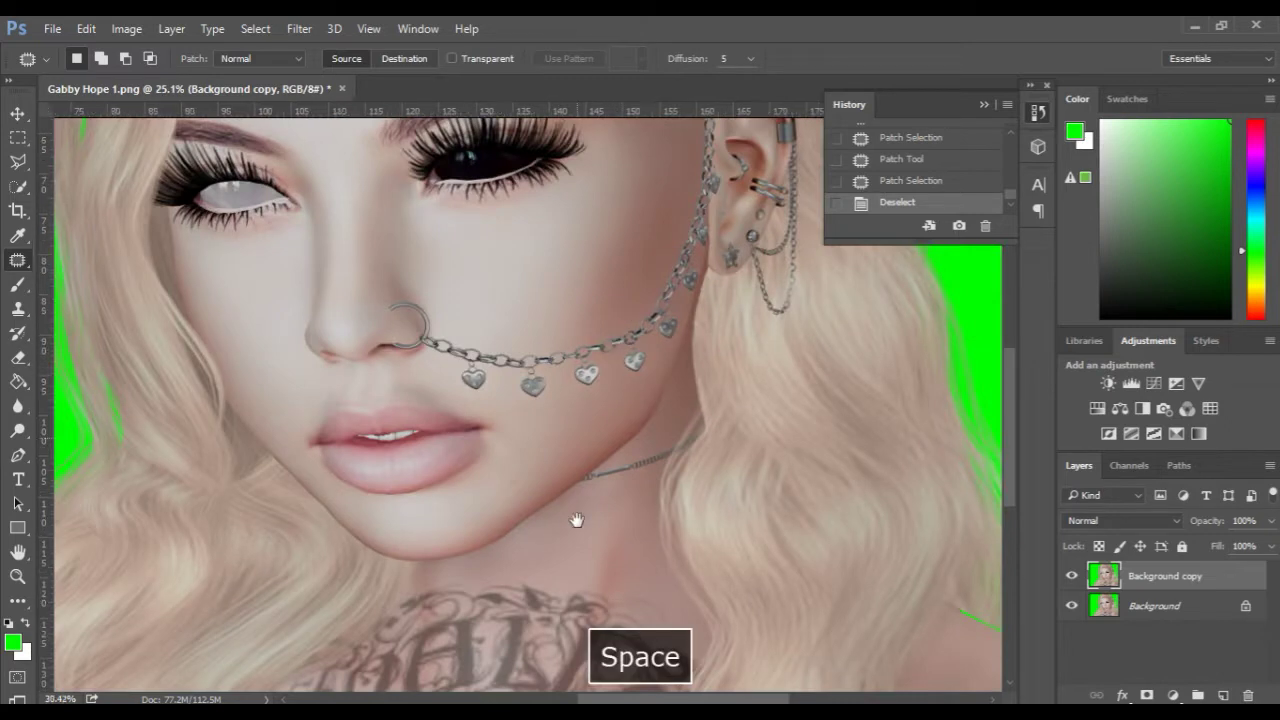
scroll(577, 520, up, 7)
key(l)
drag(594, 457, 310, 685)
scroll(582, 338, up, 2)
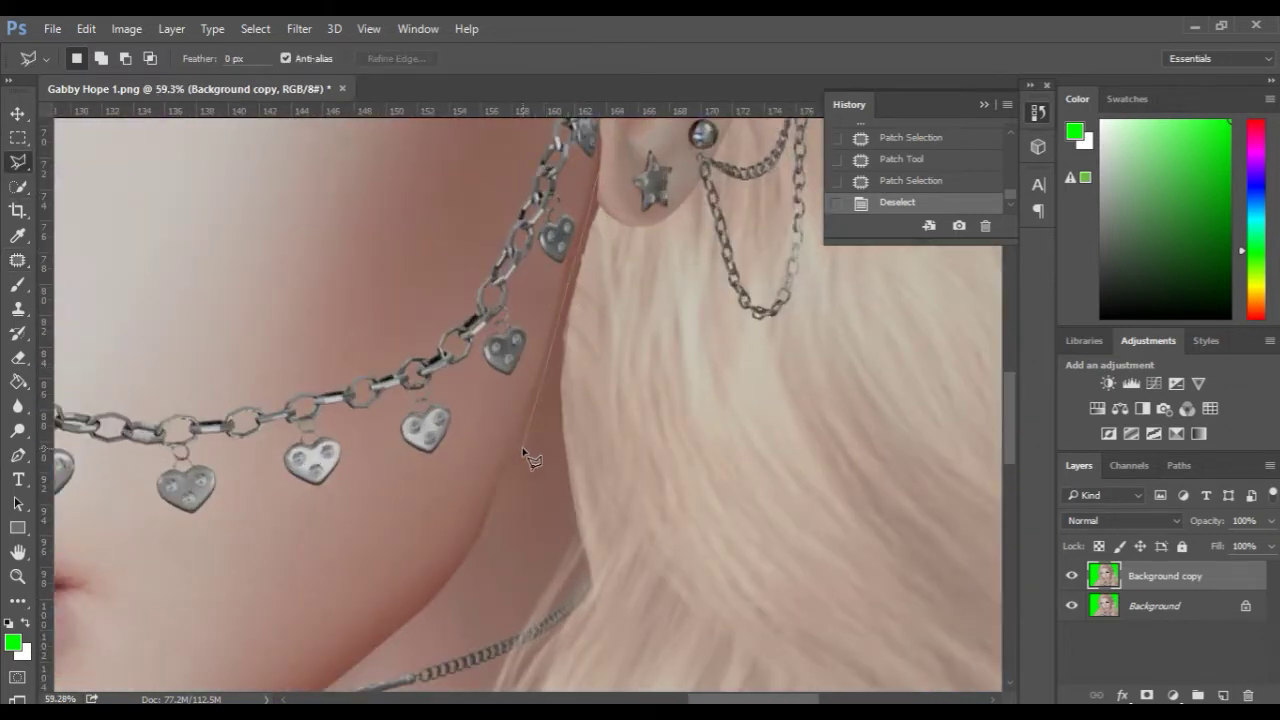
scroll(431, 303, down, 5)
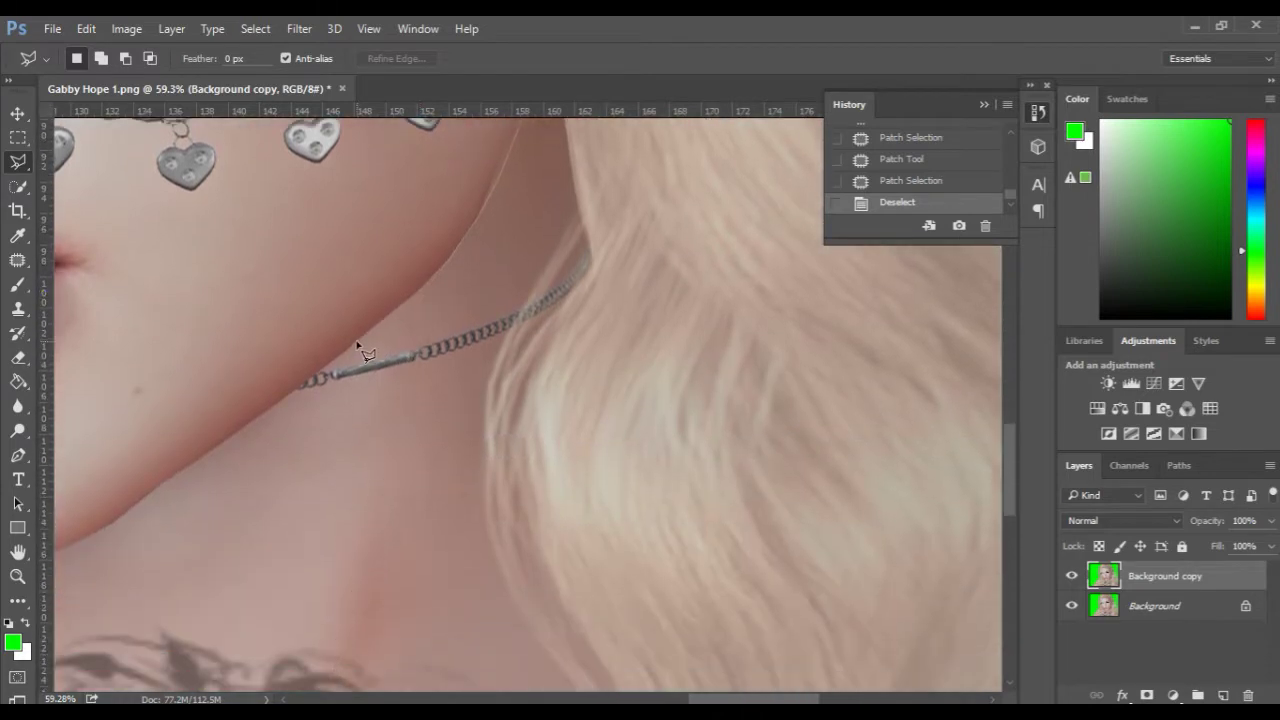
scroll(178, 486, up, 8)
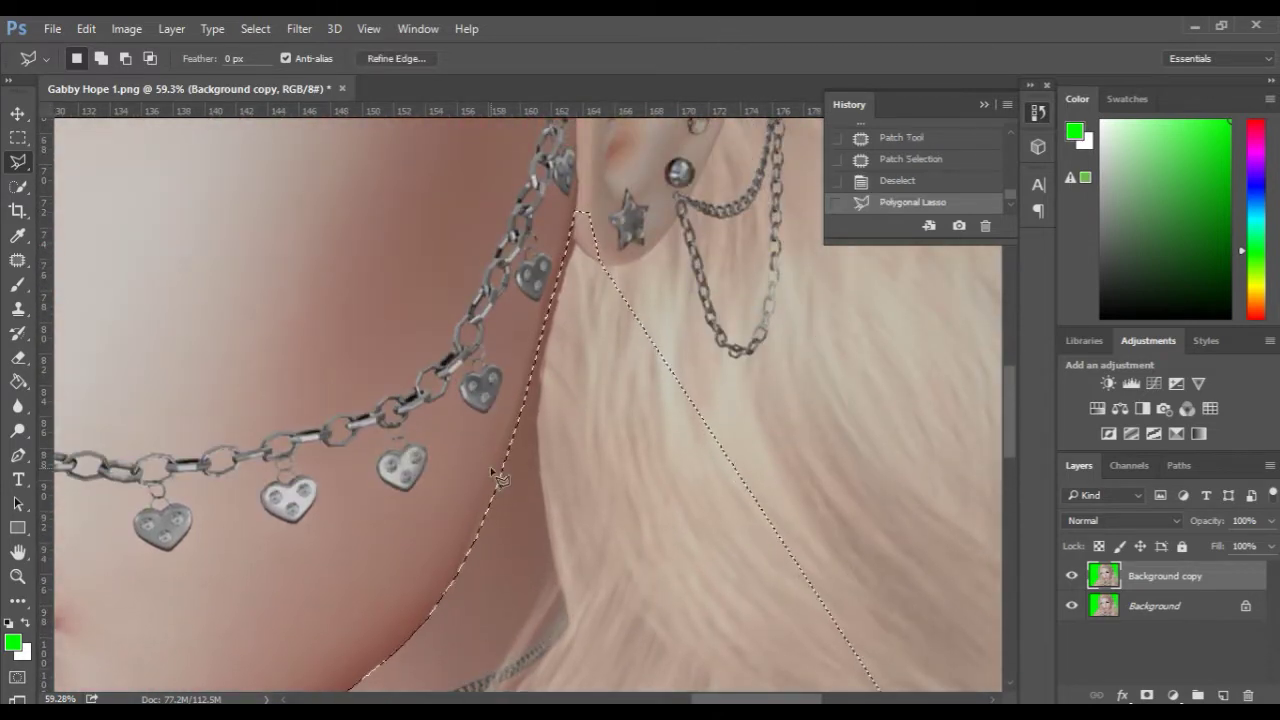
- Smudge the neck and hair edge inside the selection along the cheek below the earlobe
click(12, 408)
click(102, 442)
drag(582, 262, 560, 290)
drag(574, 285, 556, 303)
mouse_move(570, 298)
mouse_down()
mouse_move(540, 328)
mouse_move(530, 379)
mouse_move(532, 341)
mouse_move(500, 338)
mouse_move(523, 331)
mouse_up()
alt+right_click(569, 288)
- Invert the selection, smudge the face side of the cheek and jaw edge at 55% strength, and deselect
click(301, 31)
mouse_move(256, 30)
click(265, 104)
scroll(549, 314, up, 4)
scroll(556, 313, up, 2)
drag(298, 59, 323, 66)
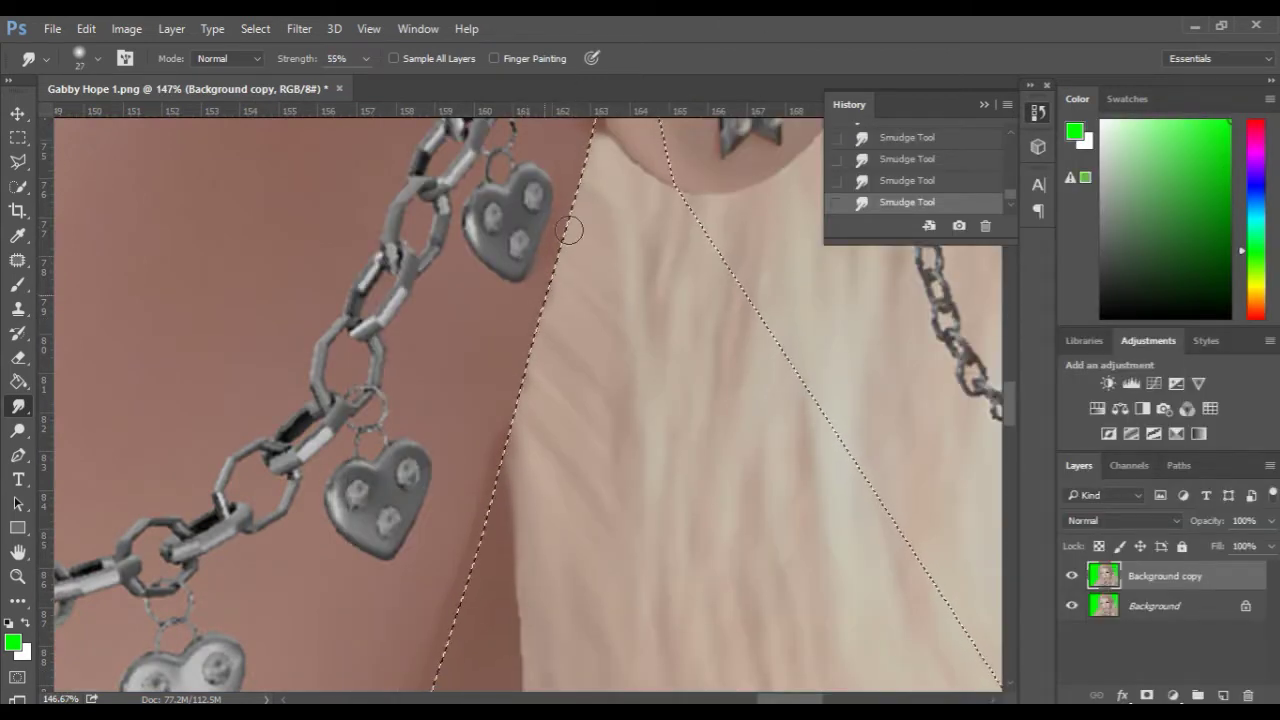
drag(449, 610, 525, 300)
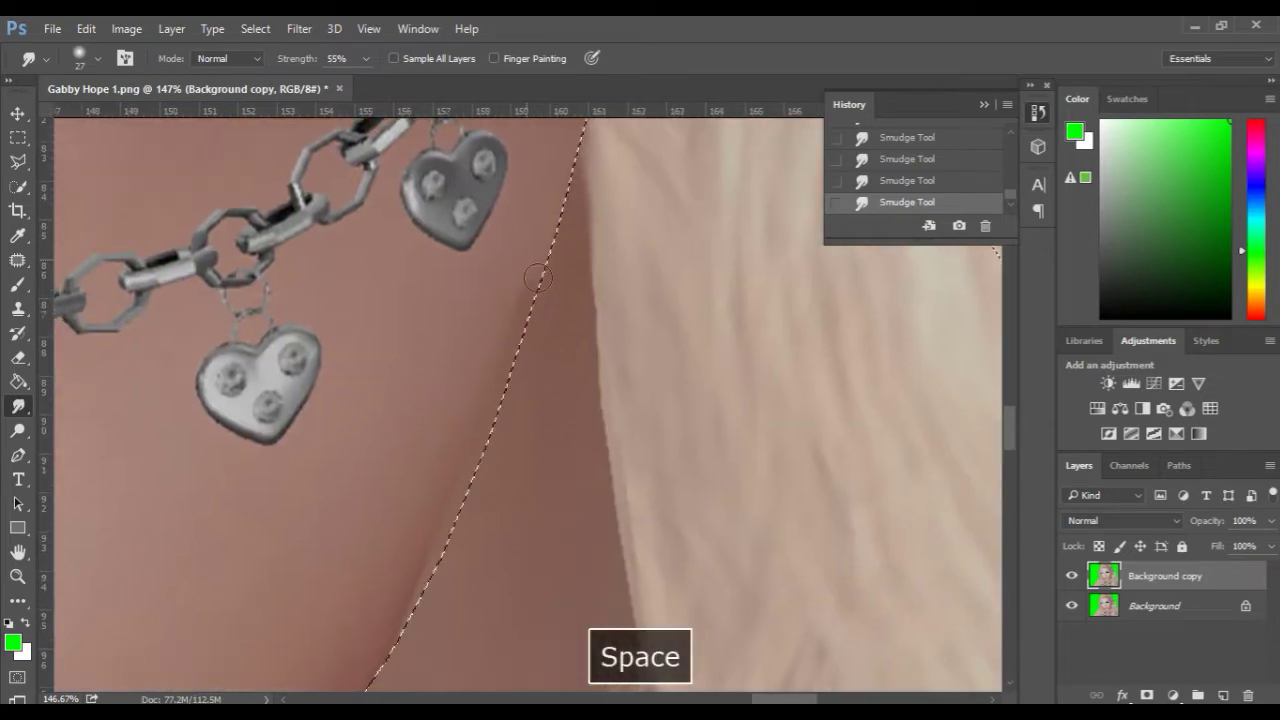
scroll(484, 411, down, 5)
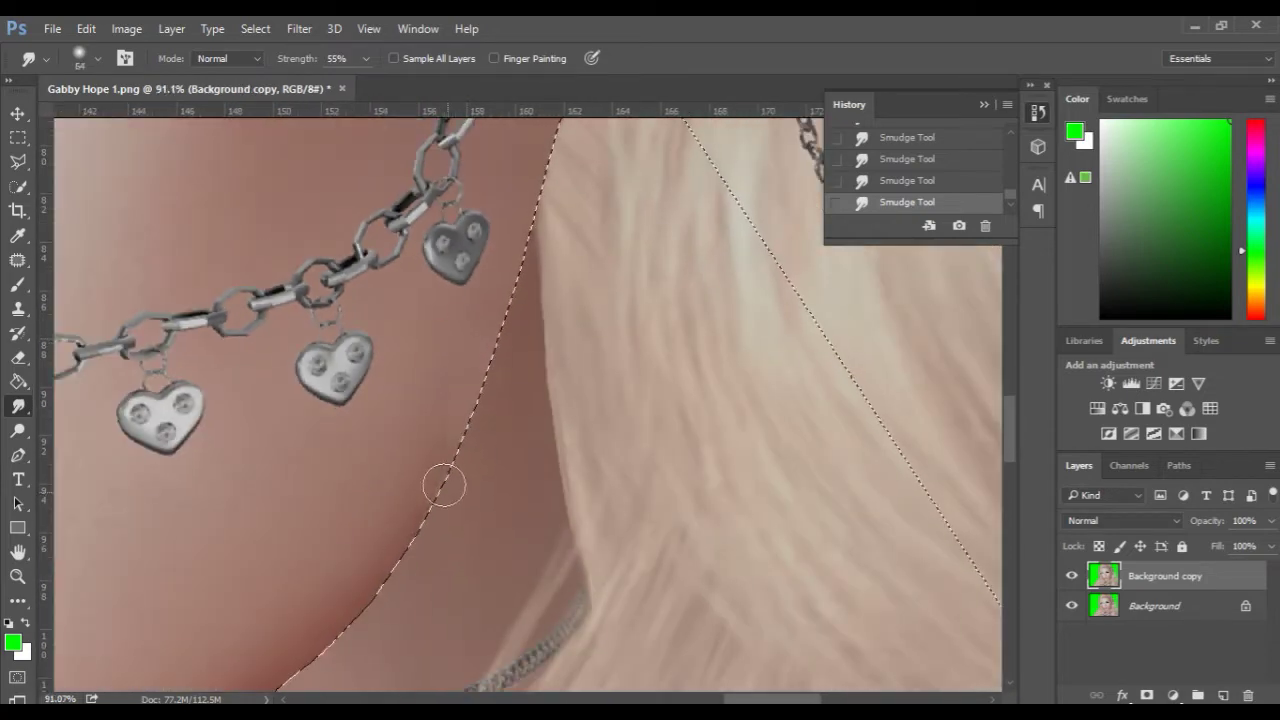
key(ctrl+d)
- Delete the most recent smudge states from the history and clear the restored selection
scroll(555, 398, down, 8)
scroll(537, 411, up, 7)
scroll(928, 158, up, 4)
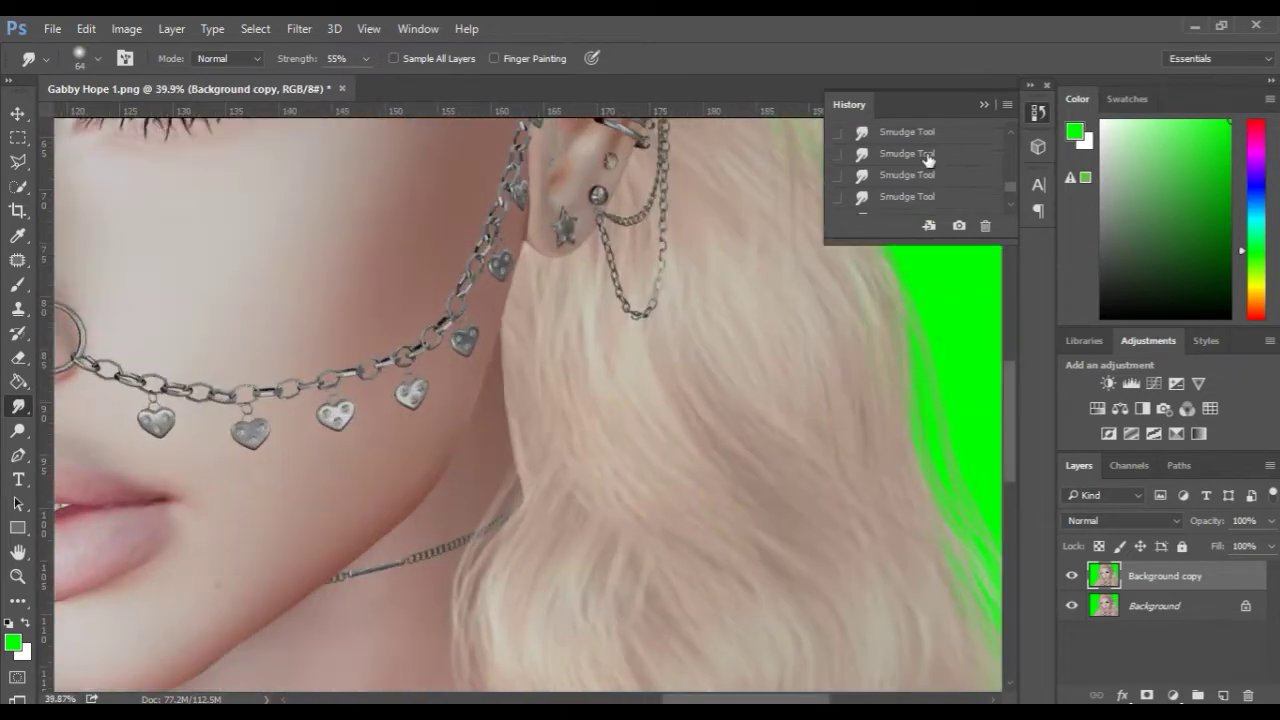
click(927, 157)
click(985, 226)
click(585, 300)
scroll(484, 430, down, 3)
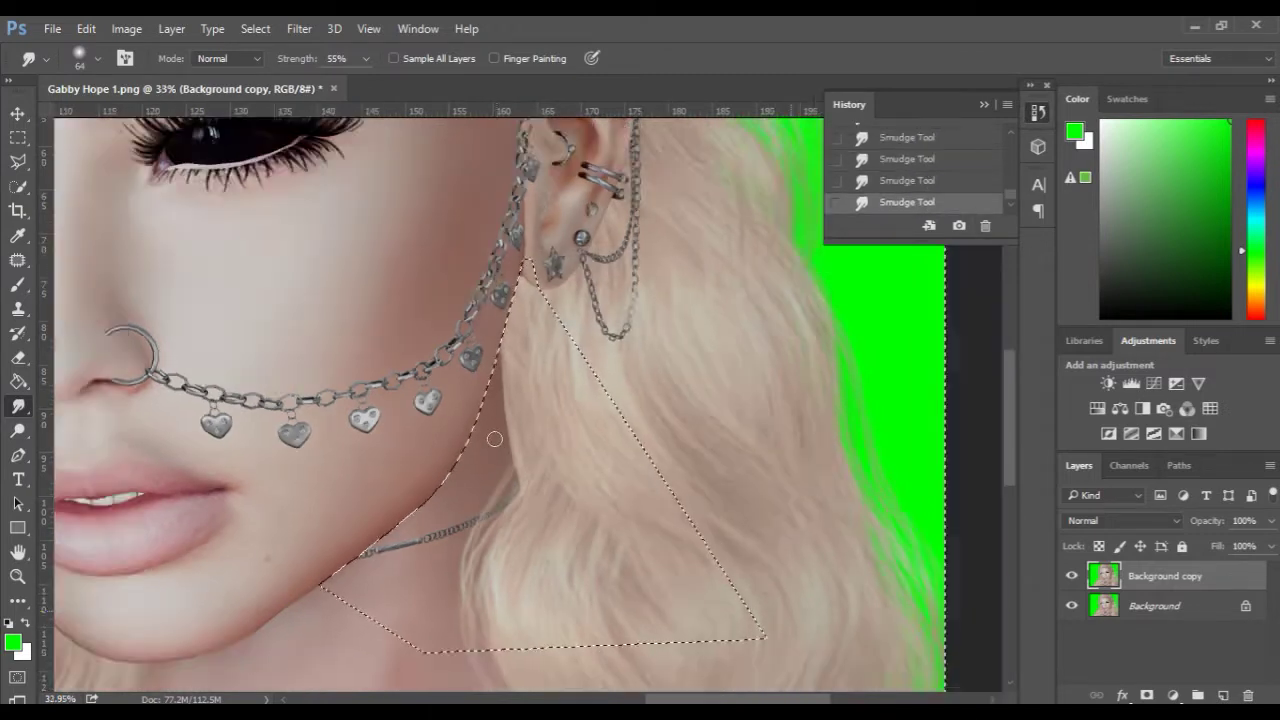
scroll(481, 414, up, 5)
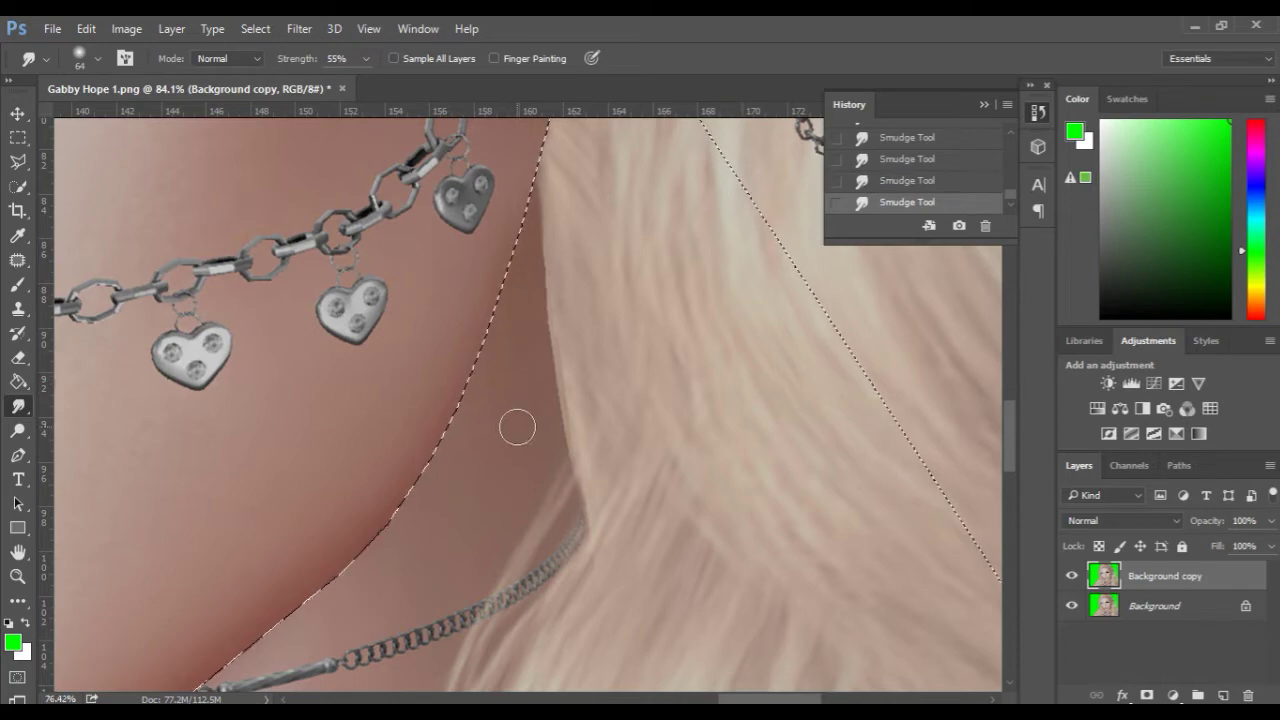
key(ctrl+d)
- Outline the neck and adjoining hair with the Polygonal Lasso, following the cheek, jaw and chin edge and closing the selection below the earlobe
scroll(584, 369, down, 3)
scroll(584, 369, down, 2)
click(18, 161)
scroll(634, 400, up, 4)
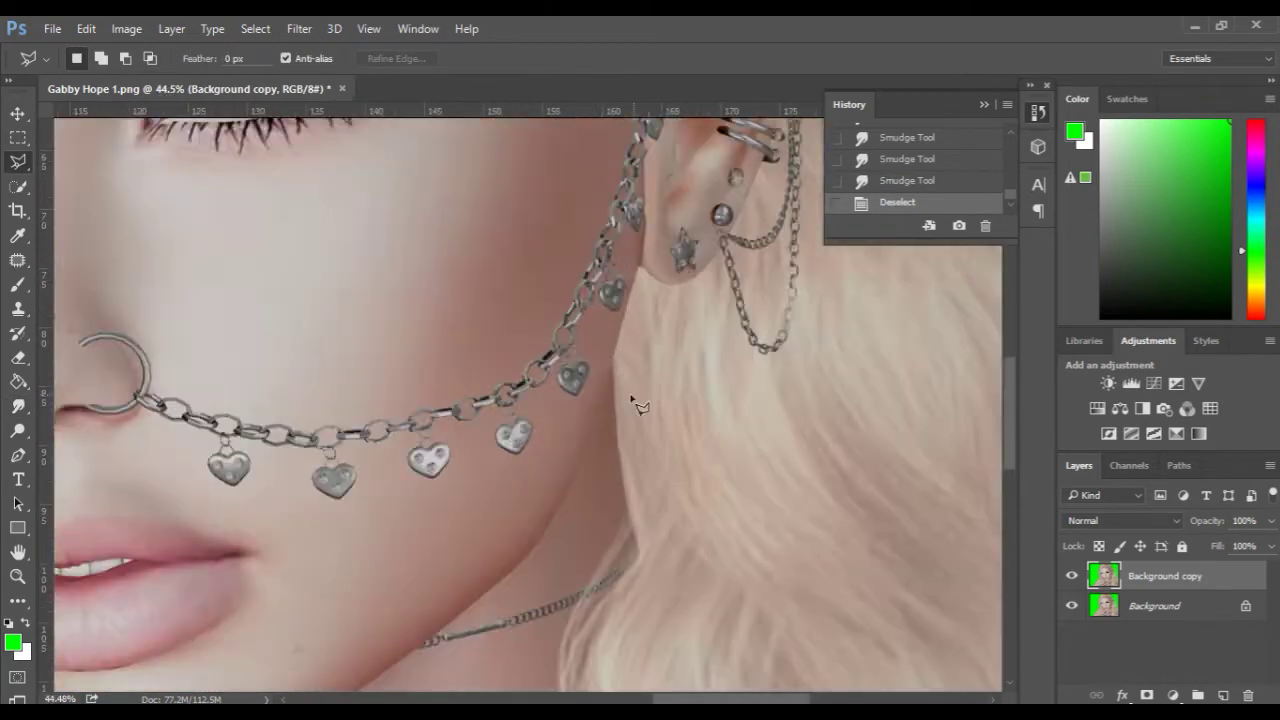
scroll(440, 382, down, 5)
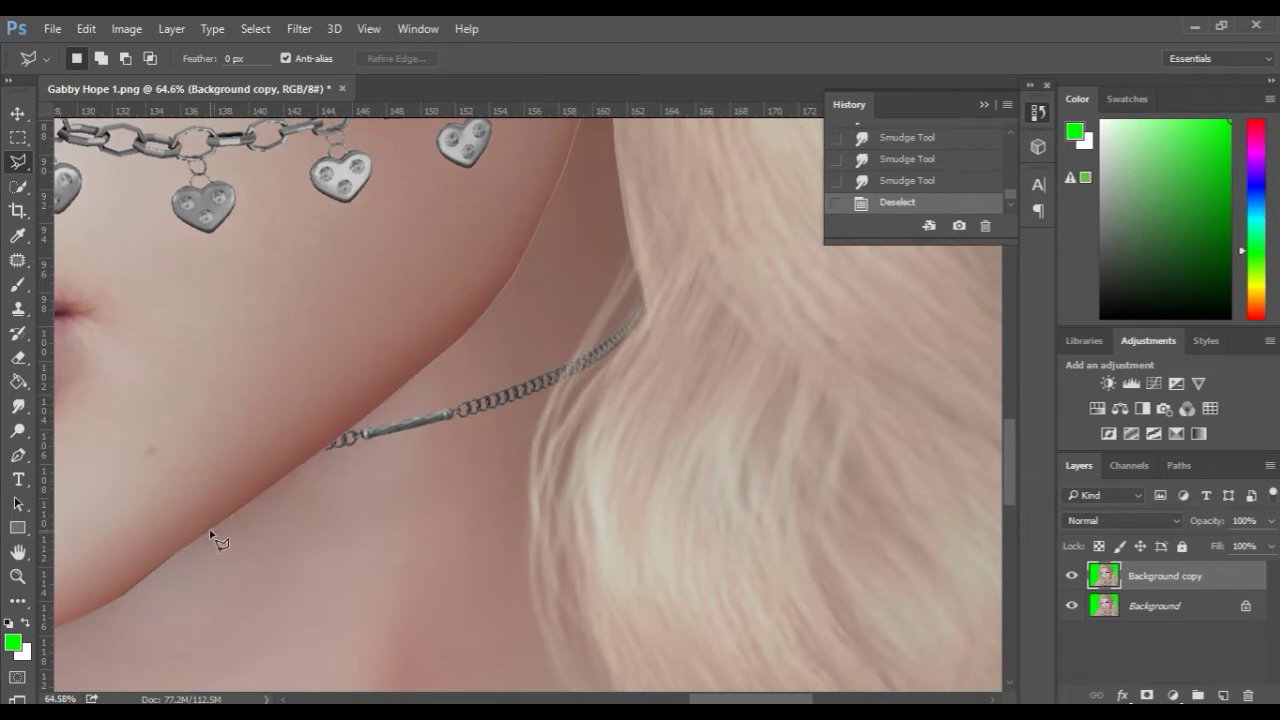
drag(122, 600, 422, 462)
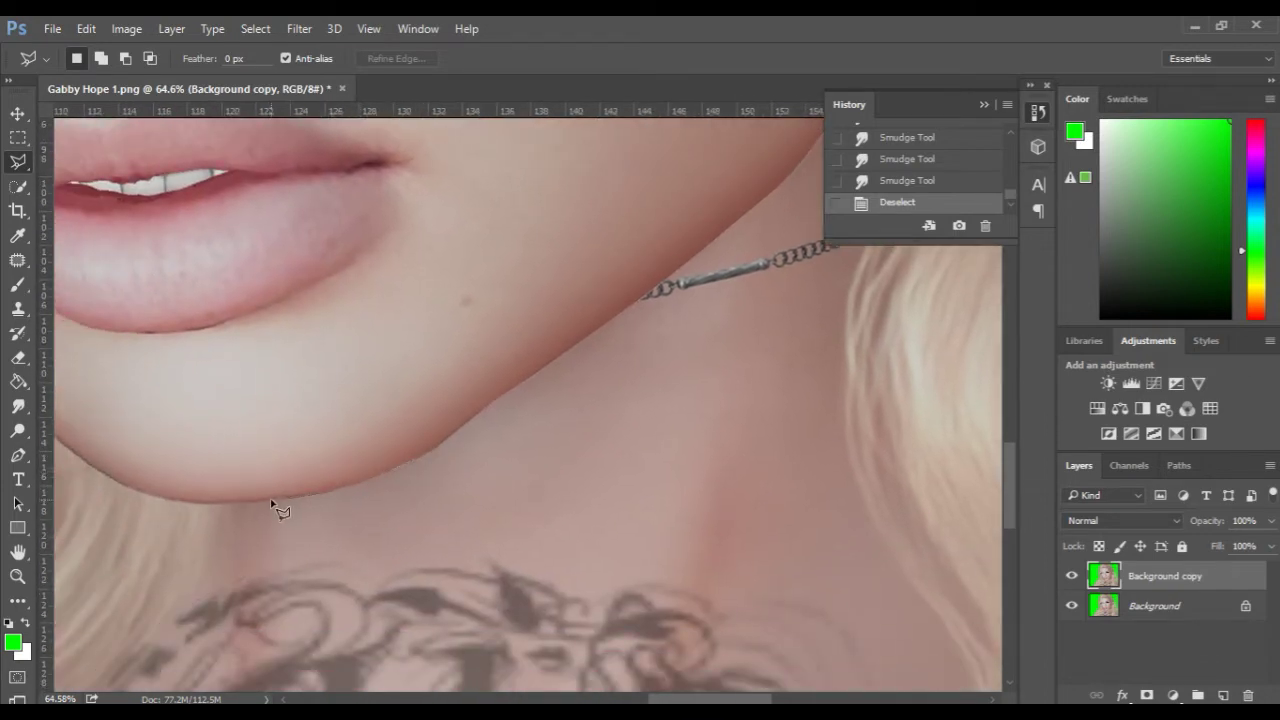
click(110, 478)
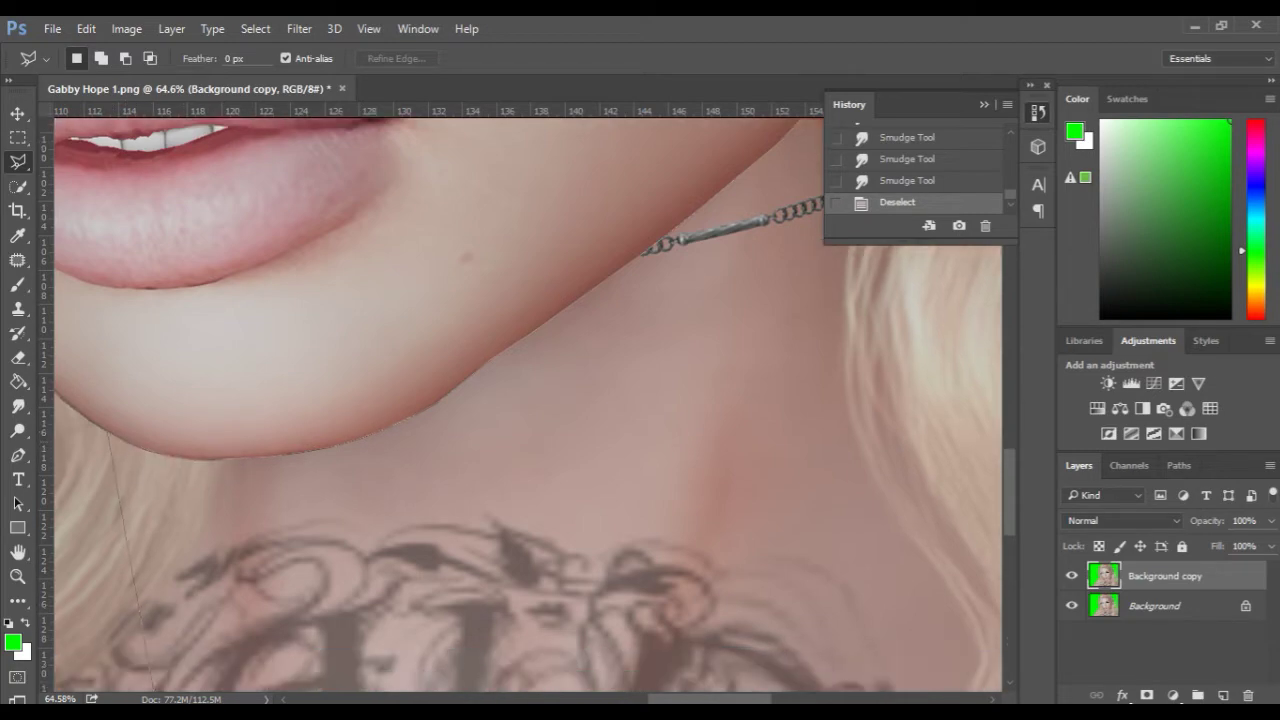
click(180, 649)
click(1024, 612)
click(894, 274)
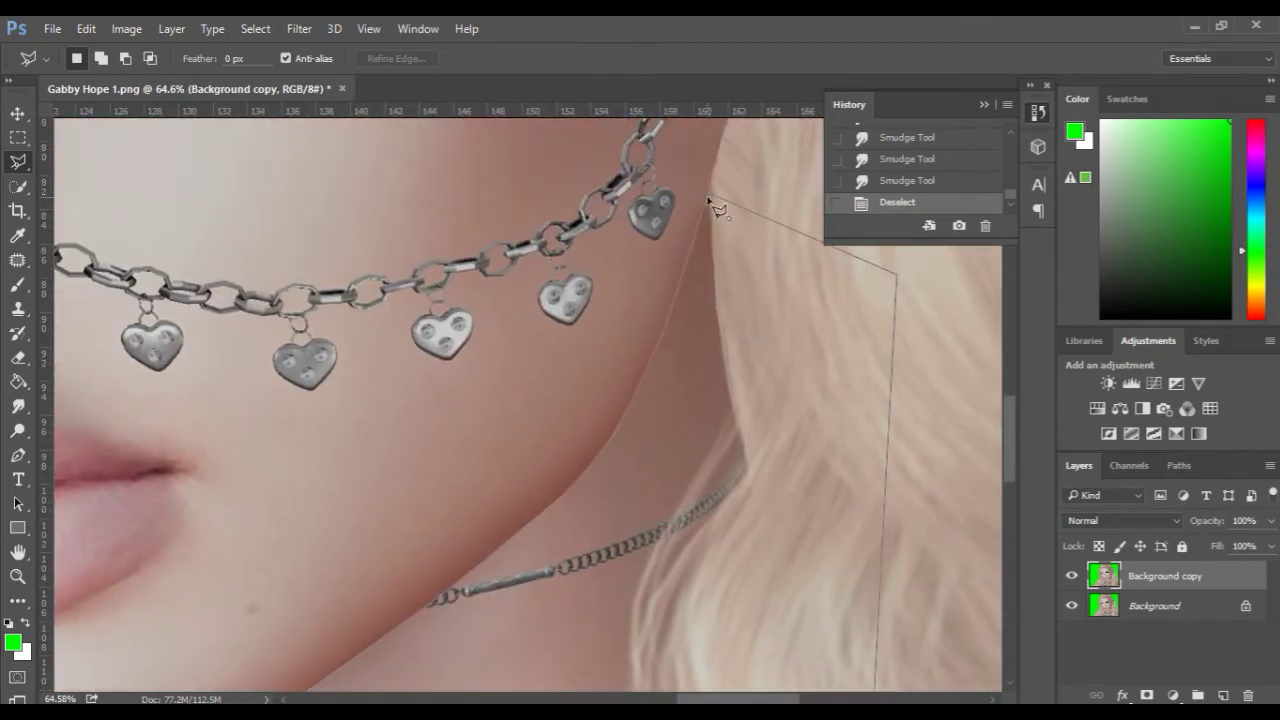
click(715, 204)
- Paint a soft black shadow under the chin and jaw inside the selection with the Brush at 35% opacity
scroll(672, 372, down, 7)
click(17, 285)
click(9, 624)
drag(330, 59, 266, 67)
mouse_move(612, 487)
mouse_down()
mouse_move(526, 488)
mouse_move(672, 382)
mouse_up()
drag(511, 457, 680, 350)
alt+right_click(557, 492)
drag(520, 490, 700, 325)
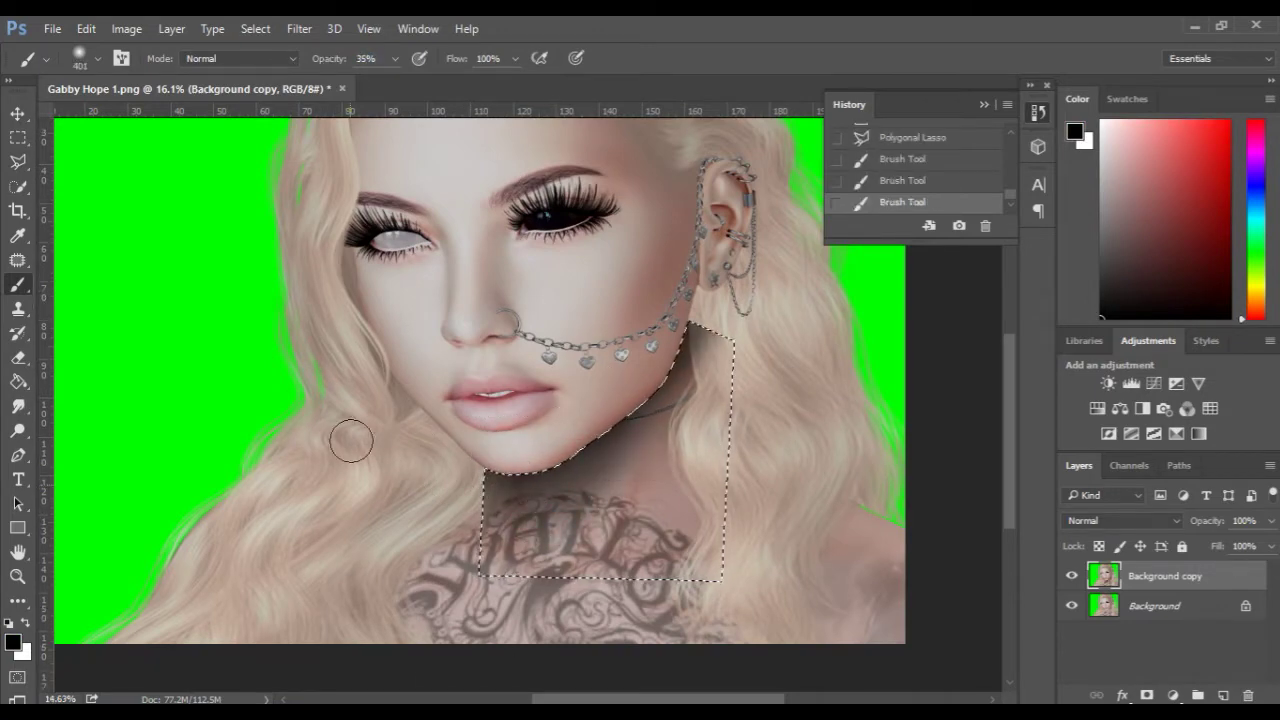
- Erase the excess shadow over the chest tattoo and hair with a large soft Eraser, and deselect
scroll(349, 457, up, 2)
click(17, 358)
mouse_move(580, 605)
mouse_down()
mouse_move(645, 660)
mouse_move(573, 633)
mouse_move(725, 480)
mouse_move(605, 590)
mouse_move(654, 636)
mouse_move(590, 597)
mouse_up()
scroll(575, 457, down, 2)
alt+right_click(575, 590)
alt+right_click(806, 454)
scroll(761, 439, up, 5)
drag(708, 383, 690, 430)
alt+right_click(746, 457)
drag(728, 515, 638, 655)
drag(638, 655, 829, 368)
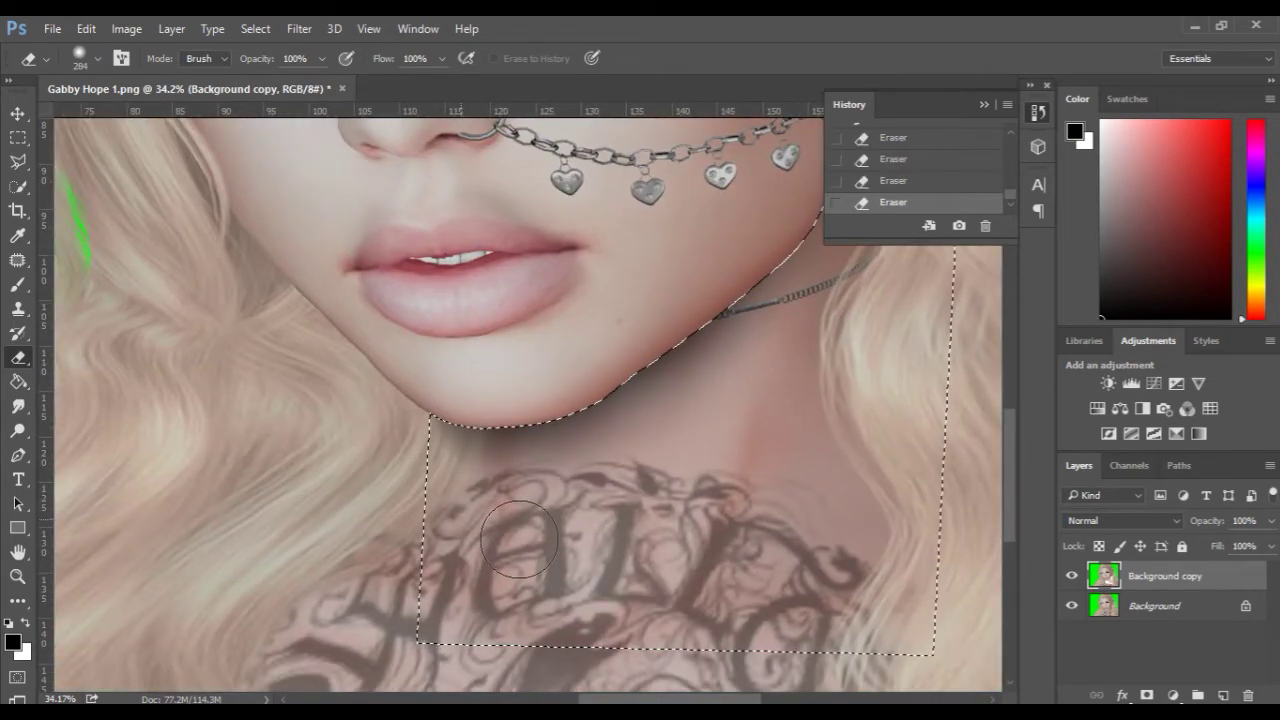
scroll(891, 606, down, 5)
key(ctrl+d)
- Reselect the neck outline, invert it, smudge the face side of the chin and jaw edge, and deselect
scroll(690, 575, up, 4)
scroll(690, 575, up, 2)
click(255, 28)
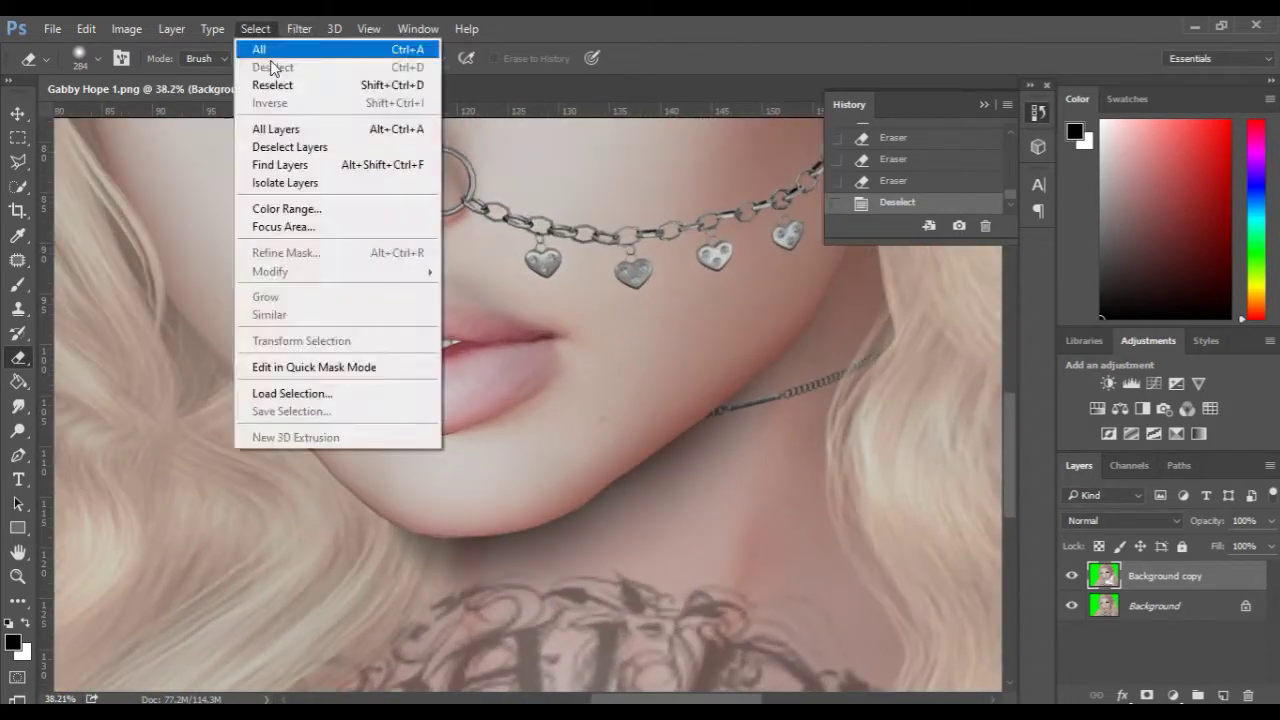
click(270, 82)
scroll(600, 450, up, 2)
click(255, 28)
click(277, 99)
click(18, 406)
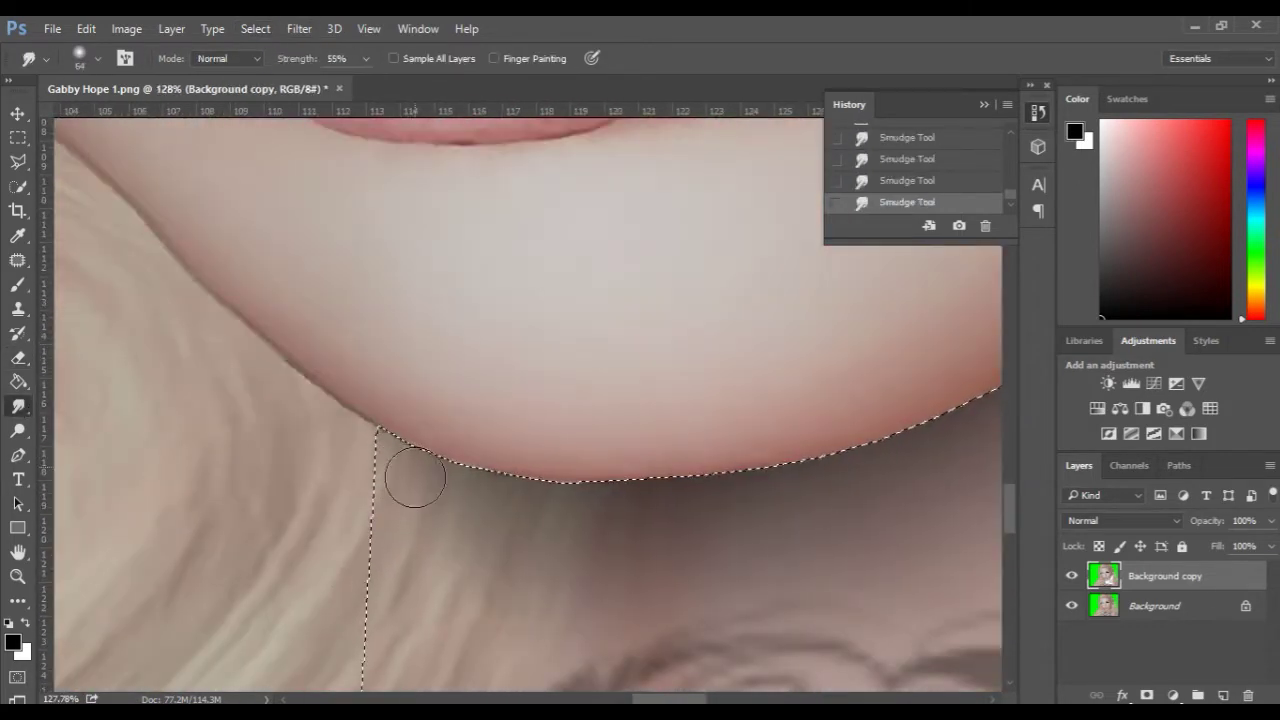
drag(411, 471, 515, 483)
key(ctrl+d)
- Restore and invert the neck selection, erase stray paint where the cheek meets the hair, deselect, and reduce the Eraser to 10 px
key(space)
mouse_move(766, 320)
mouse_down()
mouse_move(608, 349)
mouse_move(337, 549)
mouse_move(160, 620)
mouse_up()
scroll(353, 541, down, 6)
key(space)
scroll(290, 400, up, 3)
click(255, 28)
click(270, 82)
click(20, 360)
drag(668, 296, 652, 407)
click(255, 28)
click(286, 97)
drag(529, 266, 563, 277)
key(ctrl+d)
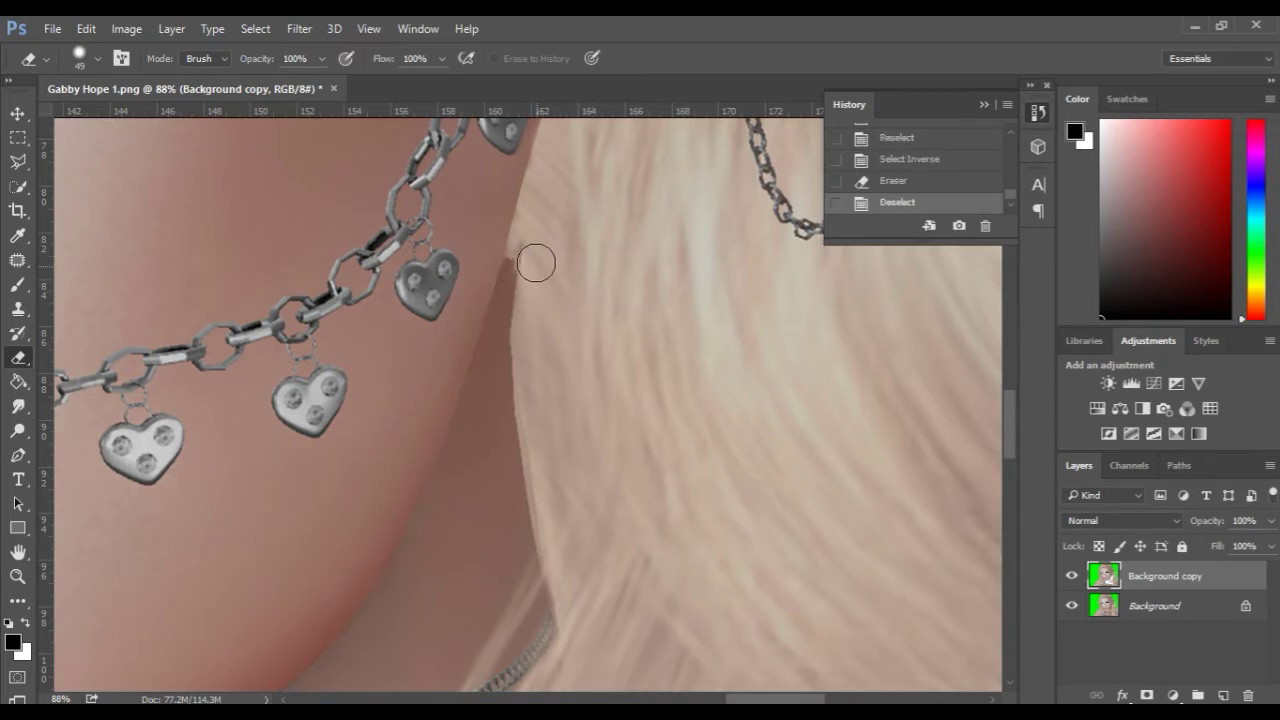
click(561, 288)
drag(558, 287, 543, 289)
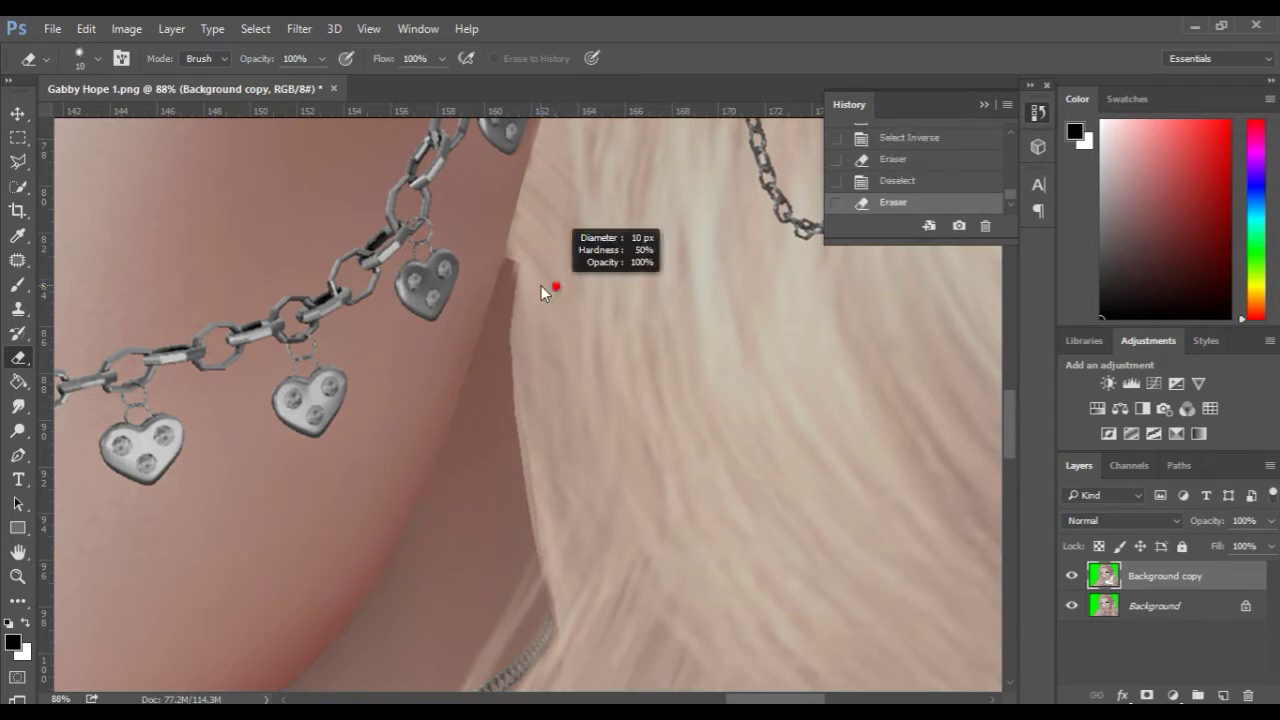
- Reselect and invert the neck outline again, smudge the cheek edge beside the hair, and deselect
click(265, 32)
click(322, 84)
click(262, 31)
click(320, 103)
click(18, 406)
mouse_move(523, 322)
mouse_down()
mouse_move(522, 311)
mouse_move(517, 360)
mouse_move(543, 350)
mouse_up()
scroll(600, 306, down, 4)
mouse_move(451, 529)
mouse_down()
mouse_move(523, 366)
mouse_move(737, 223)
mouse_up()
key(ctrl+d)
- Soften the chin and jaw outline above the new neck shadow with the Blur tool at 42% strength
right_click(18, 406)
click(96, 405)
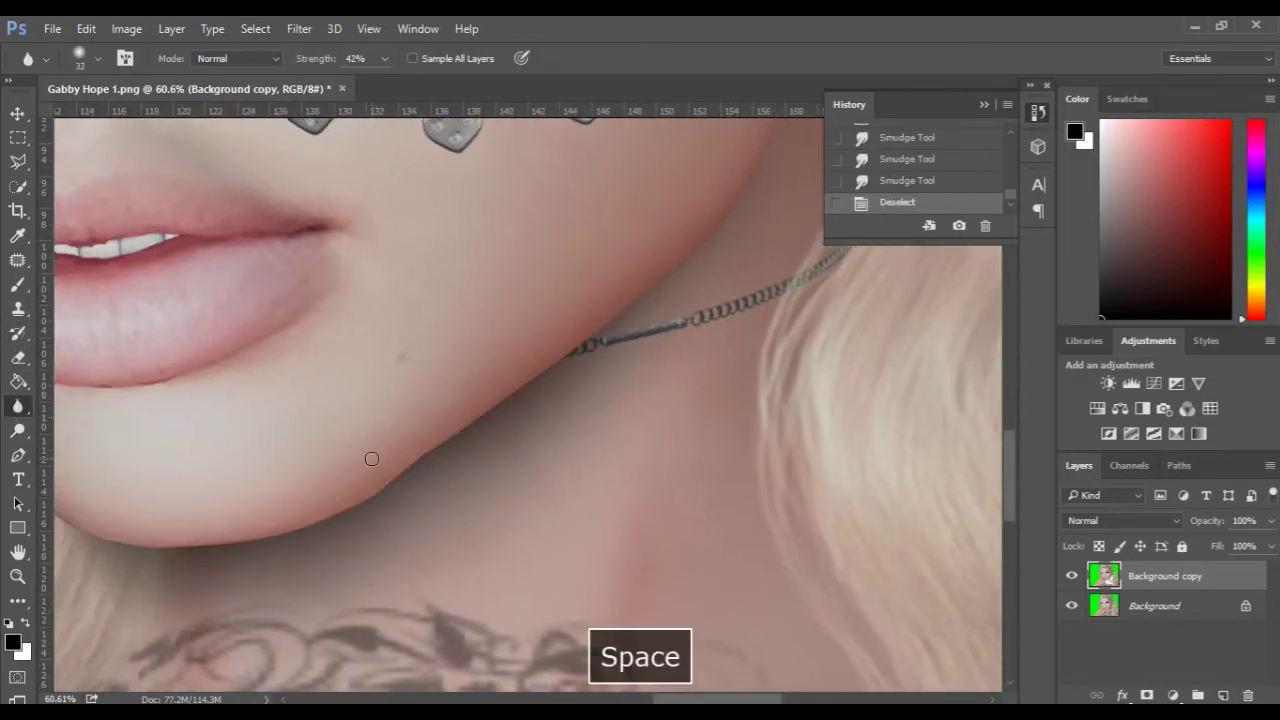
drag(410, 455, 545, 372)
drag(610, 285, 444, 451)
click(423, 496)
drag(423, 496, 677, 246)
click(620, 308)
- Erase the shadow spill from the hair beside the chin with a 35 px Eraser, and merge the copy down into the background
key(e)
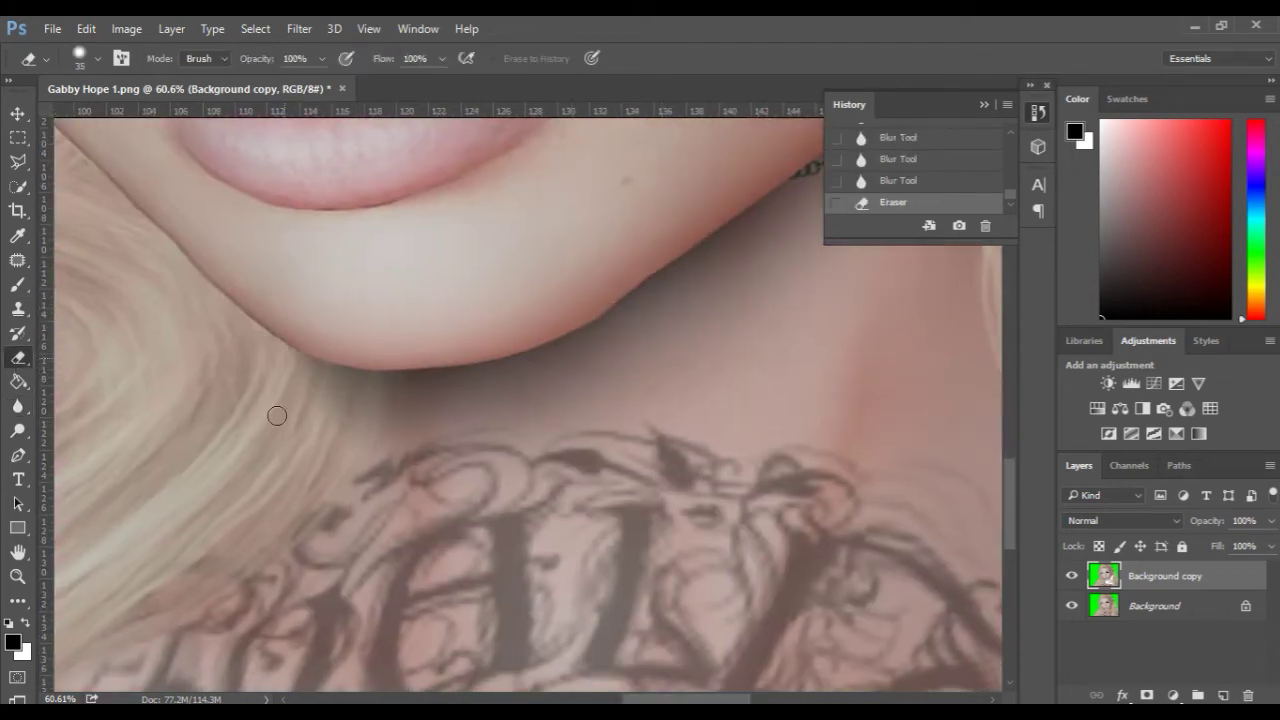
drag(285, 359, 302, 370)
scroll(300, 365, down, 4)
drag(640, 290, 443, 425)
key(ctrl+e)
- Lasso the small area between cheek and hair below the earlobe, smudge the tip of the neck shadow there, and deselect
scroll(580, 330, up, 5)
drag(566, 380, 468, 638)
key(l)
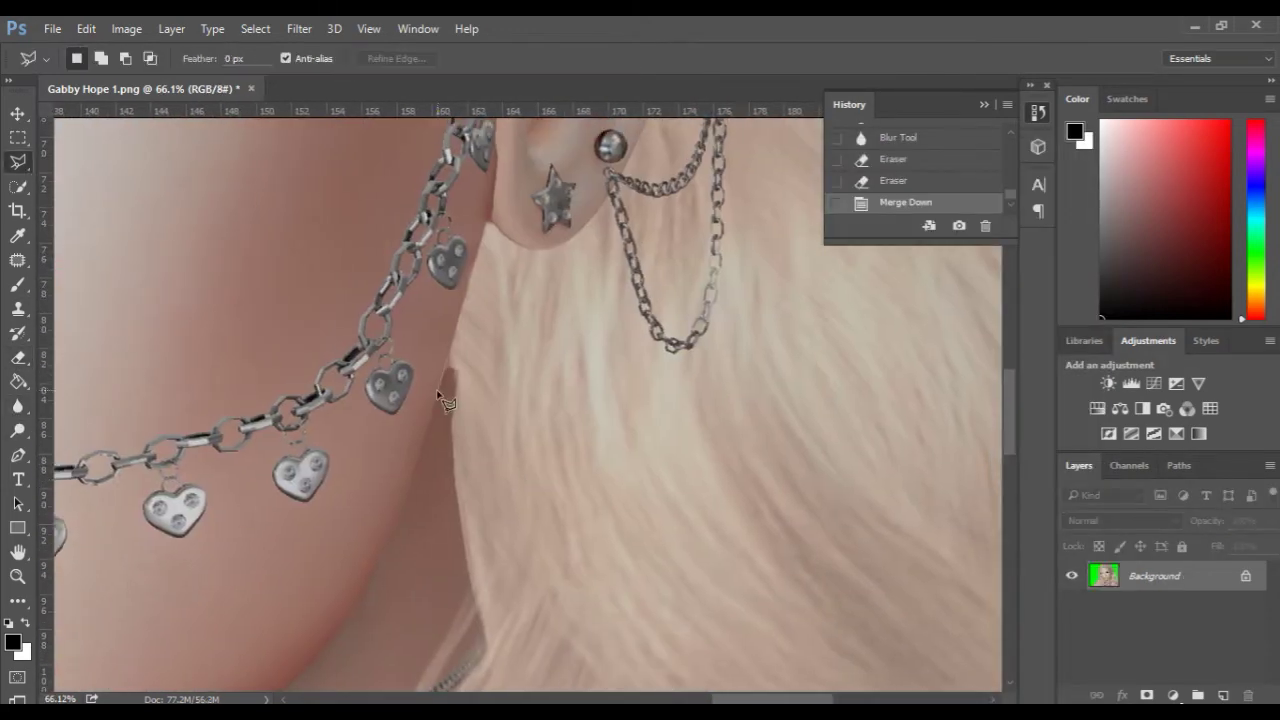
click(452, 348)
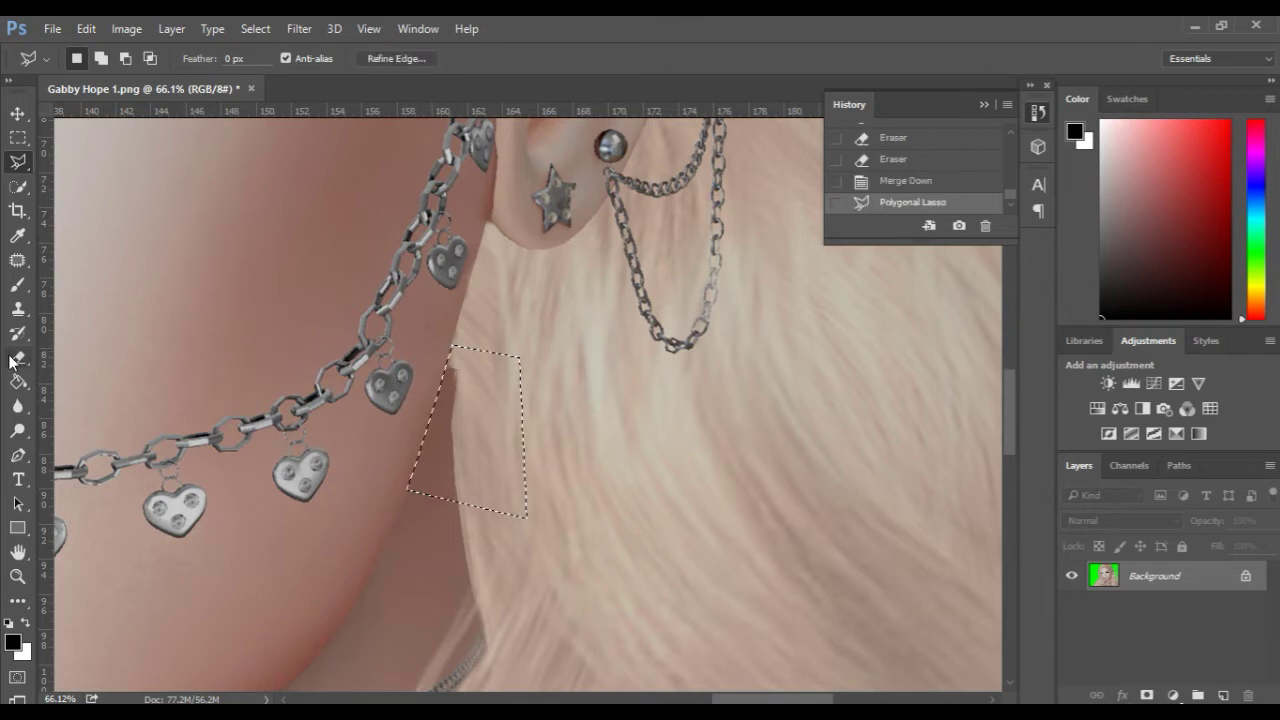
right_click(18, 407)
click(98, 440)
mouse_move(462, 385)
mouse_down()
mouse_move(454, 414)
mouse_move(448, 378)
mouse_up()
drag(462, 380, 449, 395)
drag(461, 393, 449, 395)
key(ctrl+d)
- Blur the remaining hard edges along the cheek, jaw and chin on the merged layer
key(r)
scroll(364, 434, down, 3)
drag(380, 506, 415, 410)
drag(366, 459, 575, 345)
drag(575, 345, 532, 408)
drag(220, 409, 489, 260)
- Duplicate the background layer and outline the face side with the Polygonal Lasso, following the inner hair edge from forehead to chest
scroll(489, 260, down, 10)
drag(440, 206, 425, 441)
scroll(425, 441, up, 3)
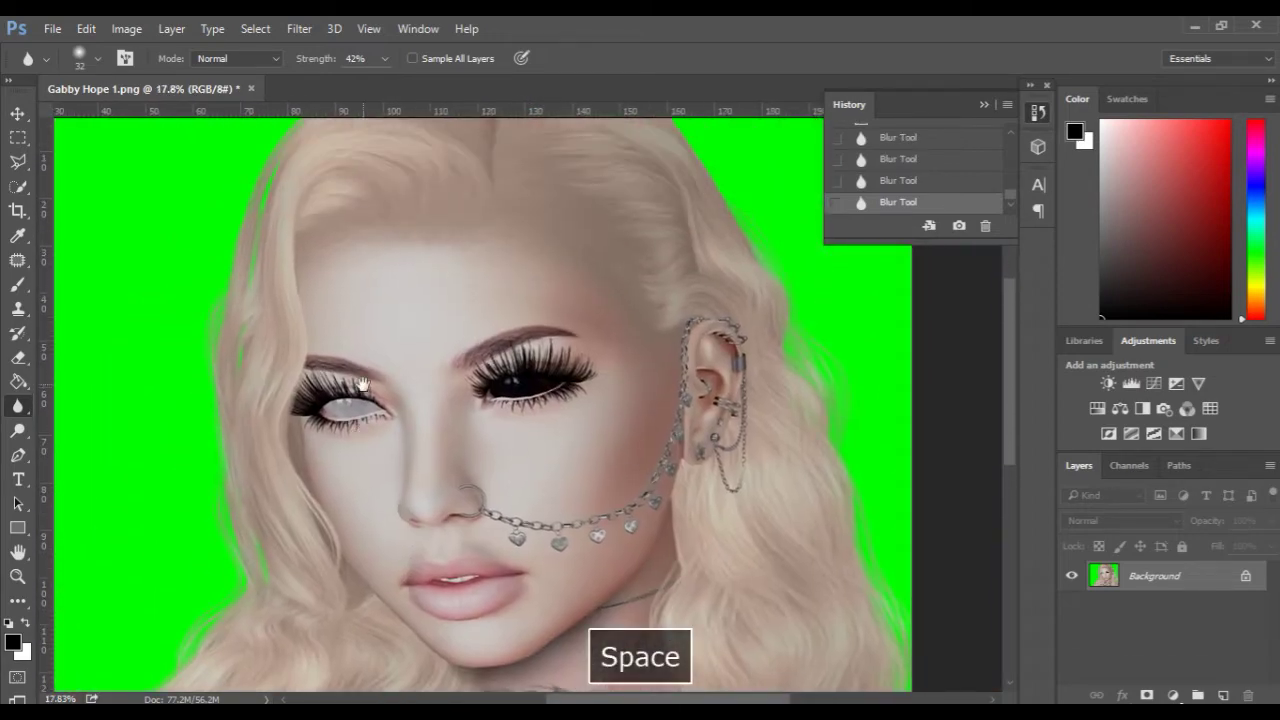
key(ctrl+j)
key(l)
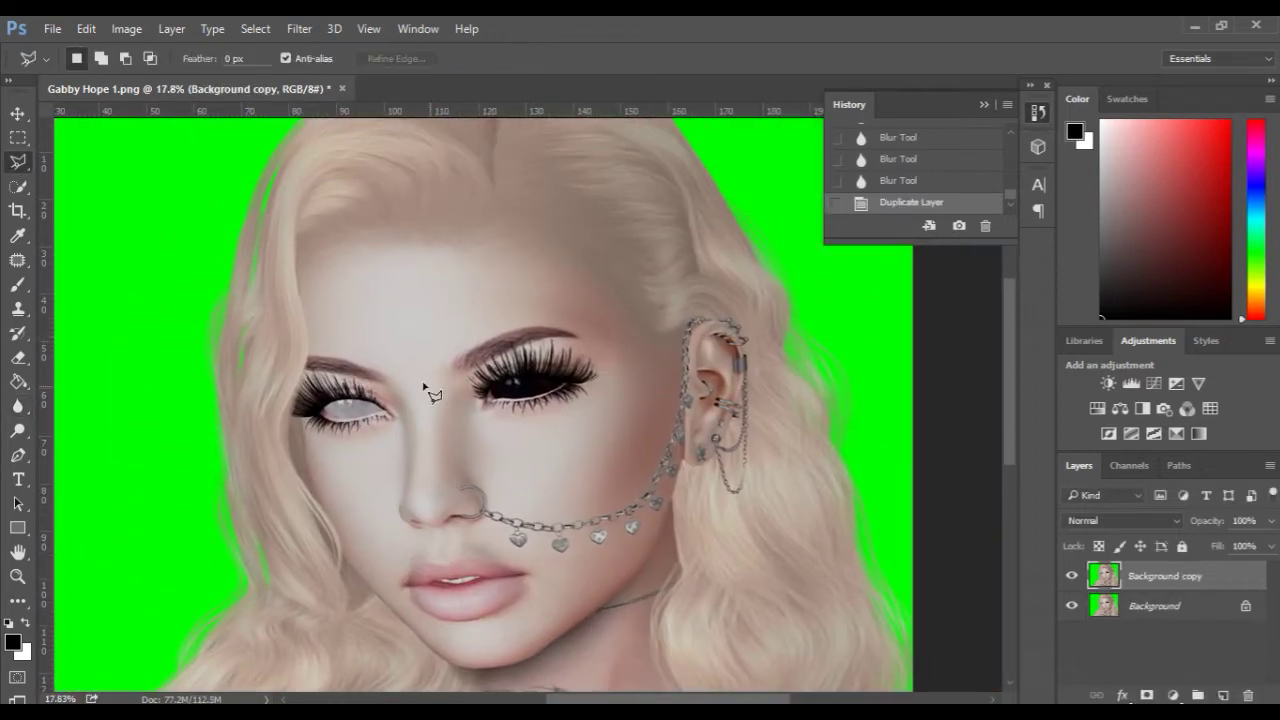
scroll(300, 178, up, 2)
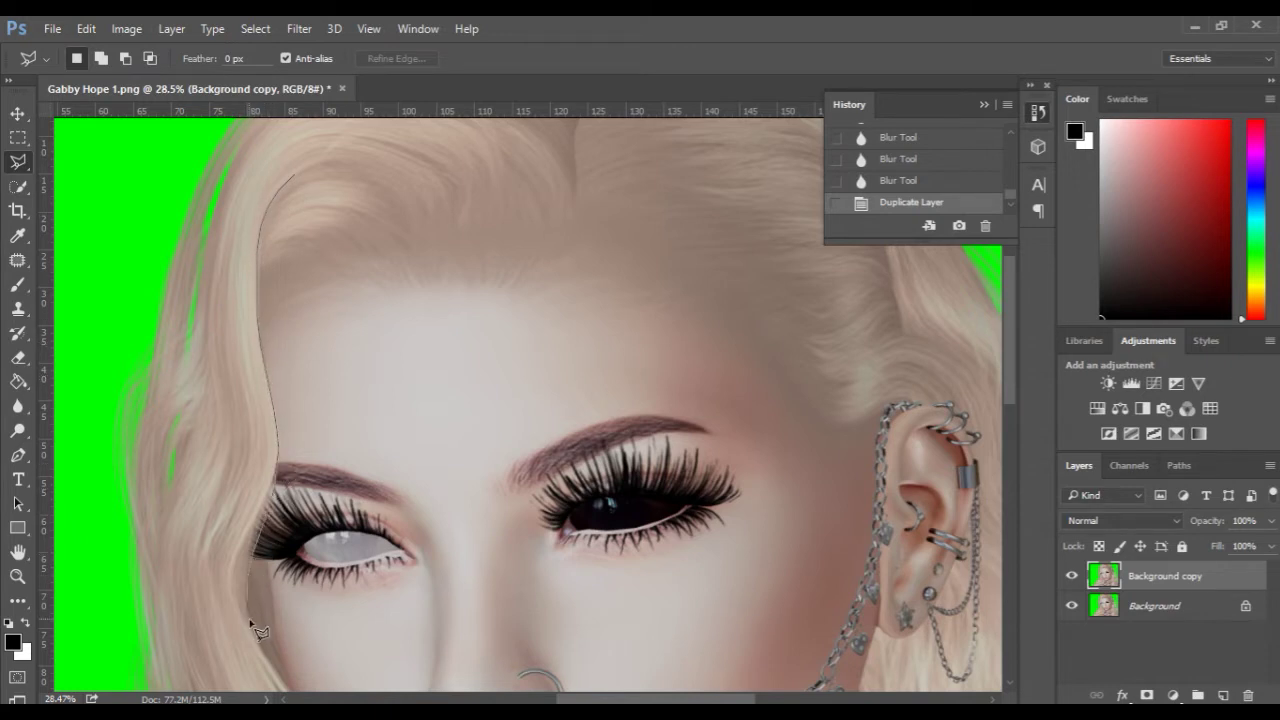
scroll(254, 628, down, 5)
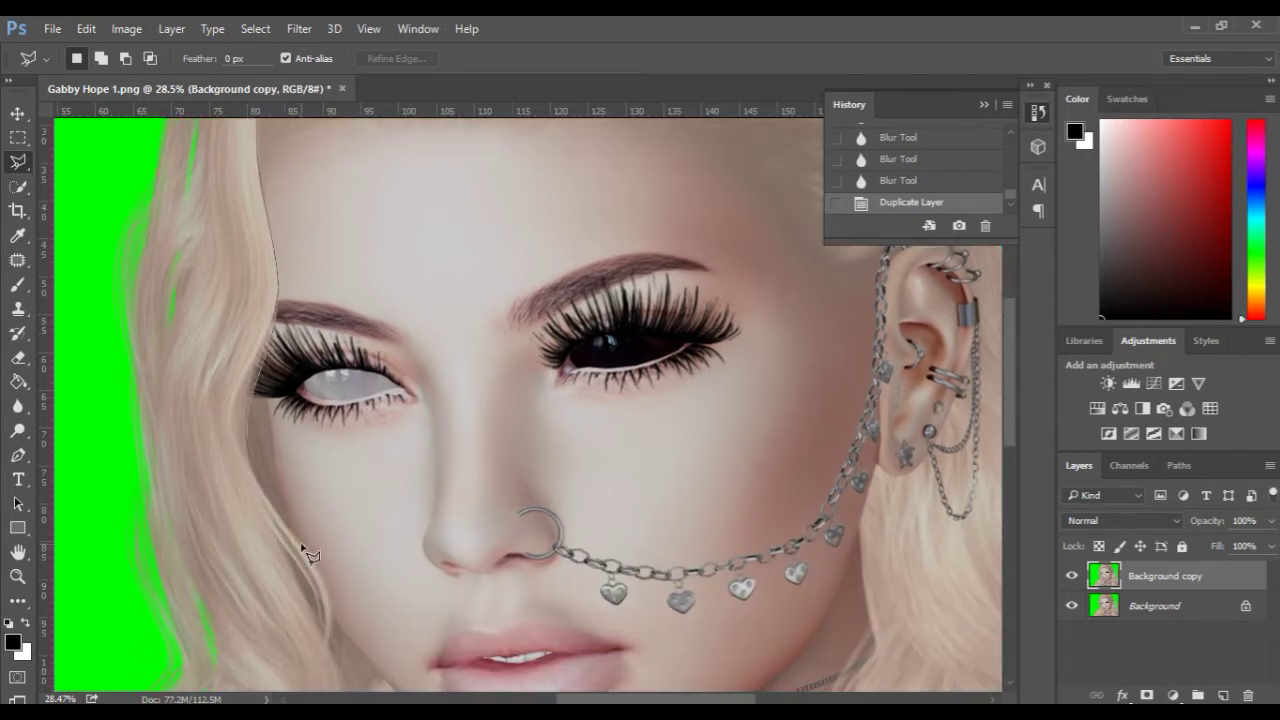
scroll(340, 643, down, 2)
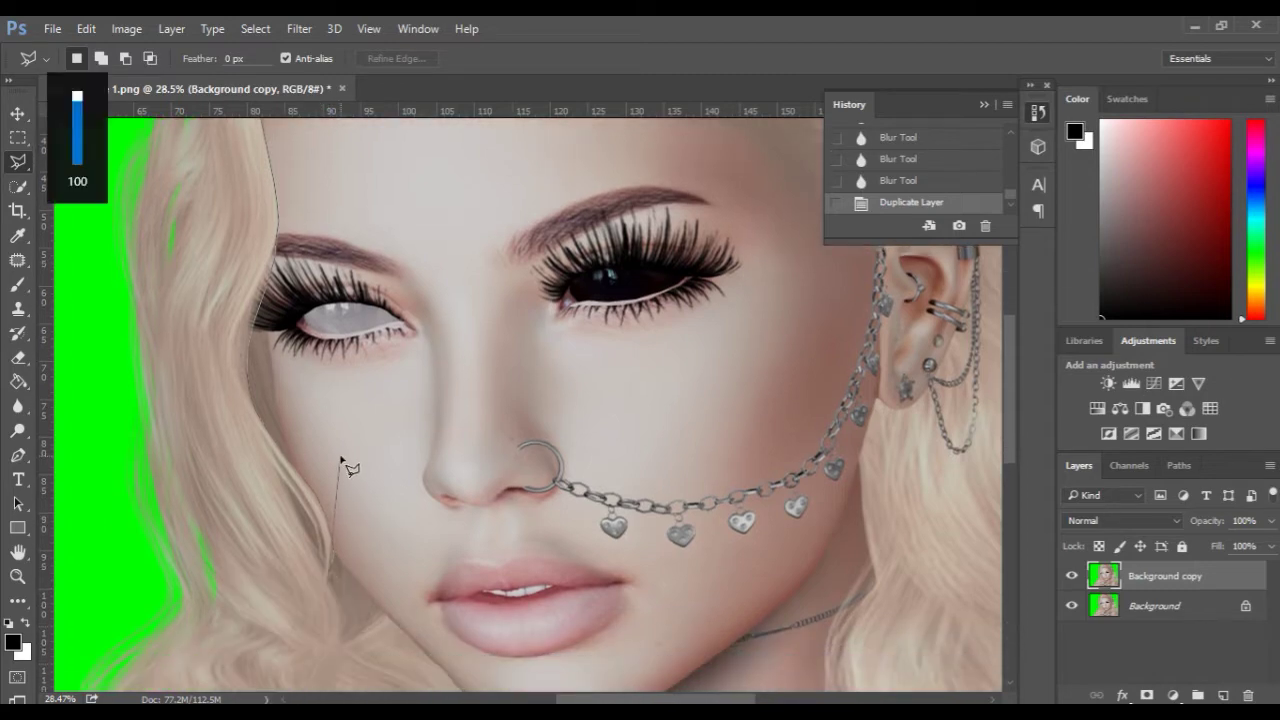
scroll(315, 690, down, 7)
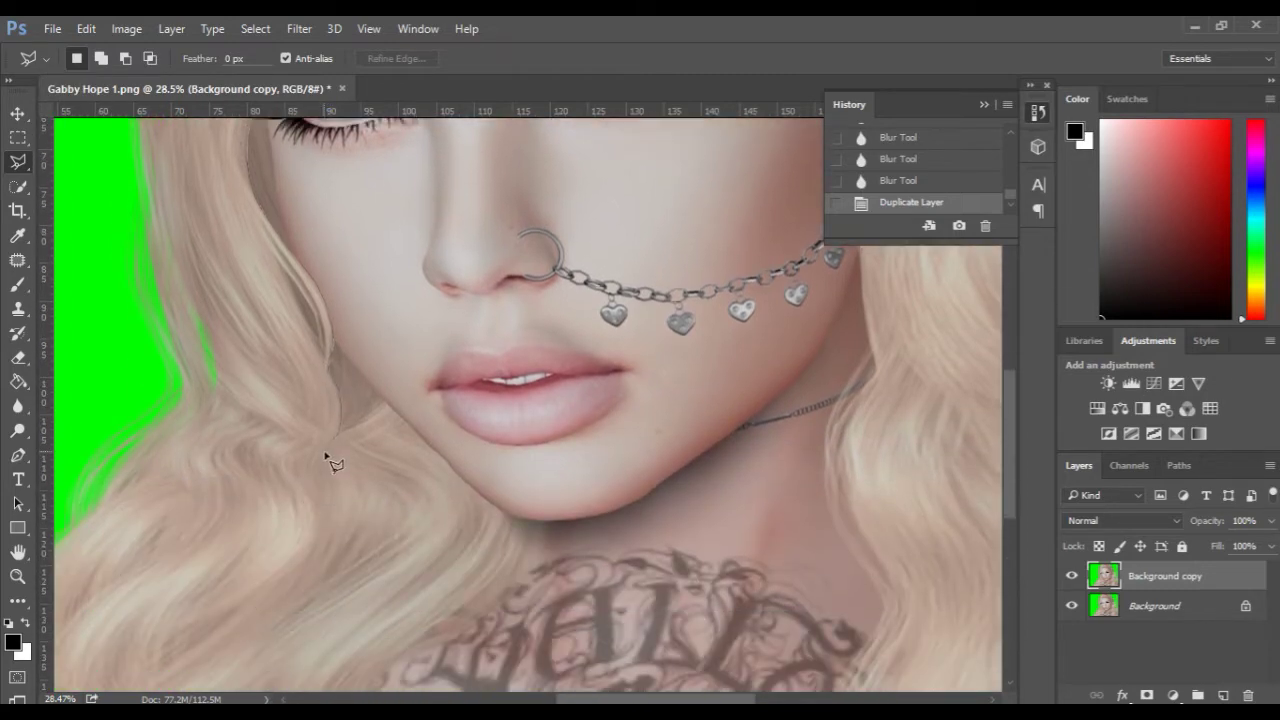
scroll(273, 655, down, 4)
click(229, 616)
click(878, 467)
scroll(646, 118, up, 19)
click(514, 308)
click(287, 251)
- Paint a soft black shadow along the inner hair edge inside the selection with a 491 px brush at 35% opacity
key(ctrl+0)
key(b)
mouse_move(453, 198)
mouse_down()
mouse_move(467, 512)
mouse_move(430, 310)
mouse_move(438, 390)
mouse_up()
drag(450, 430, 456, 536)
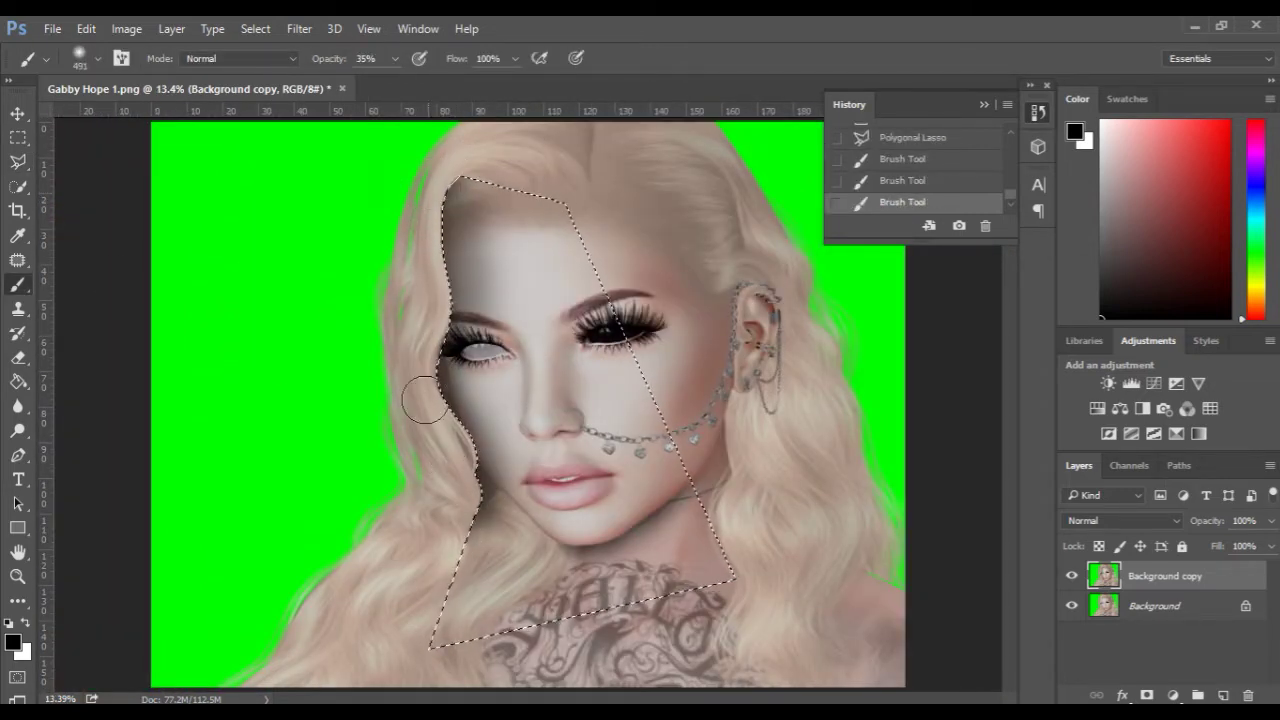
- Erase the excess shadow from the forehead, cheek and lower hair with a 661 px soft Eraser at 100% opacity, and deselect
click(18, 357)
scroll(500, 205, up, 5)
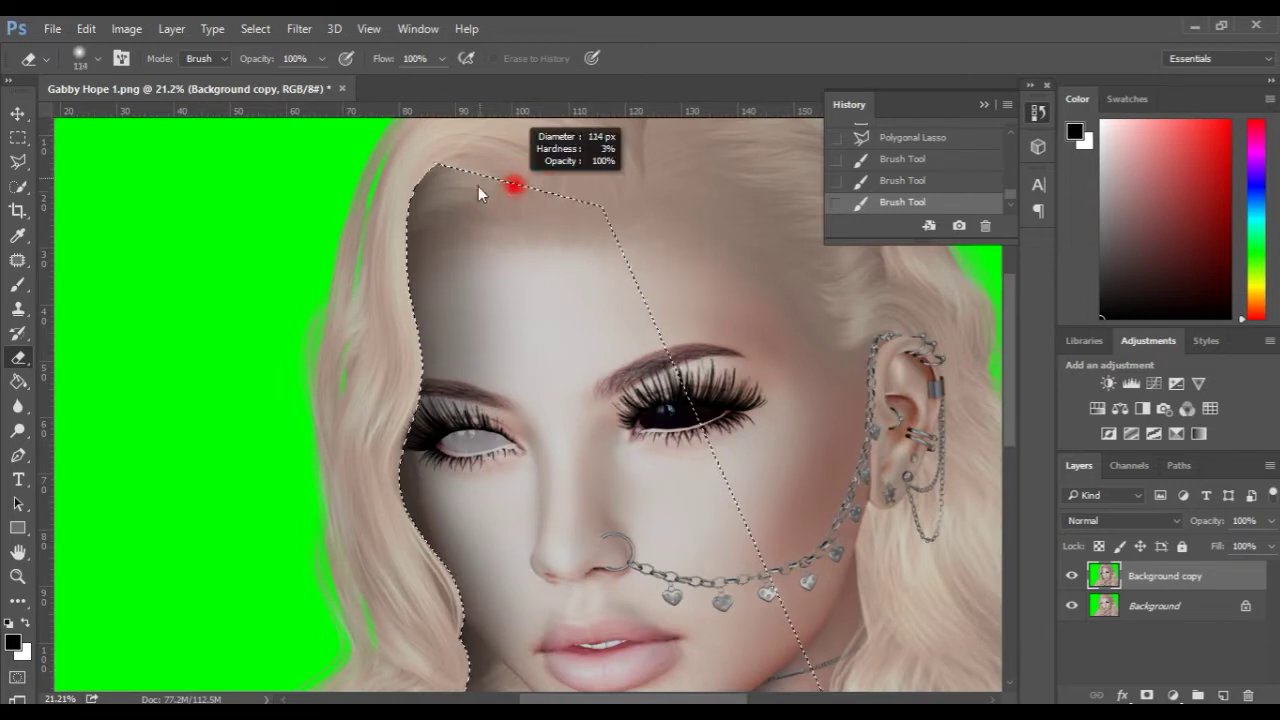
mouse_move(560, 205)
mouse_down()
mouse_move(511, 175)
mouse_move(471, 186)
mouse_move(482, 333)
mouse_up()
drag(476, 277, 497, 275)
mouse_move(497, 275)
mouse_down()
mouse_move(502, 339)
mouse_move(485, 483)
mouse_move(472, 477)
mouse_move(539, 593)
mouse_move(509, 409)
mouse_move(523, 457)
mouse_up()
key(space)
key(ctrl+z)
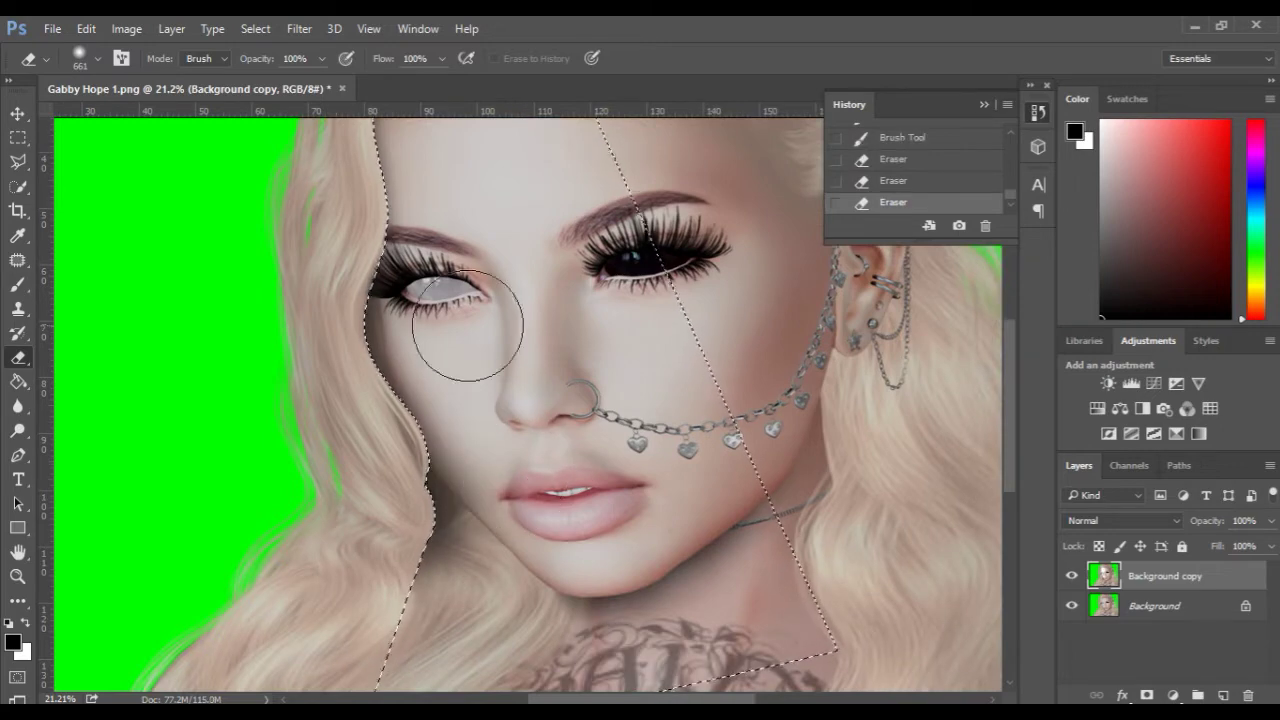
drag(460, 277, 526, 545)
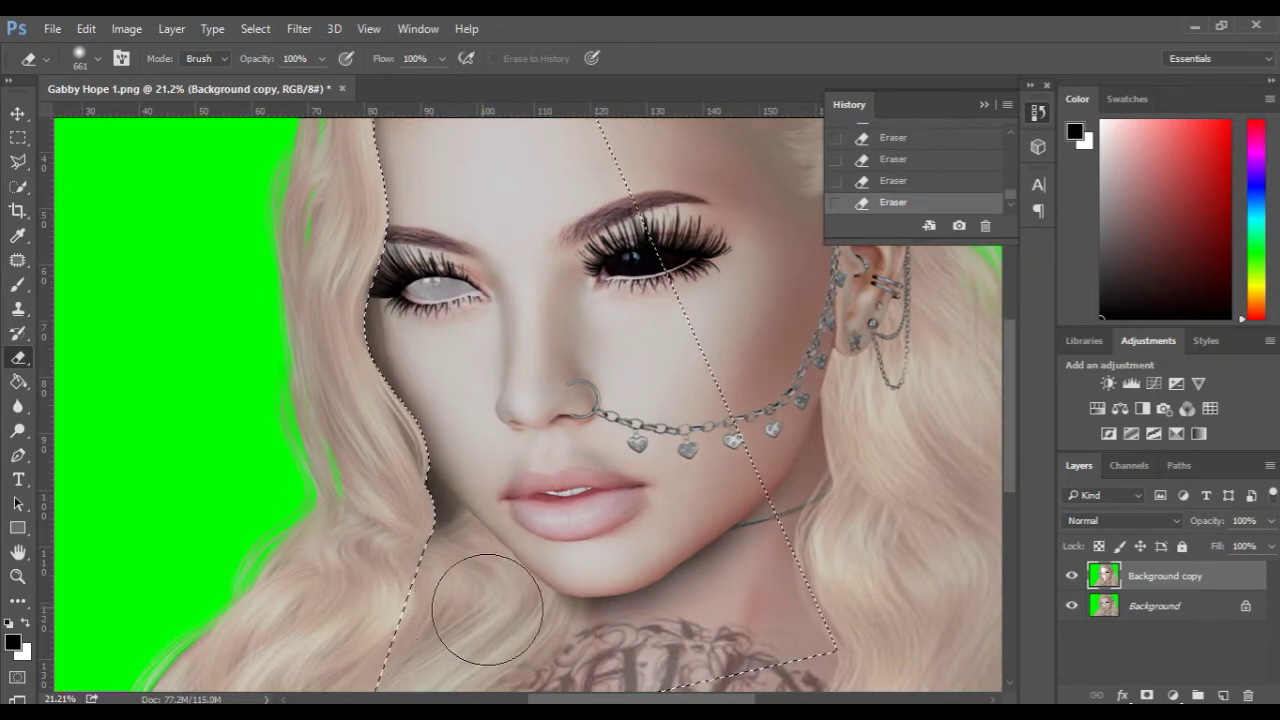
key(ctrl+d)
scroll(860, 420, down, 3)
scroll(477, 243, up, 4)
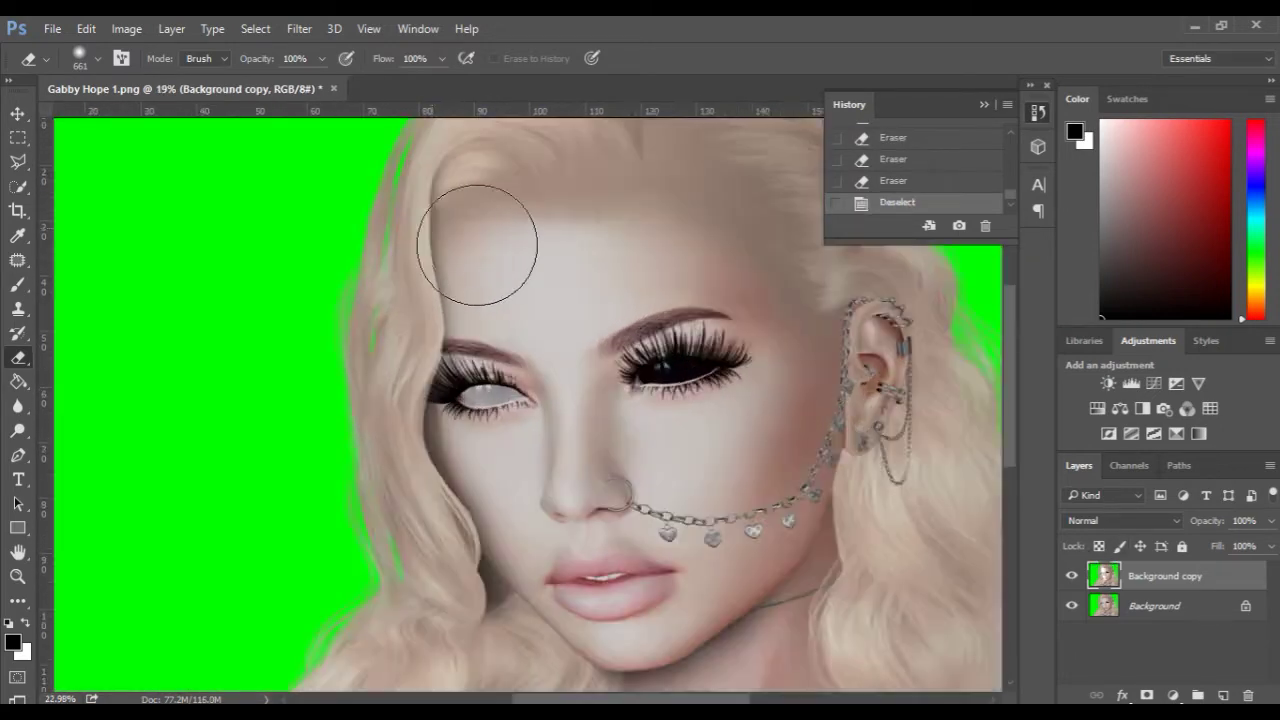
- Reselect the face outline, invert the selection, smudge the hair edge beside the eye and cheek, and deselect
key(space)
drag(600, 236, 620, 283)
click(255, 29)
click(275, 87)
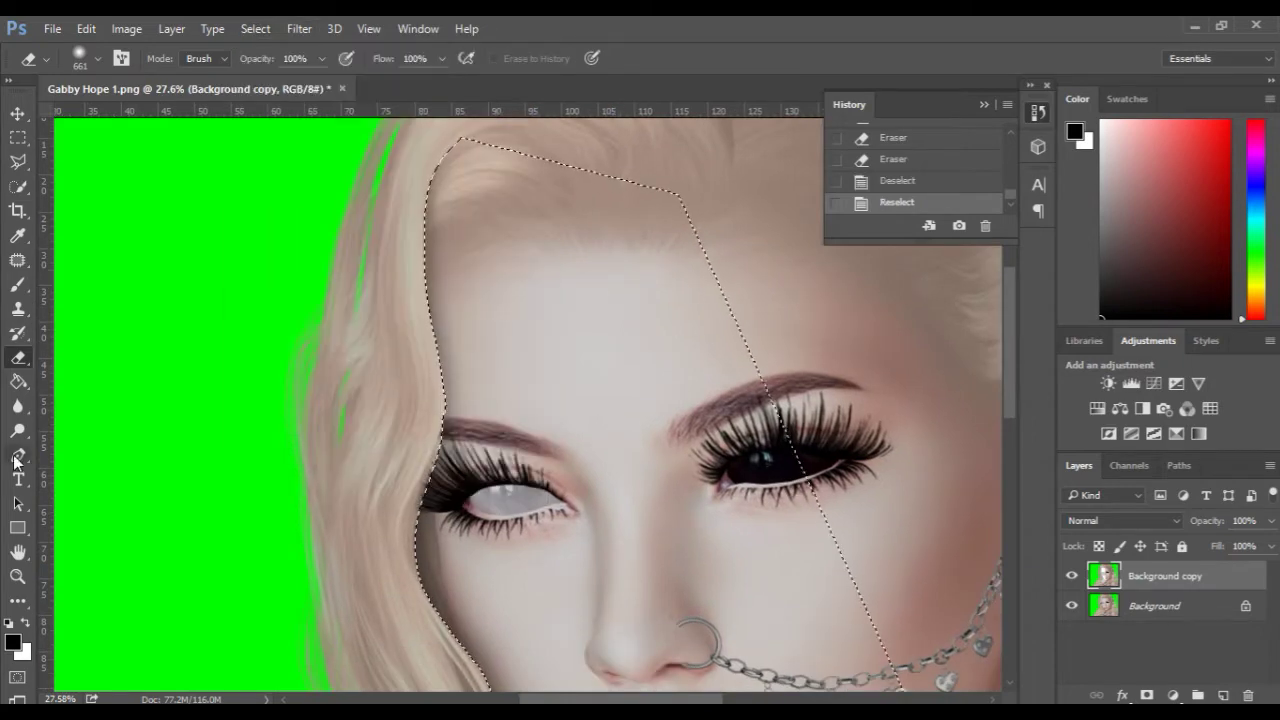
right_click(18, 406)
click(80, 440)
click(255, 29)
click(275, 105)
scroll(457, 369, up, 3)
mouse_move(422, 522)
mouse_down()
mouse_move(420, 428)
mouse_move(420, 454)
mouse_up()
drag(413, 470, 391, 527)
key(space)
drag(322, 592, 311, 219)
drag(406, 474, 368, 535)
key(ctrl+d)
- Soften the hair edge along the forehead and beside the eye with a 32 px Blur tool at 42% strength
key(space)
mouse_move(240, 130)
mouse_down()
mouse_move(206, 268)
mouse_move(220, 71)
mouse_move(180, 620)
mouse_up()
mouse_move(150, 130)
mouse_down()
mouse_move(149, 251)
mouse_move(150, 217)
mouse_up()
right_click(18, 406)
click(80, 408)
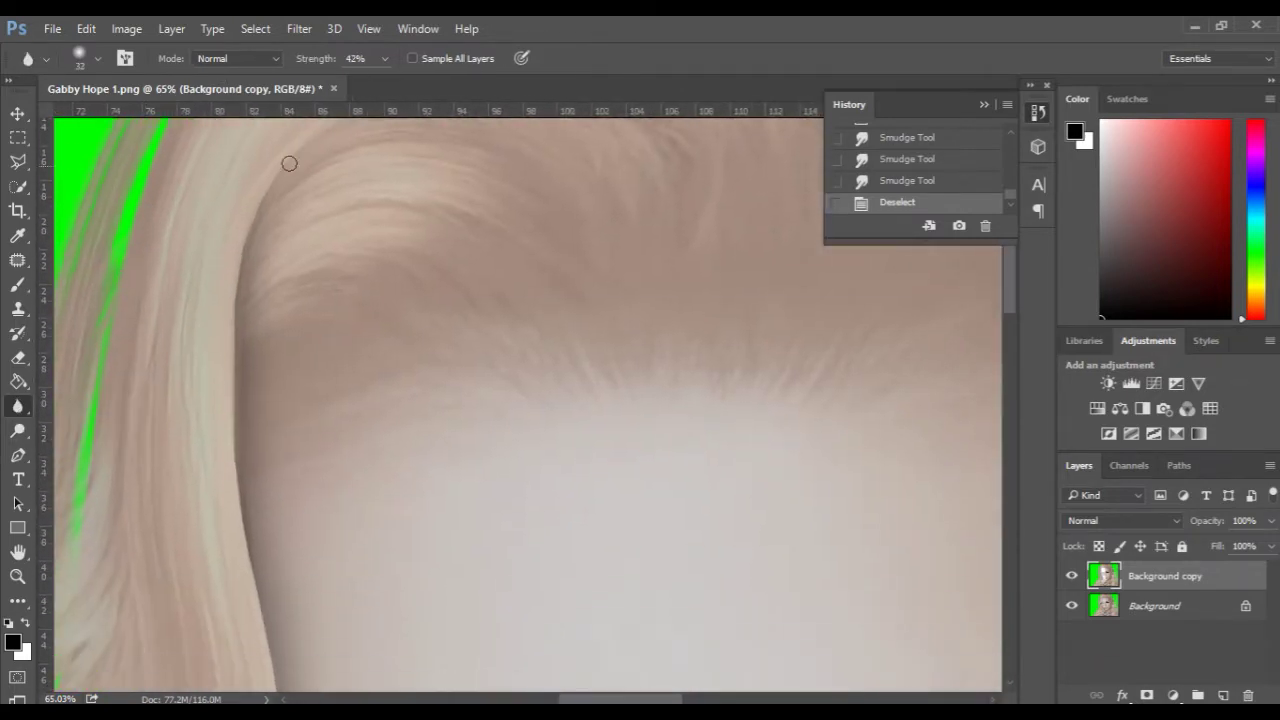
drag(273, 690, 248, 289)
key(space)
drag(248, 491, 240, 106)
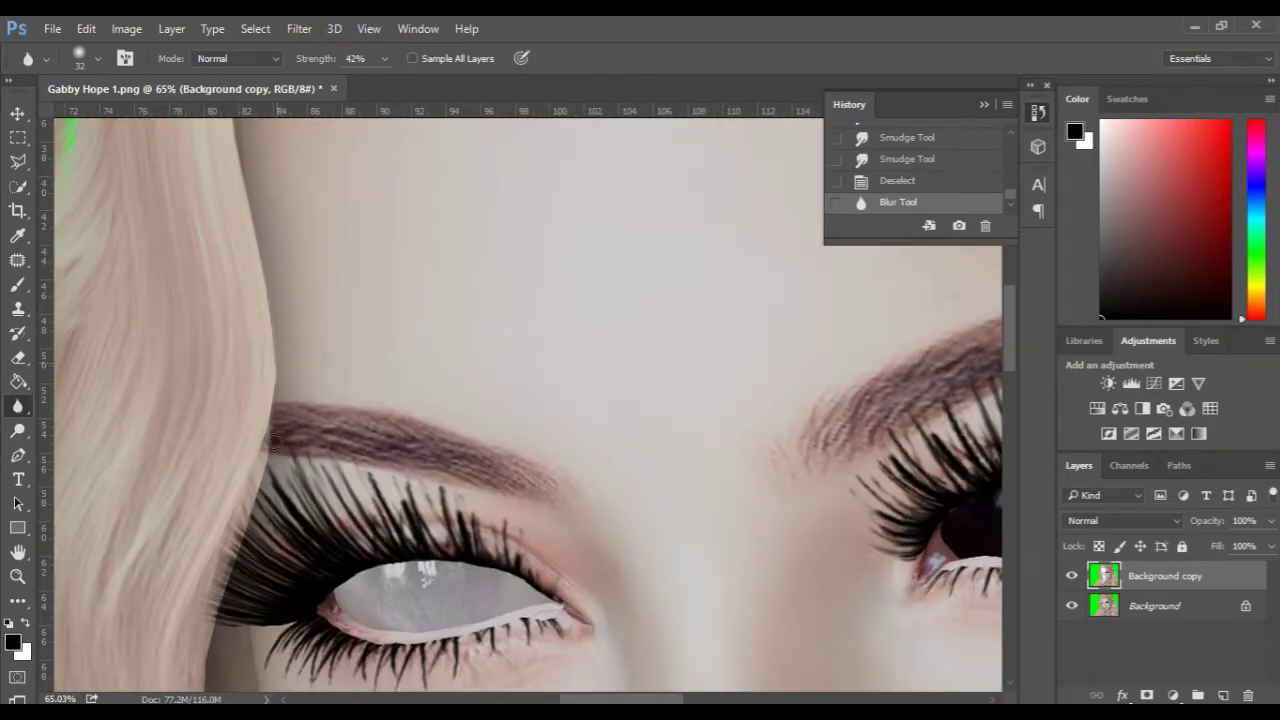
drag(210, 676, 223, 610)
- Continue blurring the hair edge down the cheek to the shadowed gap beside the mouth
key(space)
drag(234, 551, 232, 191)
drag(205, 329, 261, 515)
key(space)
drag(220, 457, 115, 255)
drag(165, 337, 270, 474)
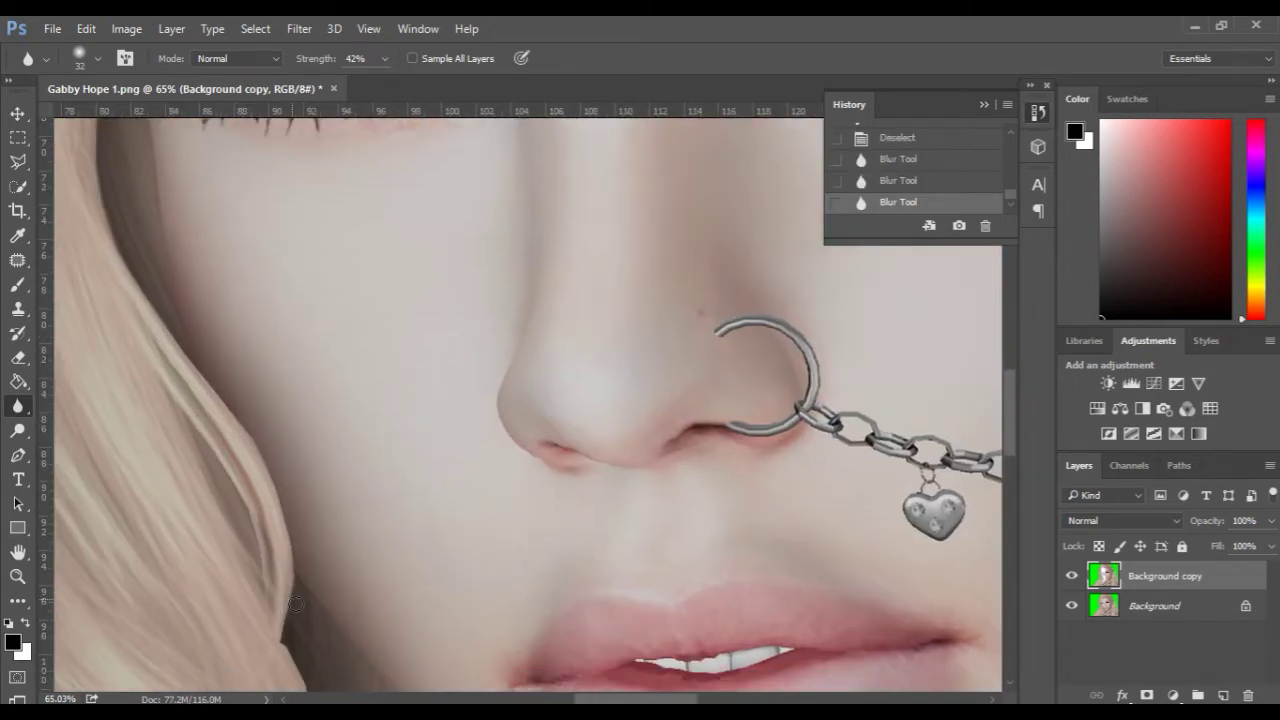
drag(246, 431, 289, 590)
key(space)
drag(289, 605, 238, 294)
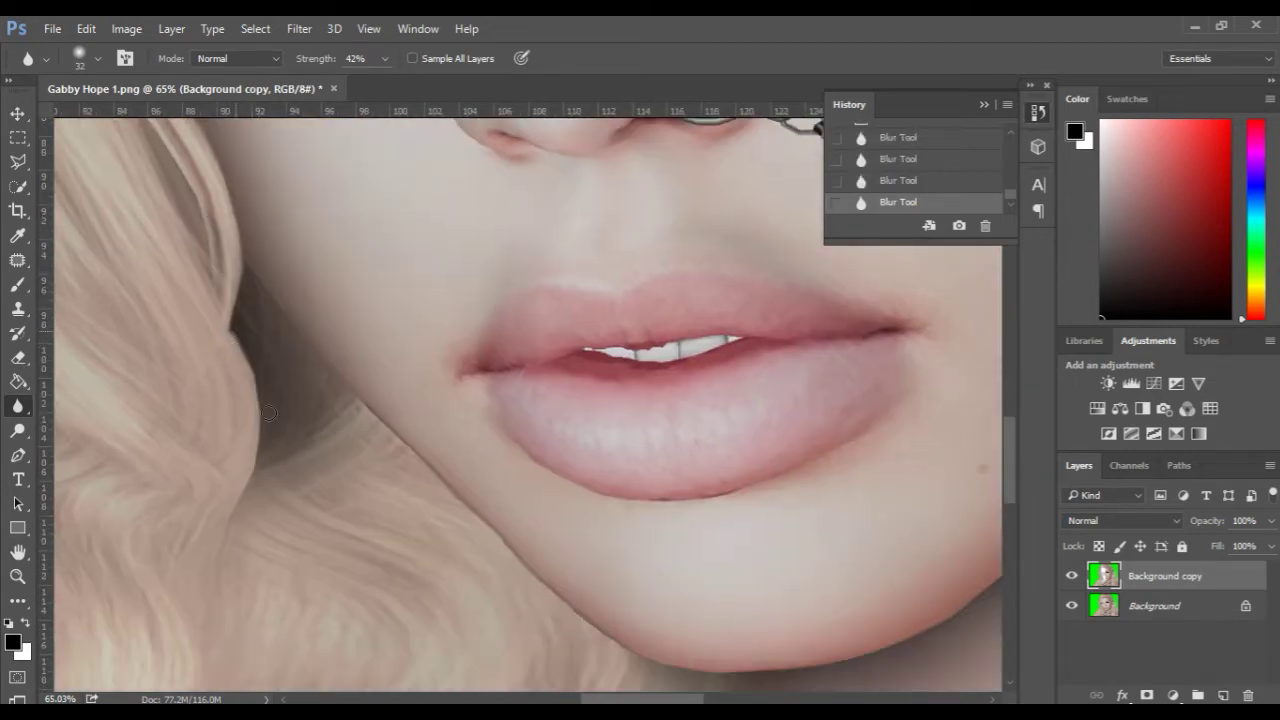
- Lower the opacity of the shadowed background copy and merge it down into the background
scroll(252, 418, down, 2)
scroll(270, 458, down, 4)
scroll(570, 436, up, 2)
key(space)
scroll(652, 432, down, 1)
drag(654, 431, 534, 449)
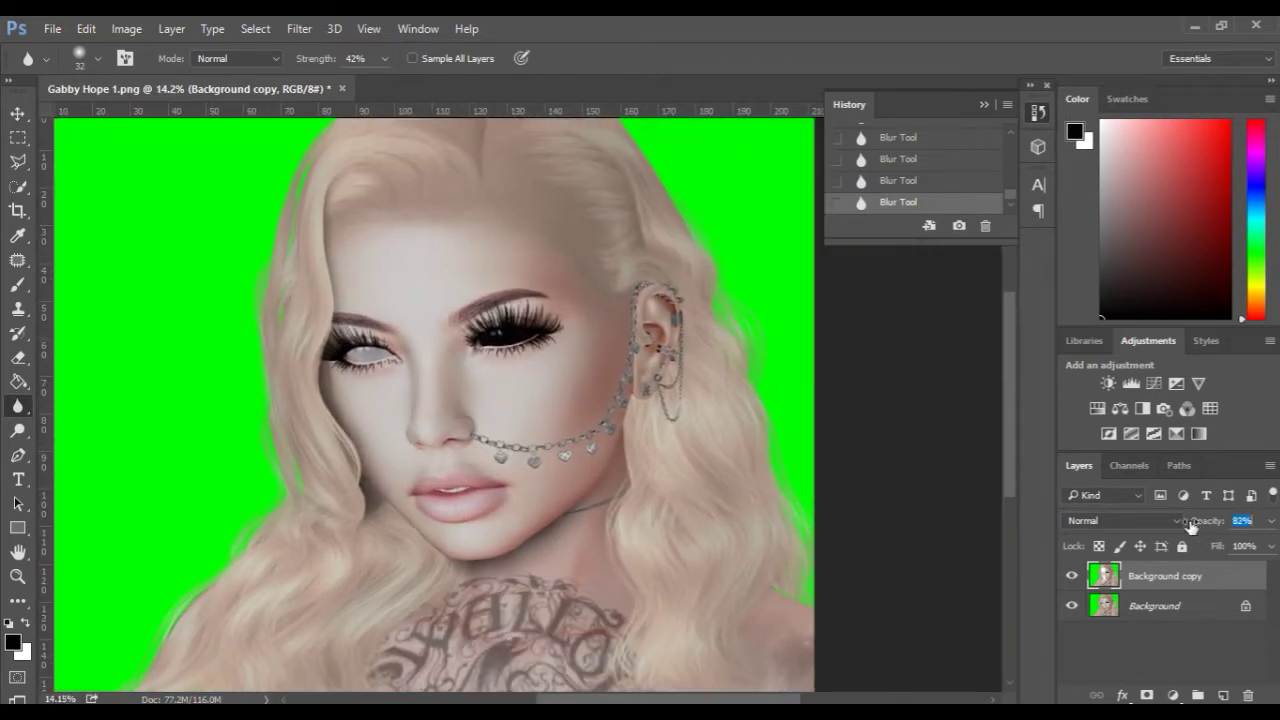
drag(1195, 527, 1124, 528)
key(ctrl+e)
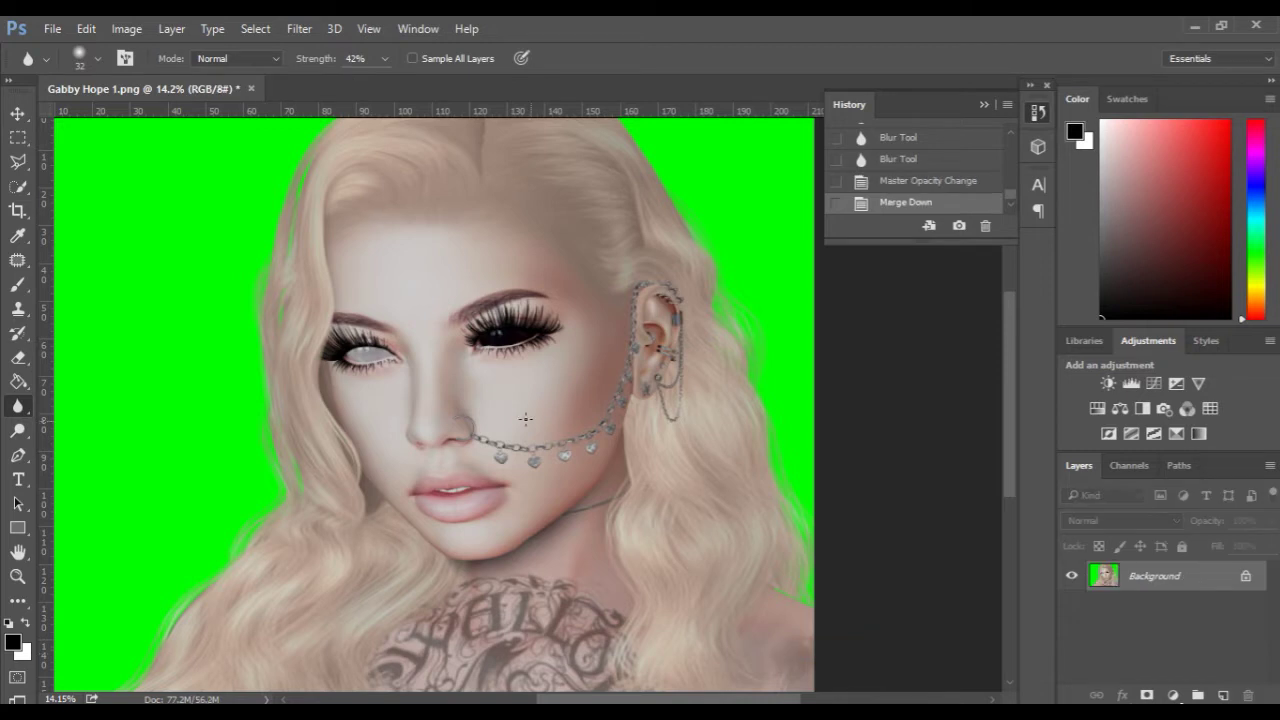
- Try to patch the uneven skin on the ear's front edge beside the hanging chain
scroll(454, 389, up, 10)
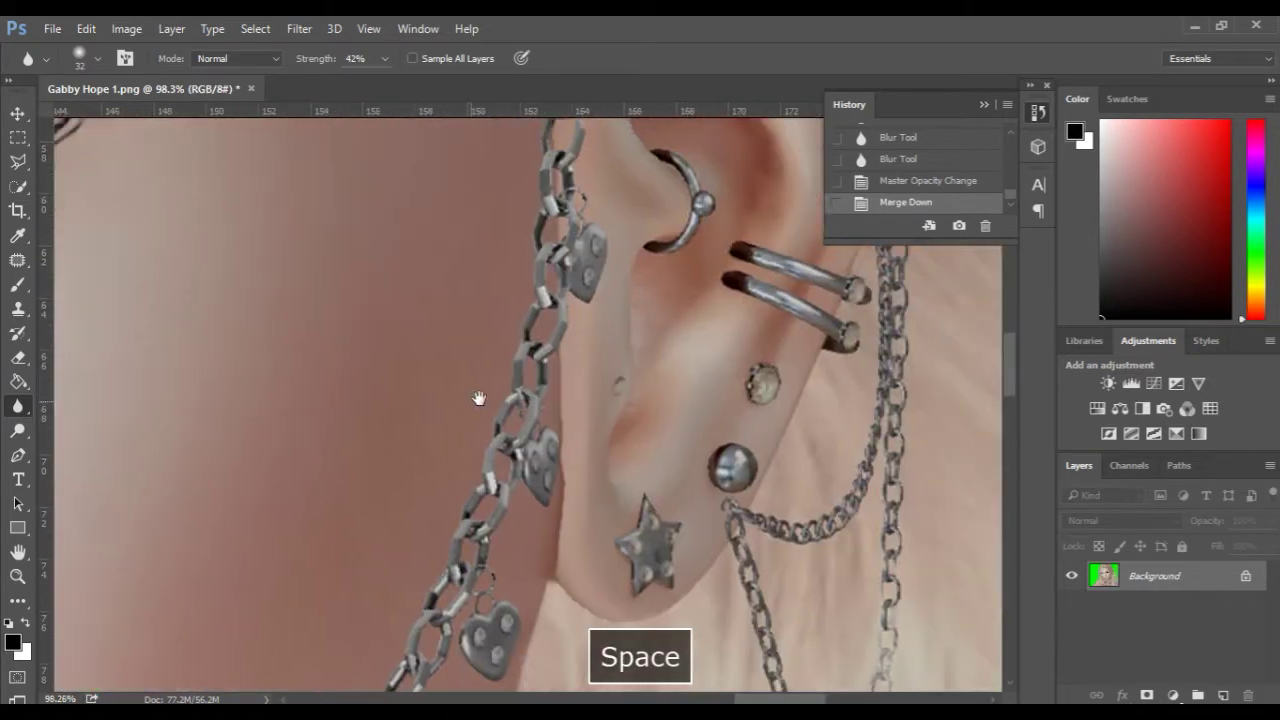
drag(479, 399, 419, 390)
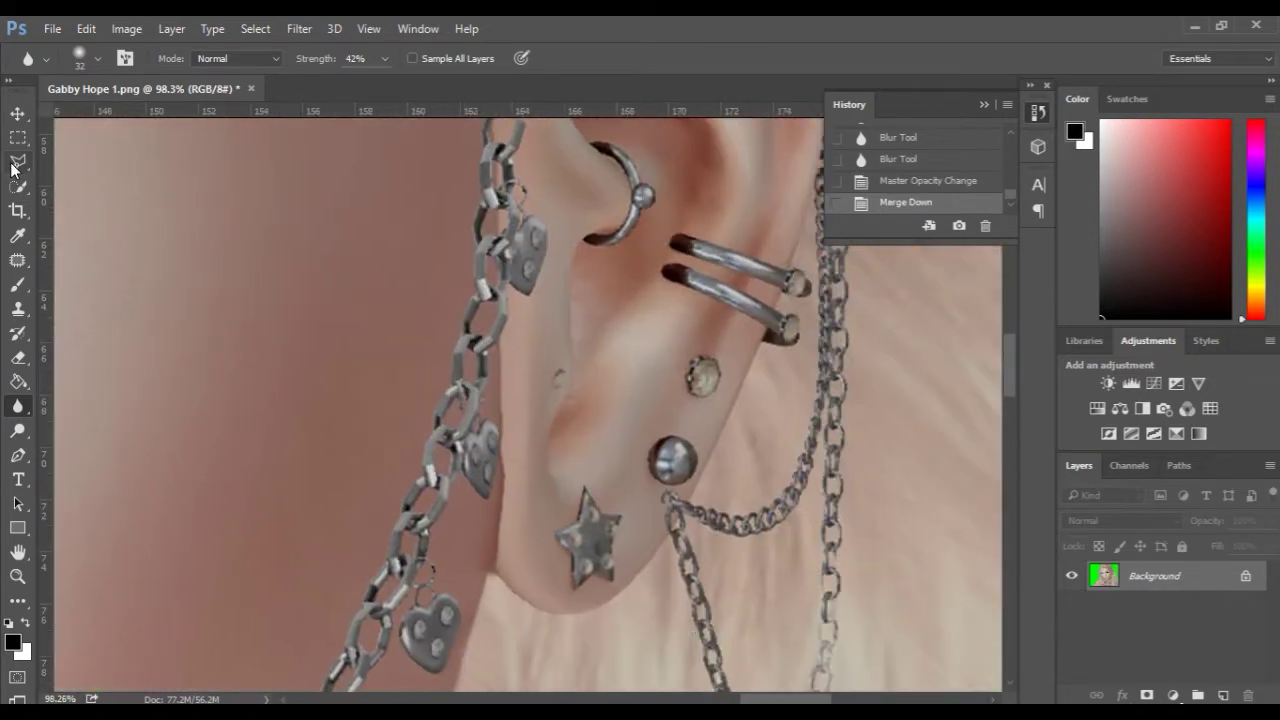
key(j)
drag(494, 421, 496, 420)
drag(502, 383, 347, 380)
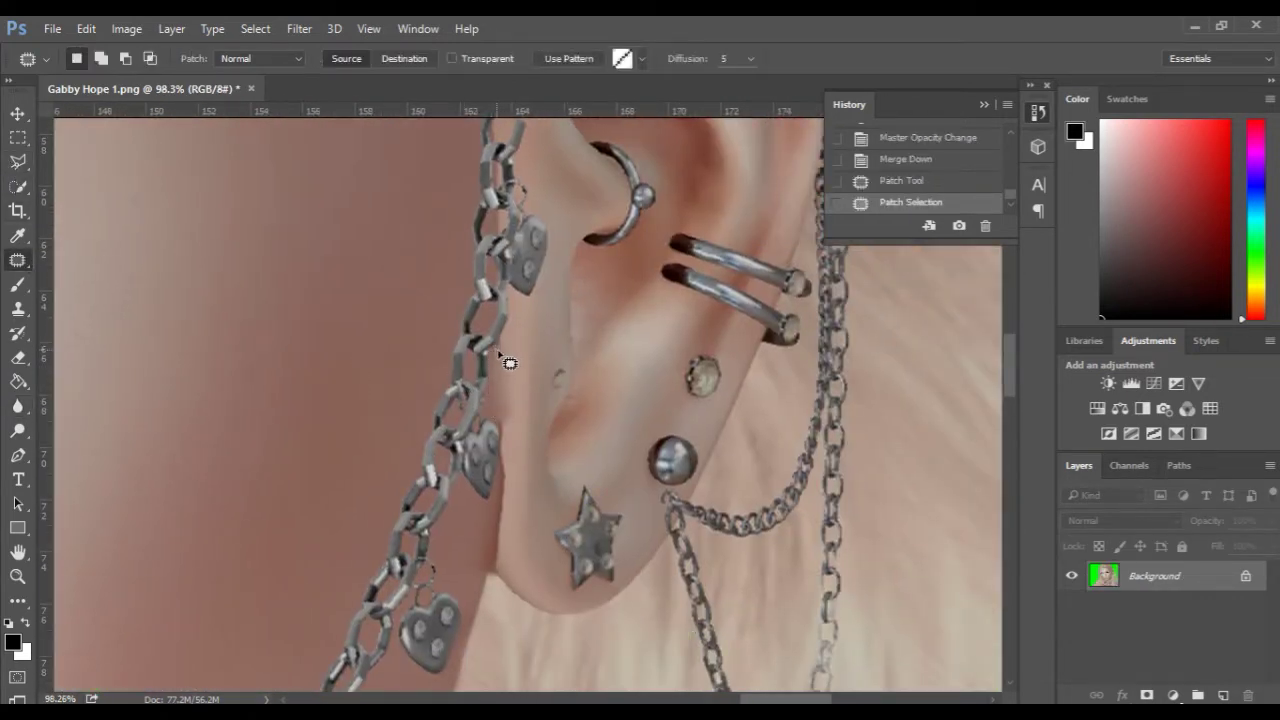
key(ctrl+d)
- Retouch the ear's front edge above the heart charm with the Clone Stamp at 54% opacity and sampled skin tones brushed at 27%
key(s)
scroll(520, 532, up, 4)
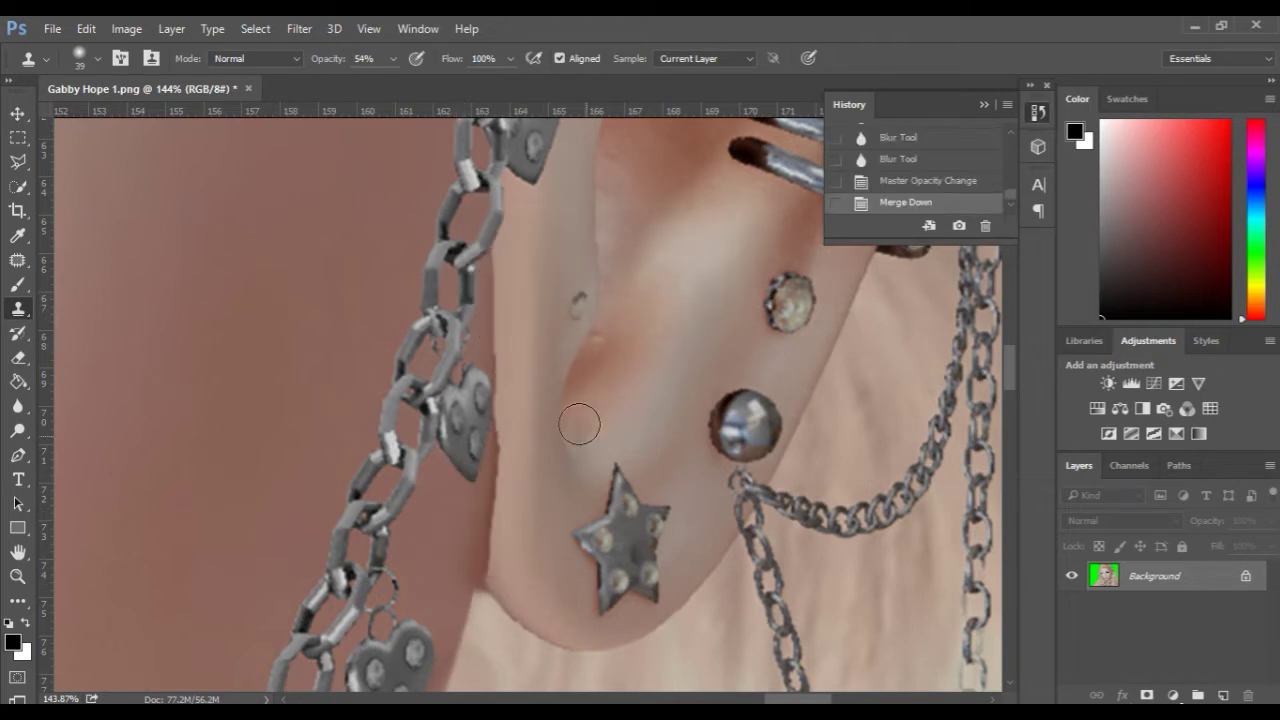
scroll(540, 400, up, 3)
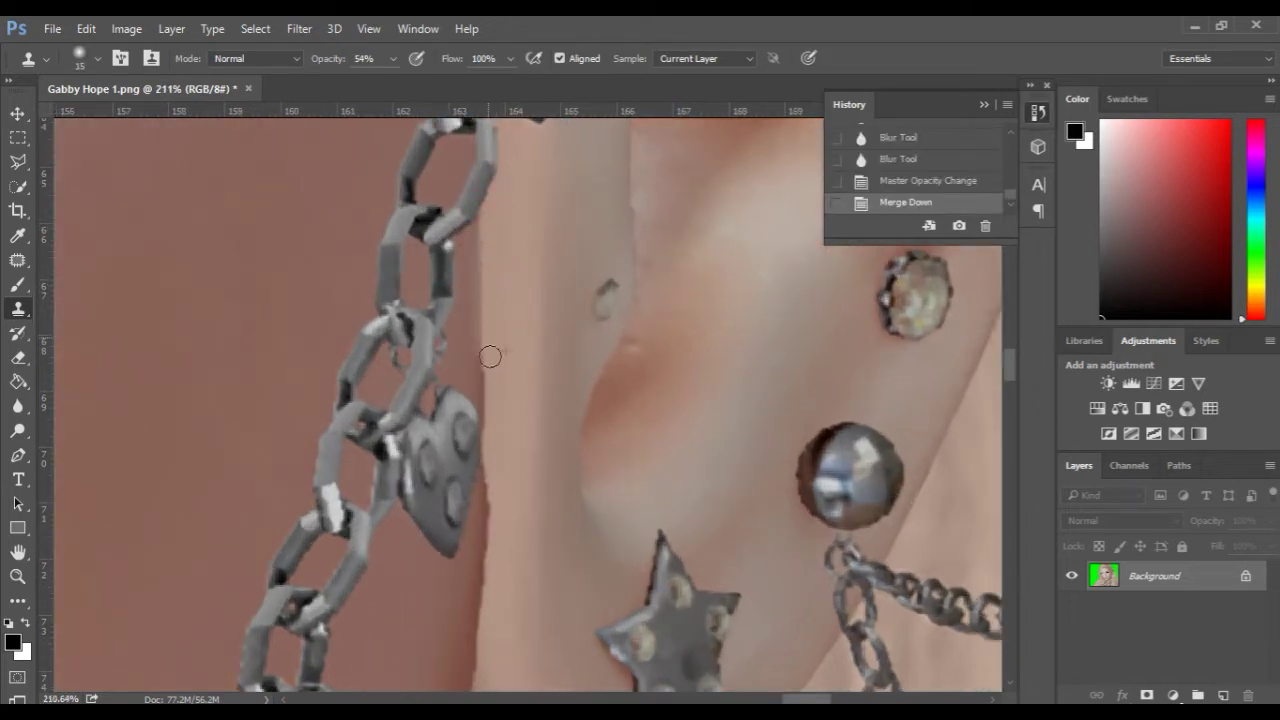
key(b)
alt+click(450, 329)
drag(386, 267, 80, 266)
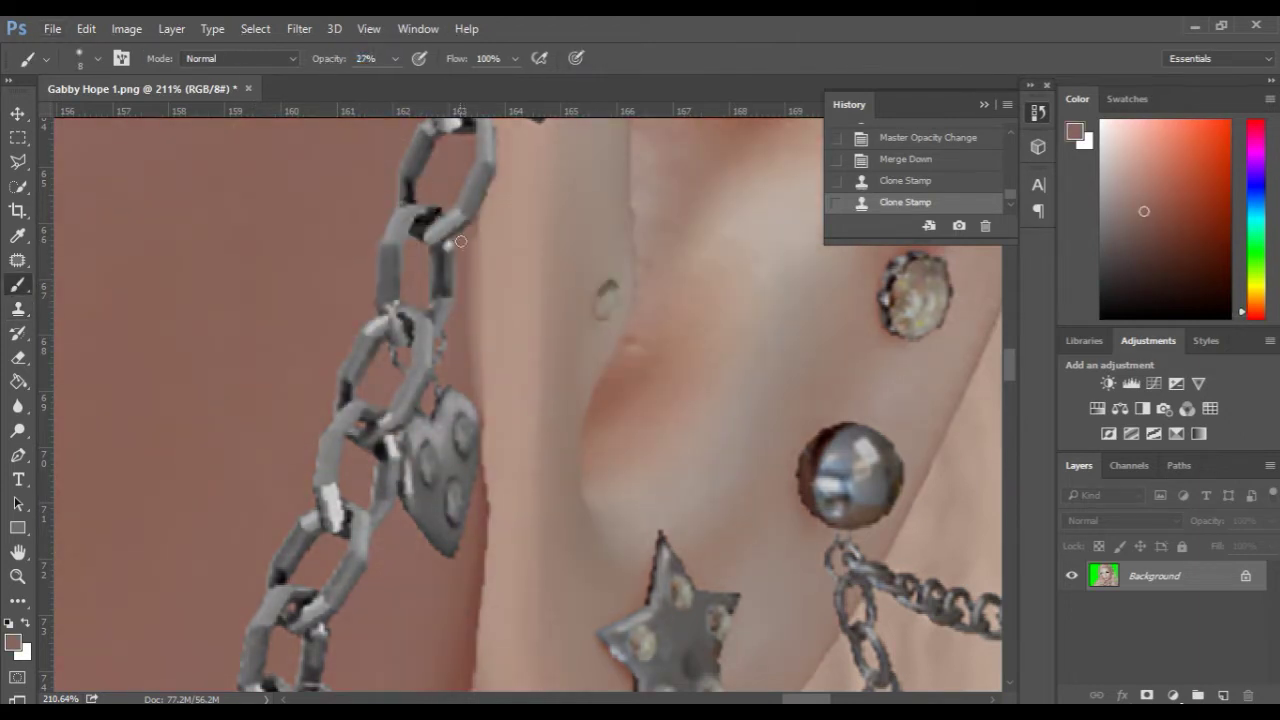
click(469, 331)
alt+click(484, 292)
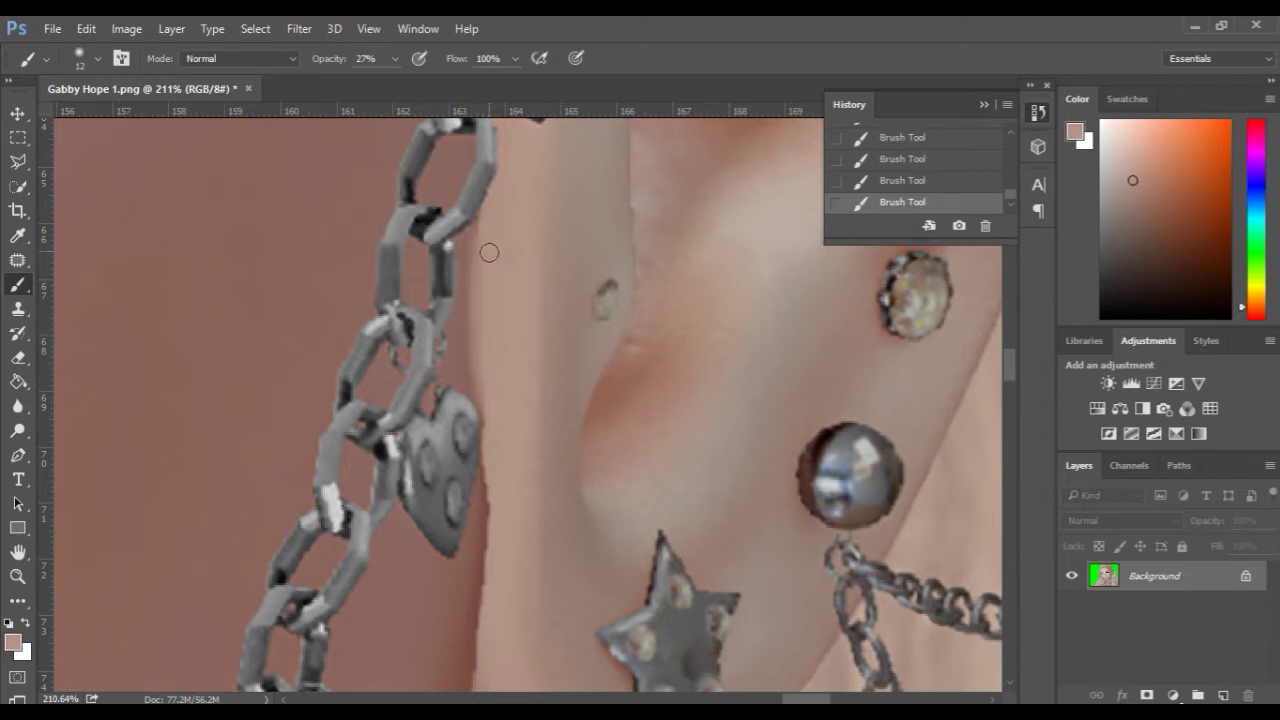
- Paint the jagged ear edge beside and below the heart charm with sampled ear and cheek tones, using a 12 px brush at 27% opacity
scroll(489, 253, down, 3)
scroll(489, 466, up, 4)
alt+click(492, 464)
drag(493, 448, 496, 504)
alt+click(466, 654)
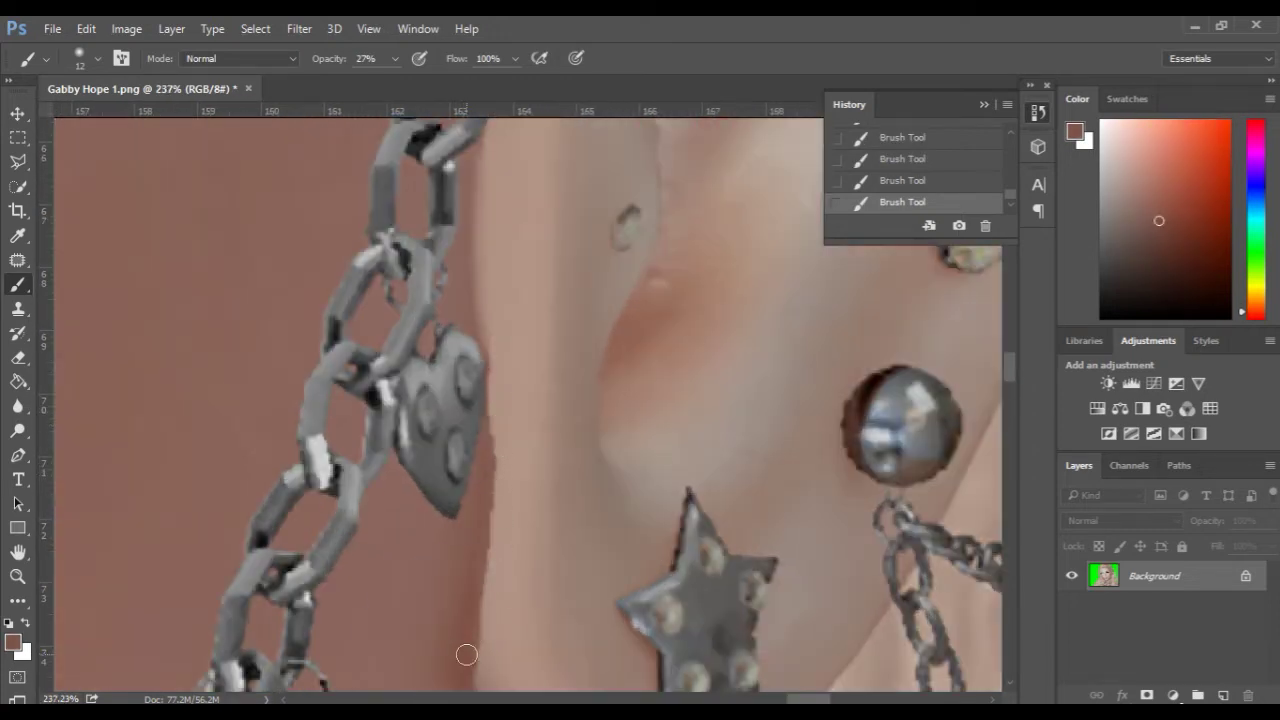
alt+click(500, 418)
alt+click(466, 563)
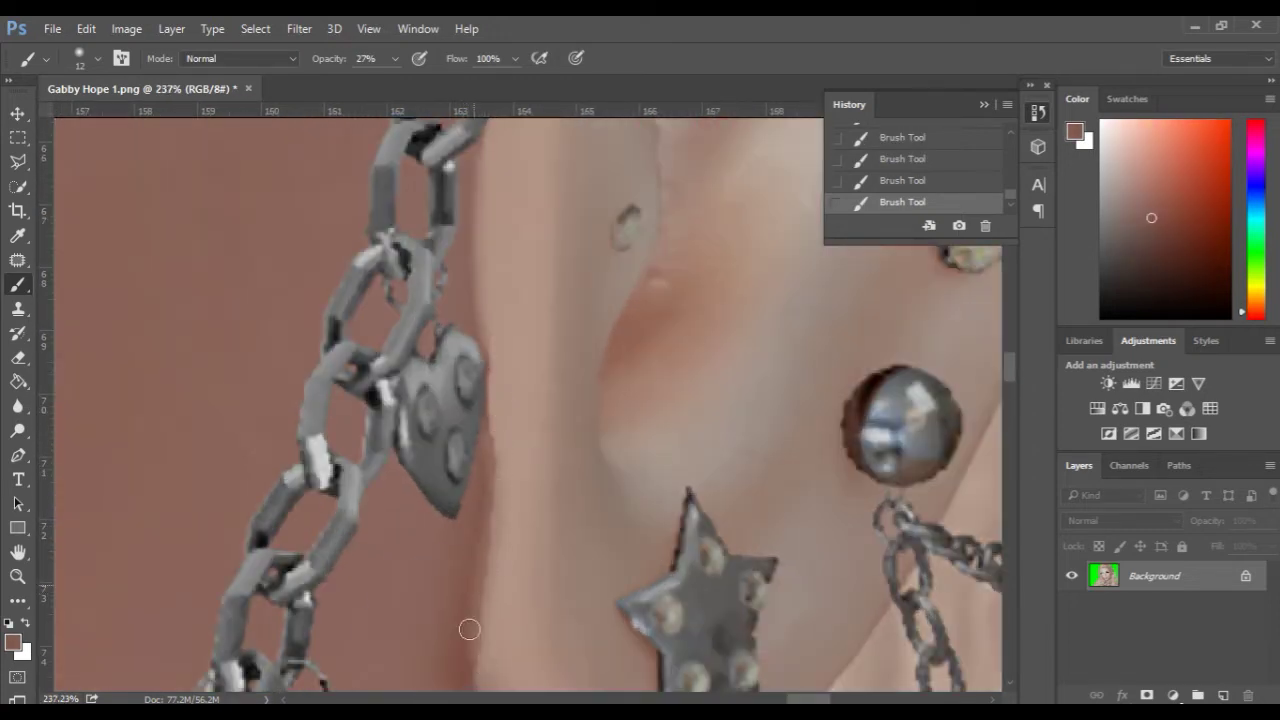
drag(494, 438, 494, 481)
- Clean the lower earlobe edge with the Clone Stamp and smooth it with the Smudge tool at 55% strength
scroll(486, 493, down, 8)
scroll(480, 535, up, 5)
key(s)
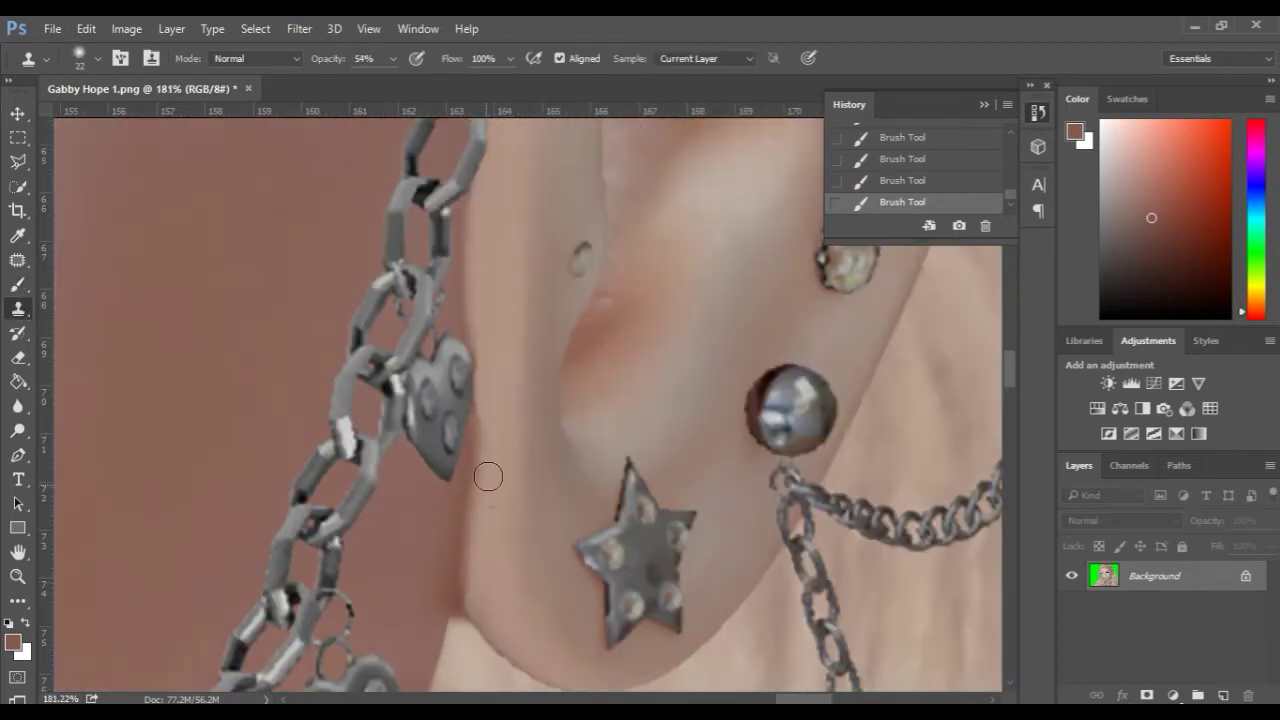
mouse_move(17, 405)
mouse_down()
mouse_move(61, 411)
mouse_move(90, 446)
mouse_up()
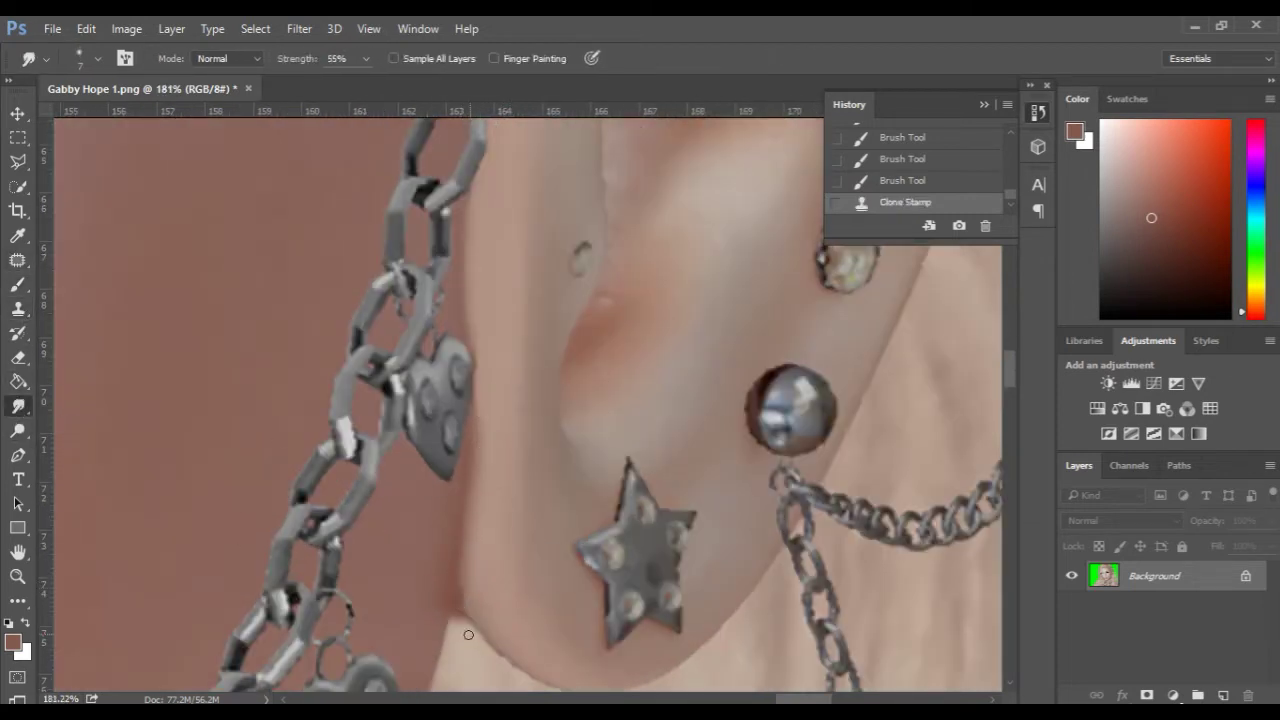
scroll(458, 600, down, 20)
drag(430, 480, 580, 325)
scroll(579, 325, down, 2)
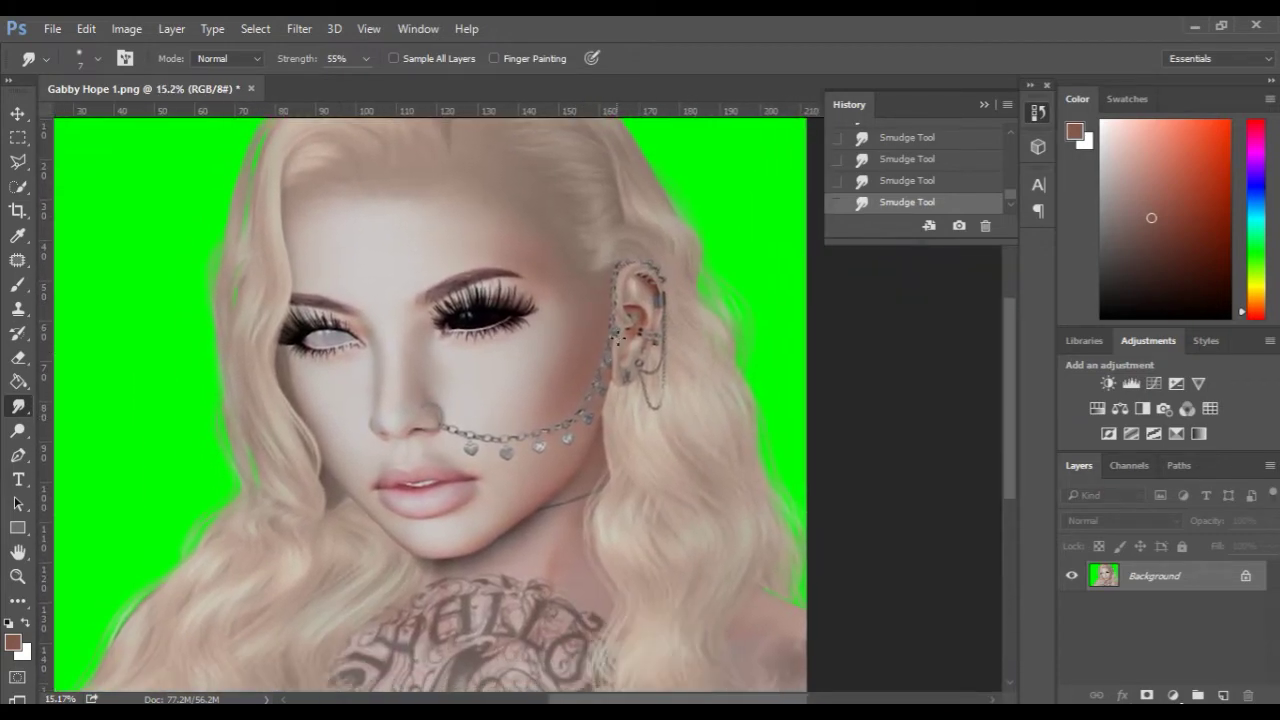
- Add a Curves adjustment layer and remove the green backdrop from the portrait layer with the Background Eraser at 100% tolerance
click(1154, 383)
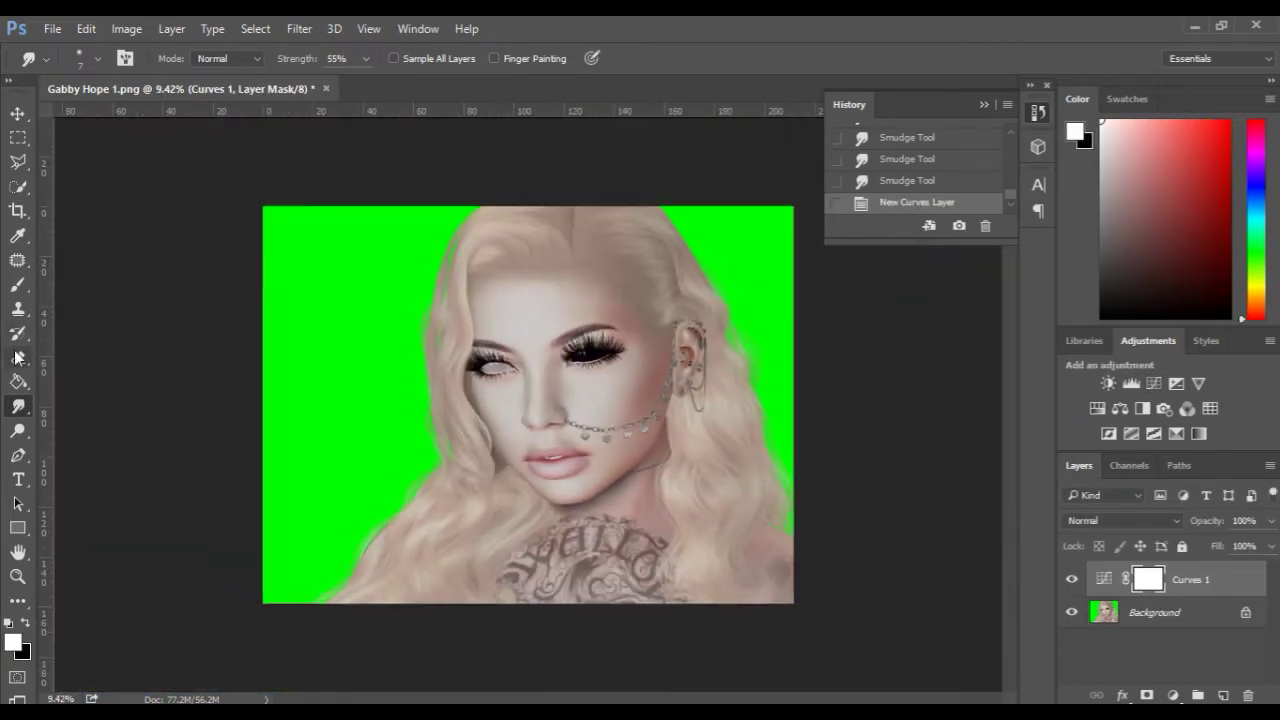
click(17, 357)
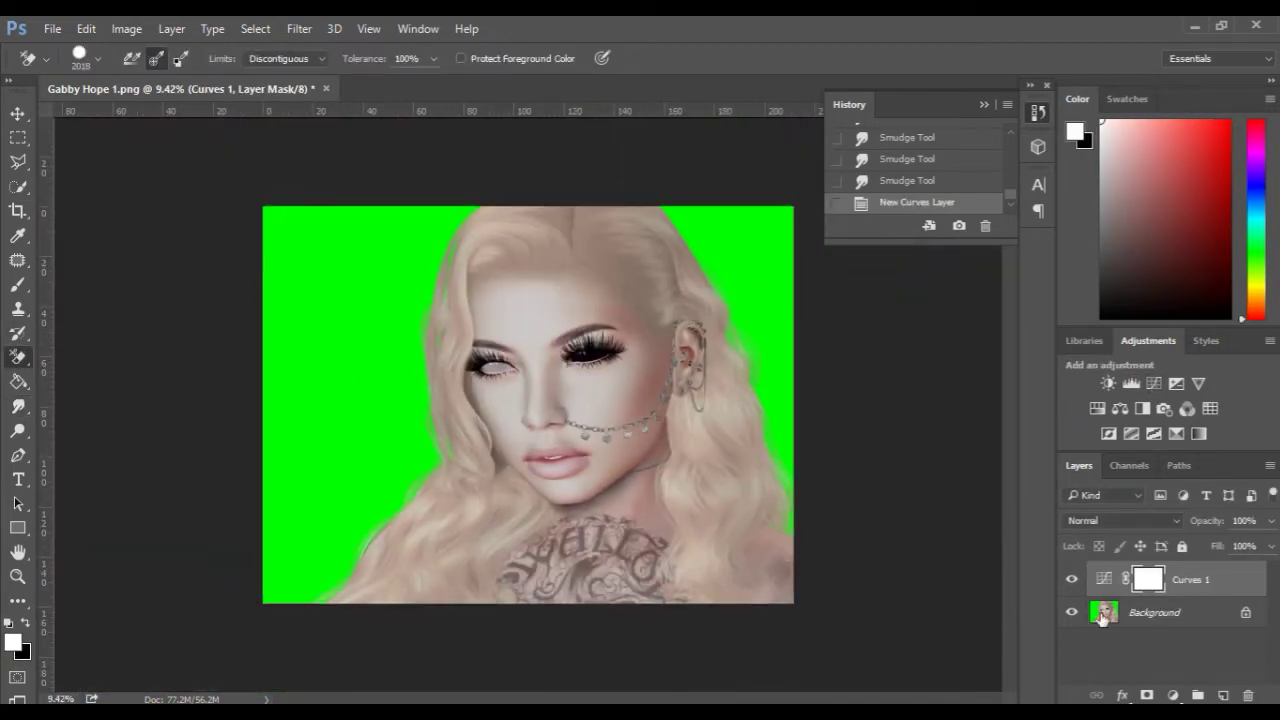
click(1155, 612)
mouse_move(300, 366)
mouse_down()
mouse_move(320, 363)
mouse_move(290, 565)
mouse_move(371, 214)
mouse_move(757, 314)
mouse_move(557, 129)
mouse_up()
- Add a new layer beneath the cut-out portrait and fill it with black
click(1223, 695)
drag(1190, 612, 1190, 655)
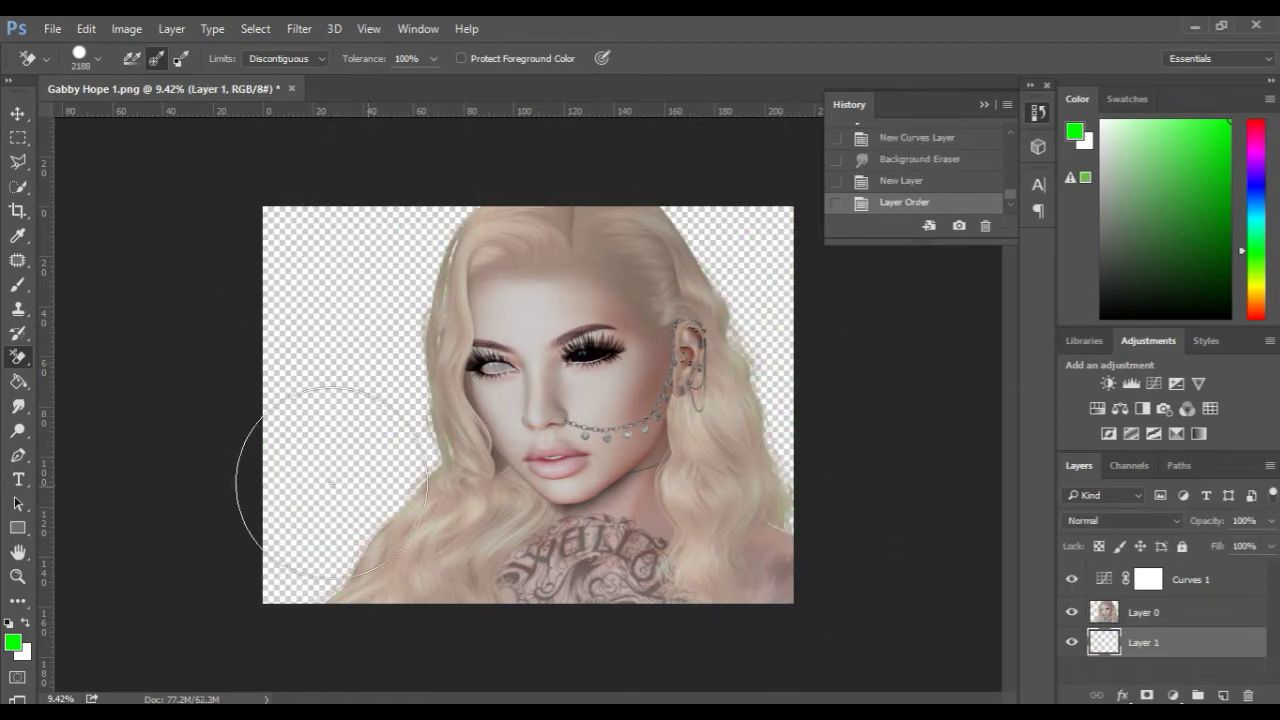
click(17, 382)
click(8, 623)
click(474, 480)
- Add a new layer above the portrait, clip it to the portrait layer, and set its blend mode to Hue
scroll(474, 480, up, 3)
drag(474, 480, 466, 370)
key(ctrl+shift+alt+n)
key(ctrl+bracketright)
right_click(1160, 612)
click(940, 348)
click(1123, 520)
click(1100, 480)
- Paint sampled hair tones over the green fringing along the hair edge beside the white eye on the Hue layer
key(b)
alt+click(491, 313)
key(0)
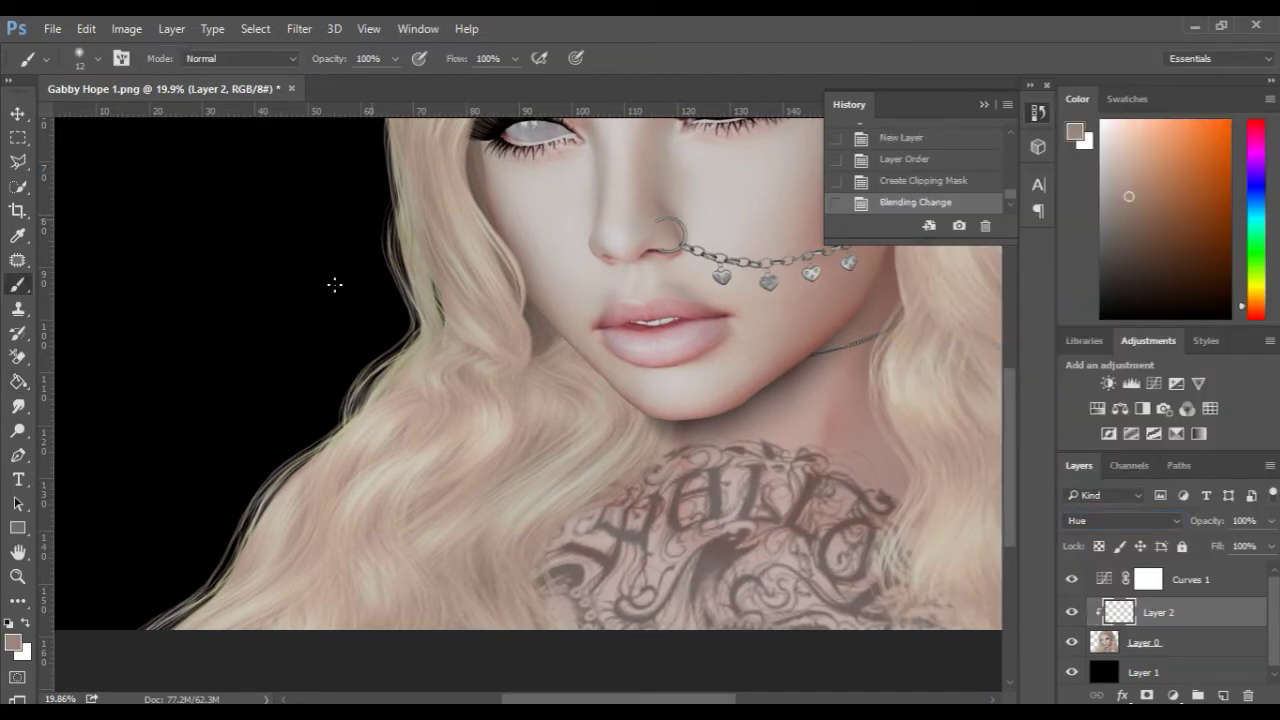
mouse_move(163, 637)
mouse_down()
mouse_move(405, 180)
mouse_move(404, 476)
mouse_up()
alt+click(423, 266)
drag(423, 266, 430, 130)
mouse_move(425, 111)
mouse_down()
mouse_move(409, 186)
mouse_move(410, 111)
mouse_up()
drag(430, 145, 390, 332)
mouse_move(390, 335)
mouse_down()
mouse_move(462, 267)
mouse_move(378, 405)
mouse_up()
alt+click(426, 280)
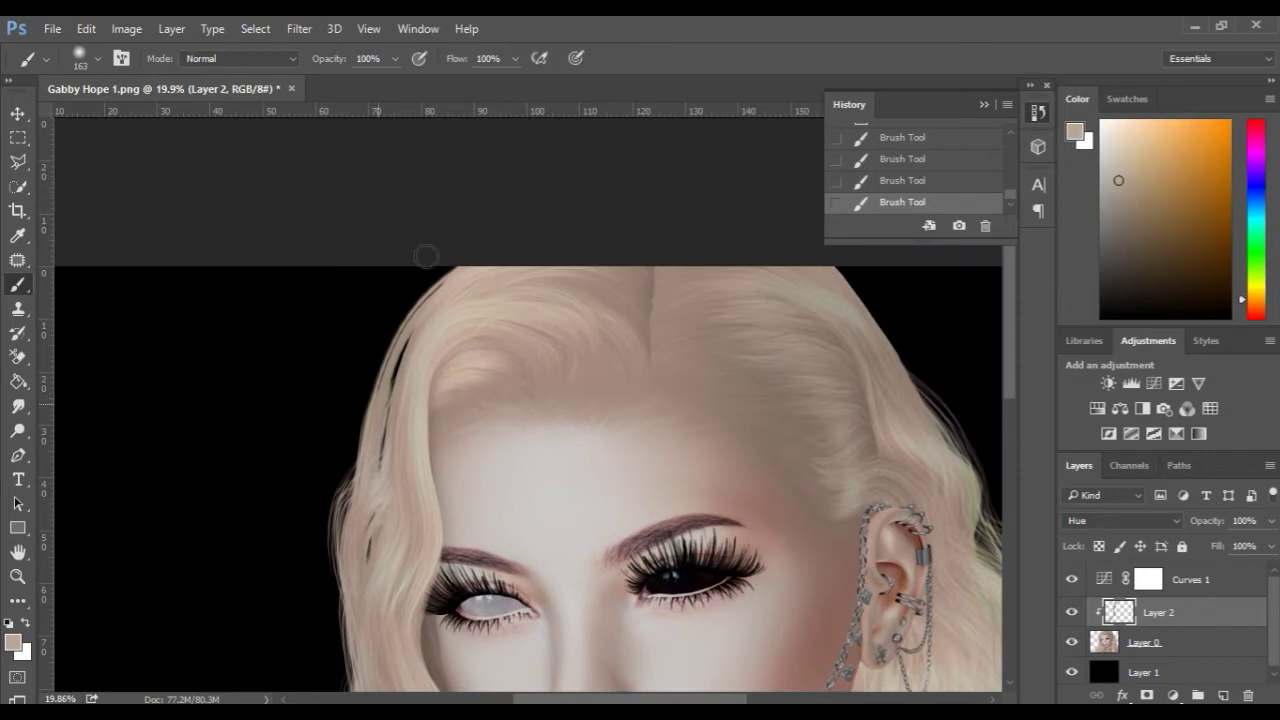
drag(408, 337, 412, 125)
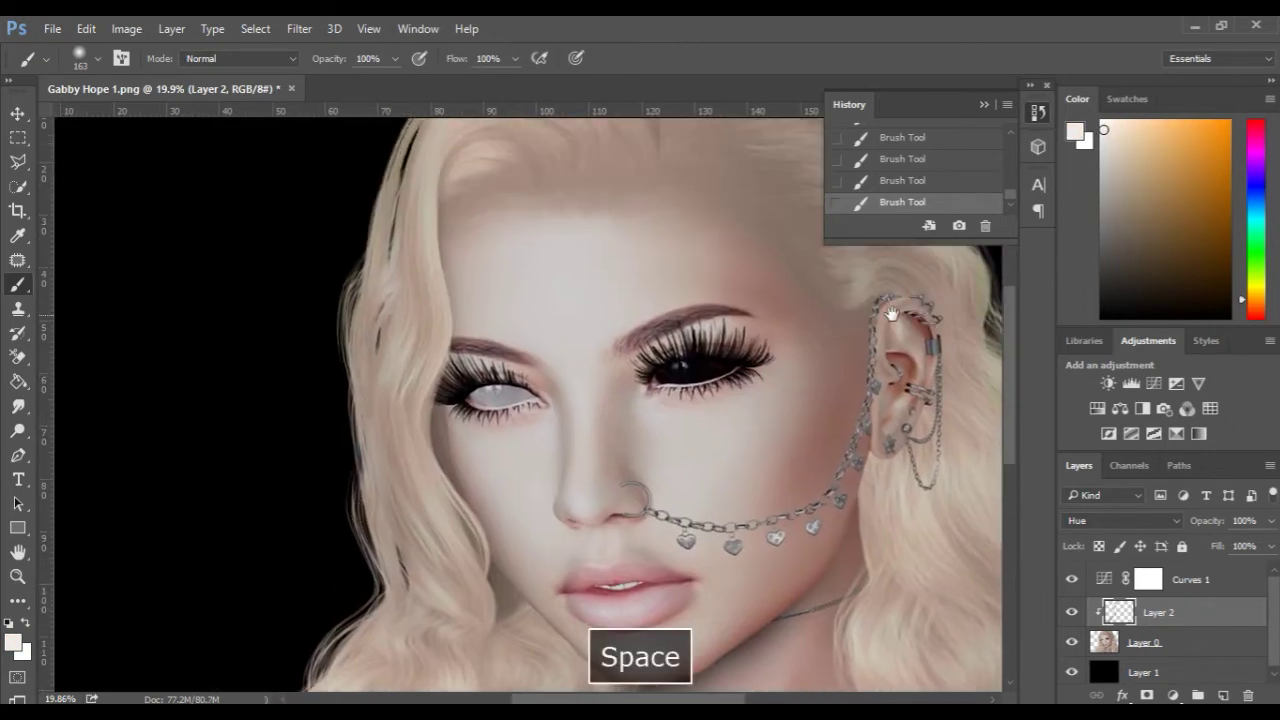
- Paint over the green fringing in the hair behind the ear with a larger brush on the Hue layer
drag(892, 313, 415, 468)
mouse_move(577, 600)
mouse_down()
mouse_move(483, 378)
mouse_move(484, 405)
mouse_up()
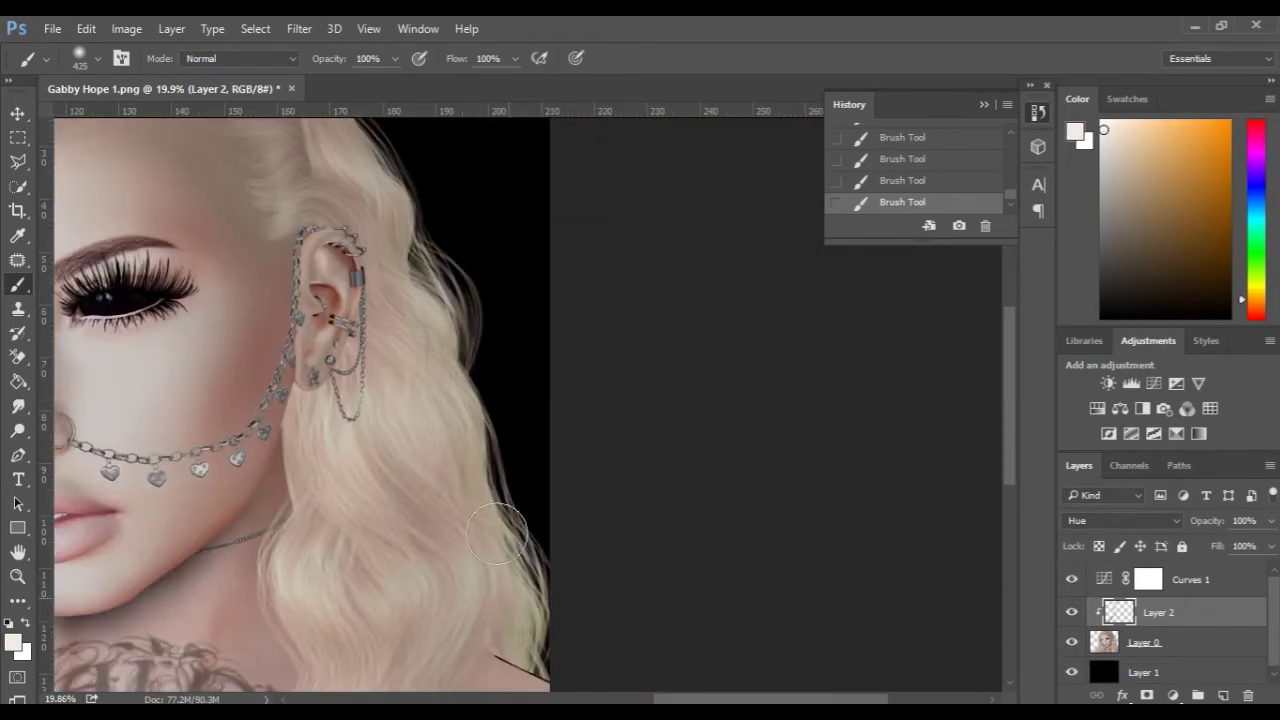
drag(412, 264, 434, 420)
drag(626, 626, 583, 264)
- Select the shoulder edge with the Polygonal Lasso and smudge skin over its black gap on Layer 0 at 55% strength
scroll(531, 549, up, 6)
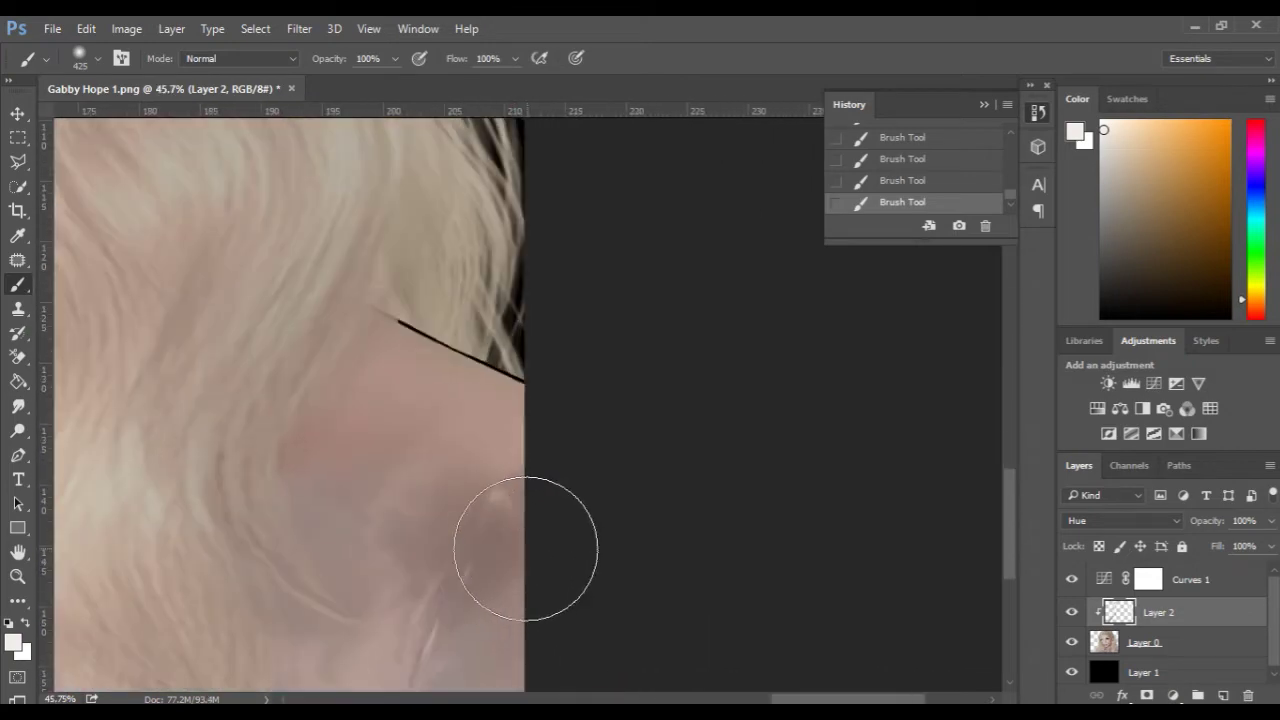
click(17, 162)
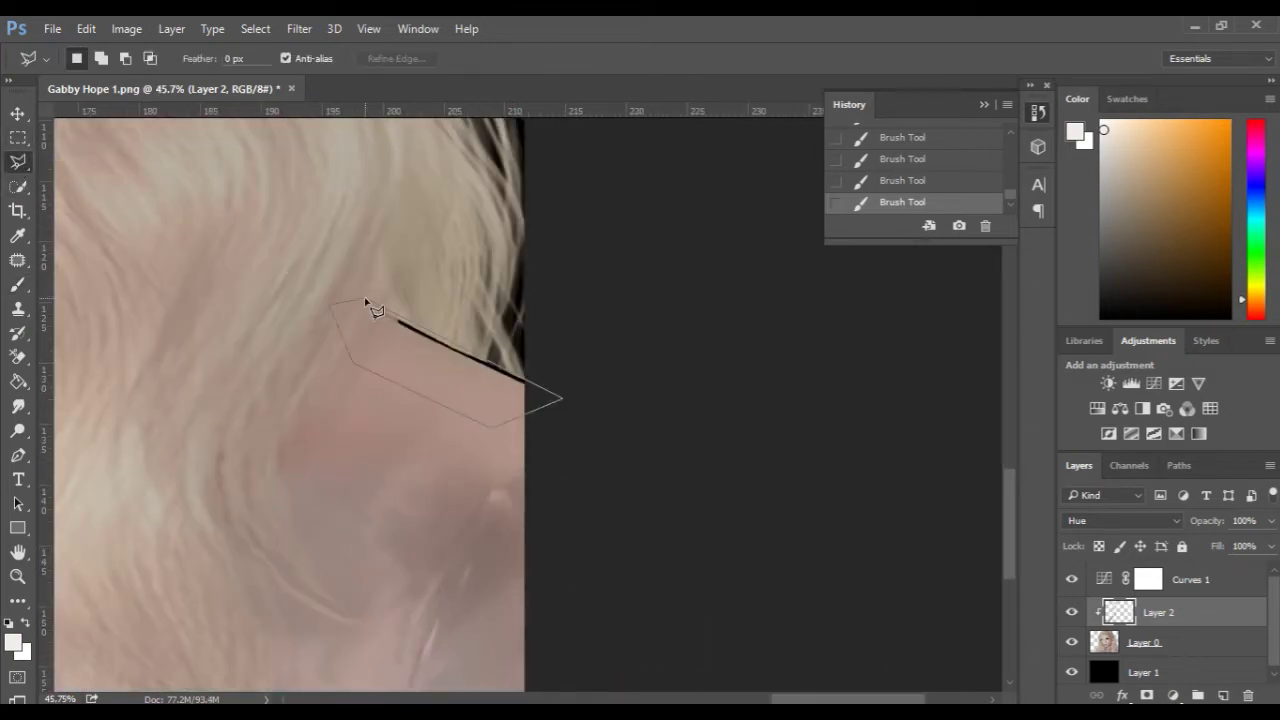
click(18, 408)
drag(491, 400, 508, 406)
mouse_move(508, 400)
mouse_down()
mouse_move(532, 375)
mouse_move(505, 374)
mouse_up()
click(1144, 642)
drag(500, 378, 465, 360)
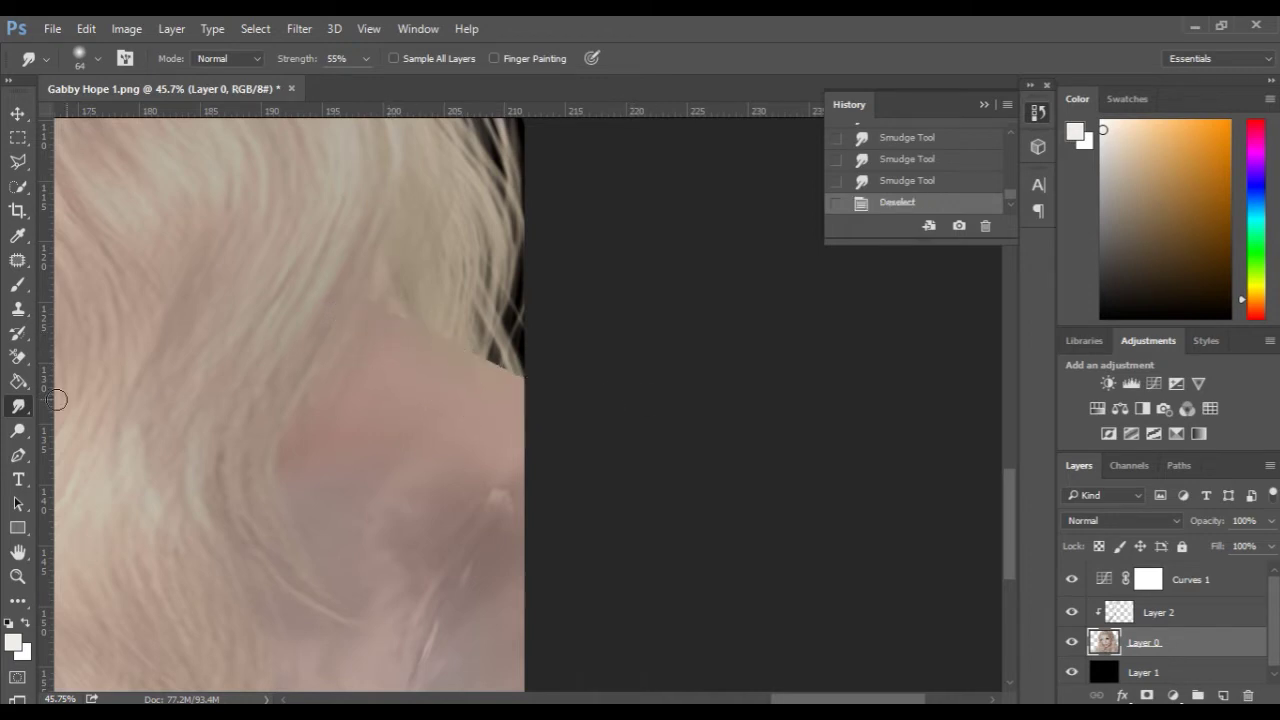
- Blur the shoulder edge at 42% strength and clone away the light streaks on the shoulder at 54% opacity
key(shift+r)
drag(465, 354, 395, 311)
scroll(492, 512, up, 1)
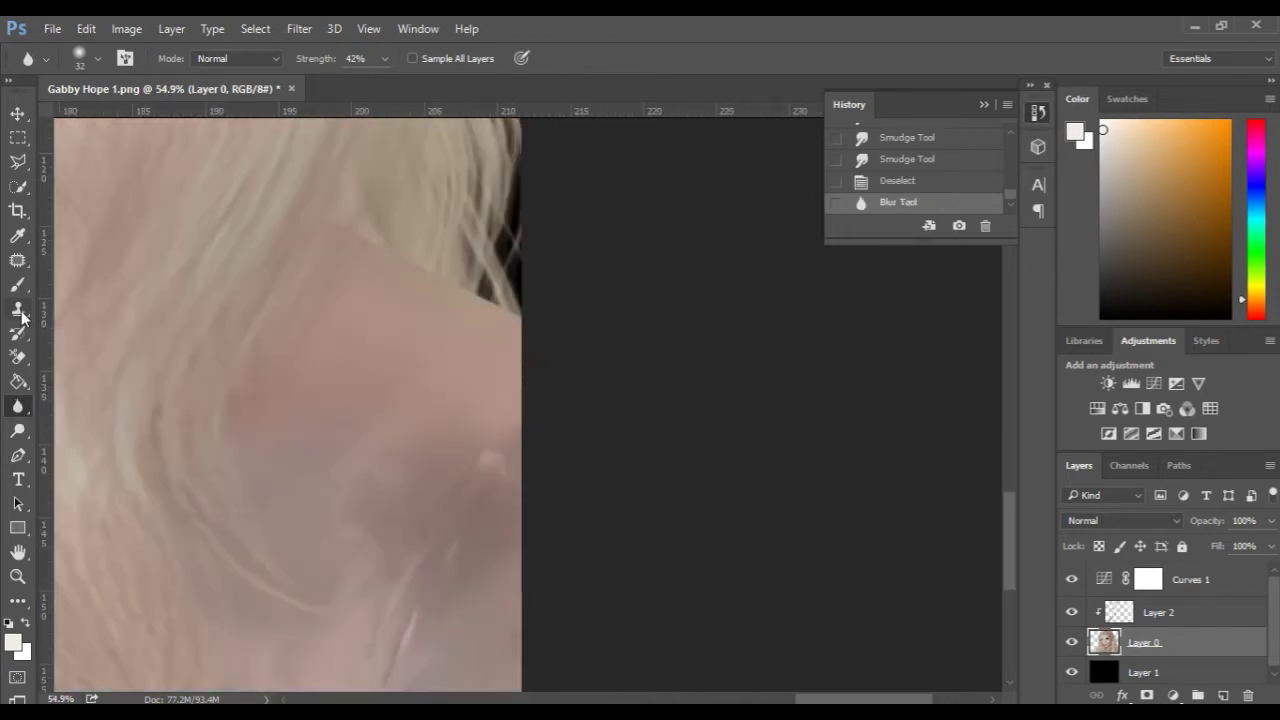
key(s)
drag(404, 668, 409, 640)
drag(415, 614, 408, 646)
- Crop the image at a 4:3 ratio, tightening the frame around the face and hair
scroll(337, 506, down, 10)
scroll(600, 435, up, 3)
key(space)
drag(625, 415, 590, 487)
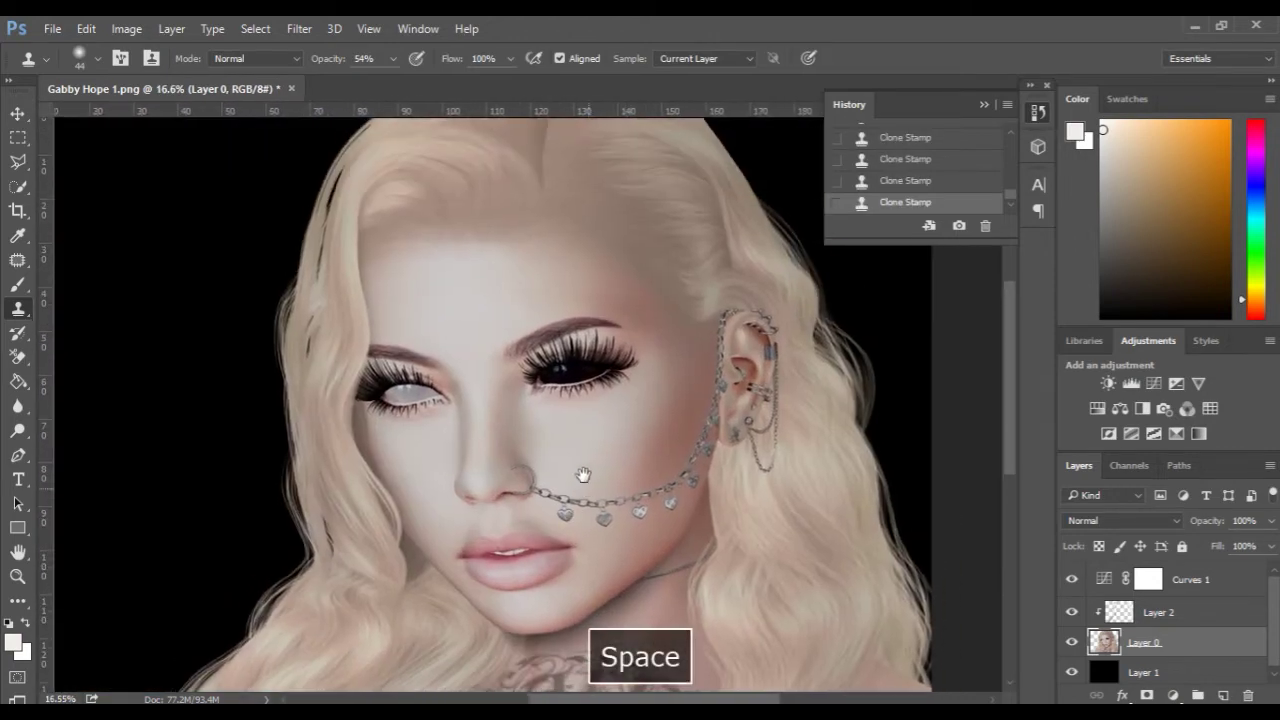
scroll(590, 487, up, 2)
scroll(576, 494, down, 1)
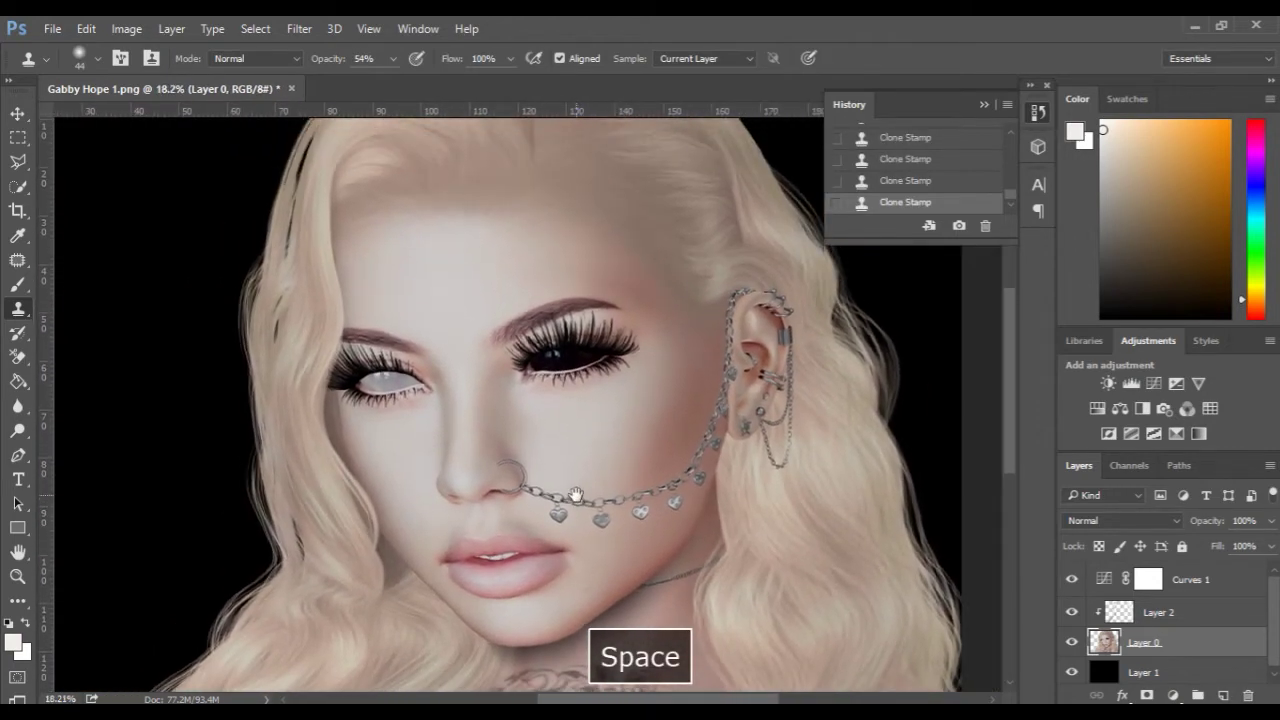
scroll(576, 494, down, 4)
click(18, 211)
drag(531, 665, 533, 636)
drag(562, 461, 545, 461)
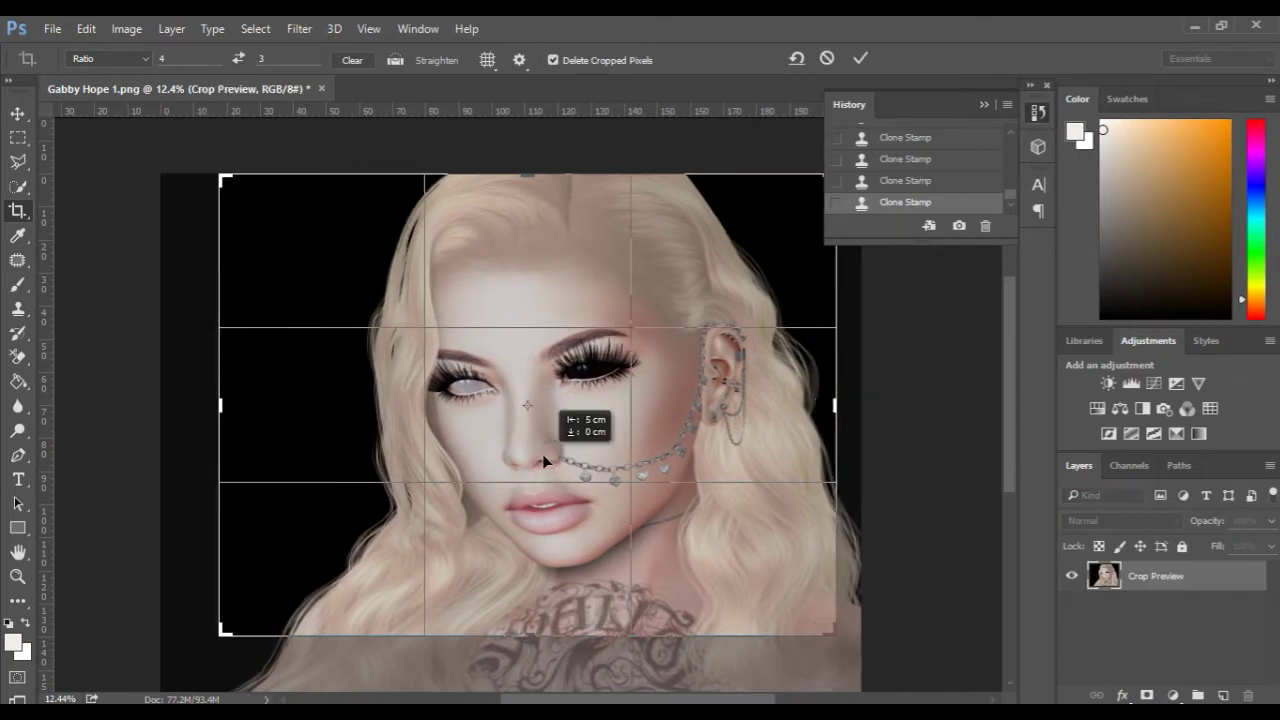
scroll(594, 513, up, 2)
scroll(594, 513, down, 2)
key(Return)
- Merge the Hue layer down into the portrait layer and apply the Image Size settings
click(1162, 618)
key(ctrl+e)
key(ctrl+alt+i)
key(Return)
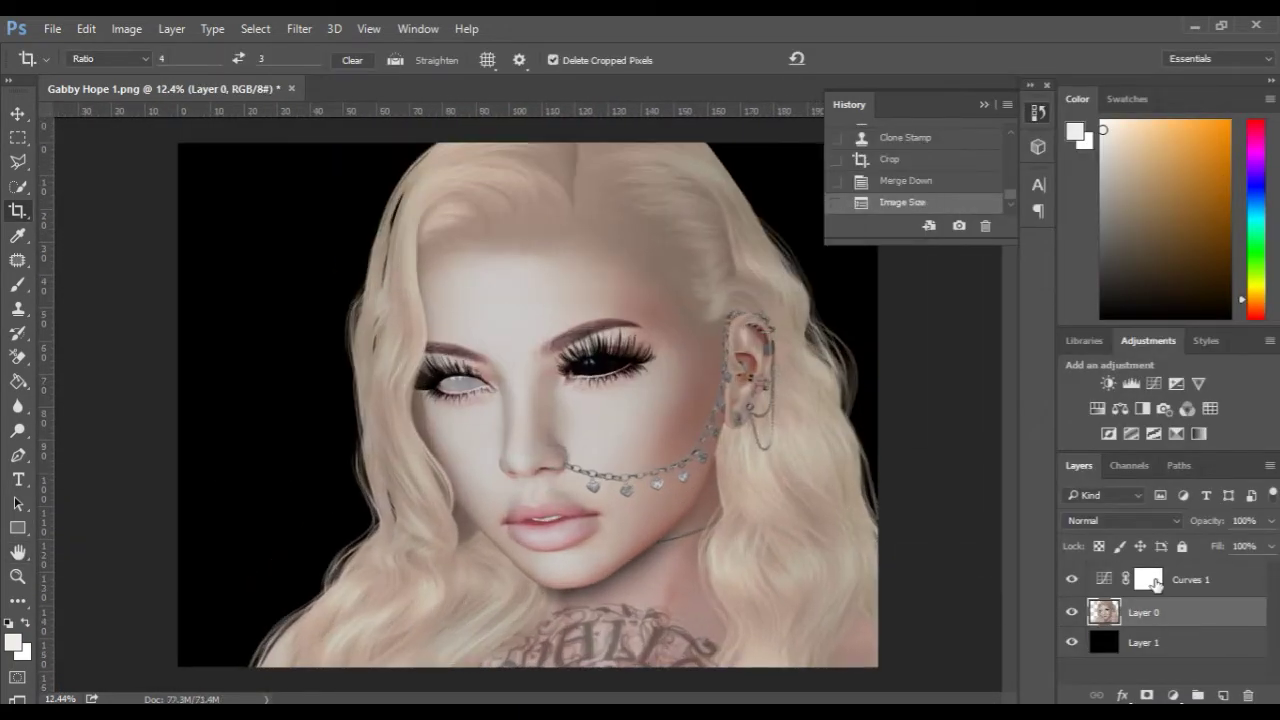
- Pull the Curves 1 curve down to darken the portrait and invert its layer mask to black
click(1152, 583)
drag(210, 359, 205, 403)
key(ctrl+i)
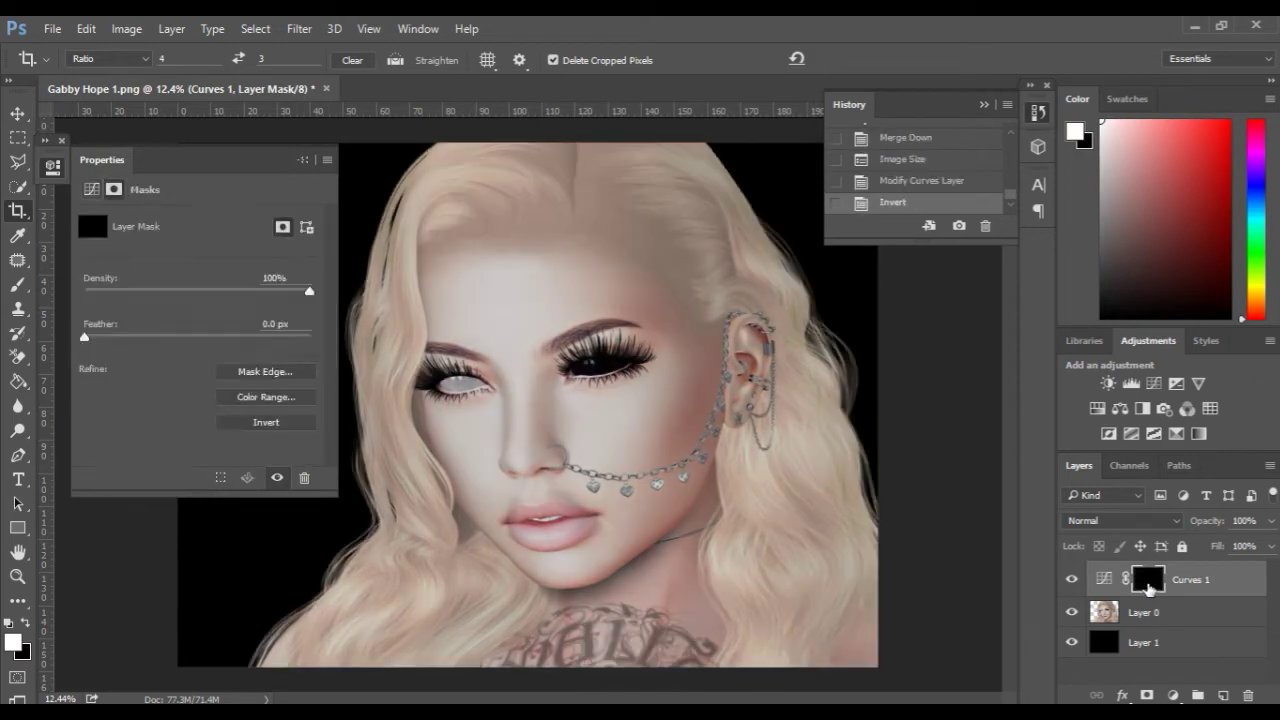
- Rename the darkening Curves layer to "d" and clip it to the portrait layer
double_click(1190, 580)
text(d)
key(Return)
right_click(1182, 586)
click(880, 449)
- Add a clipped Curves layer named "l" above the portrait, raise its curve to brighten, and invert its mask
click(1150, 609)
click(1154, 384)
drag(206, 364, 194, 359)
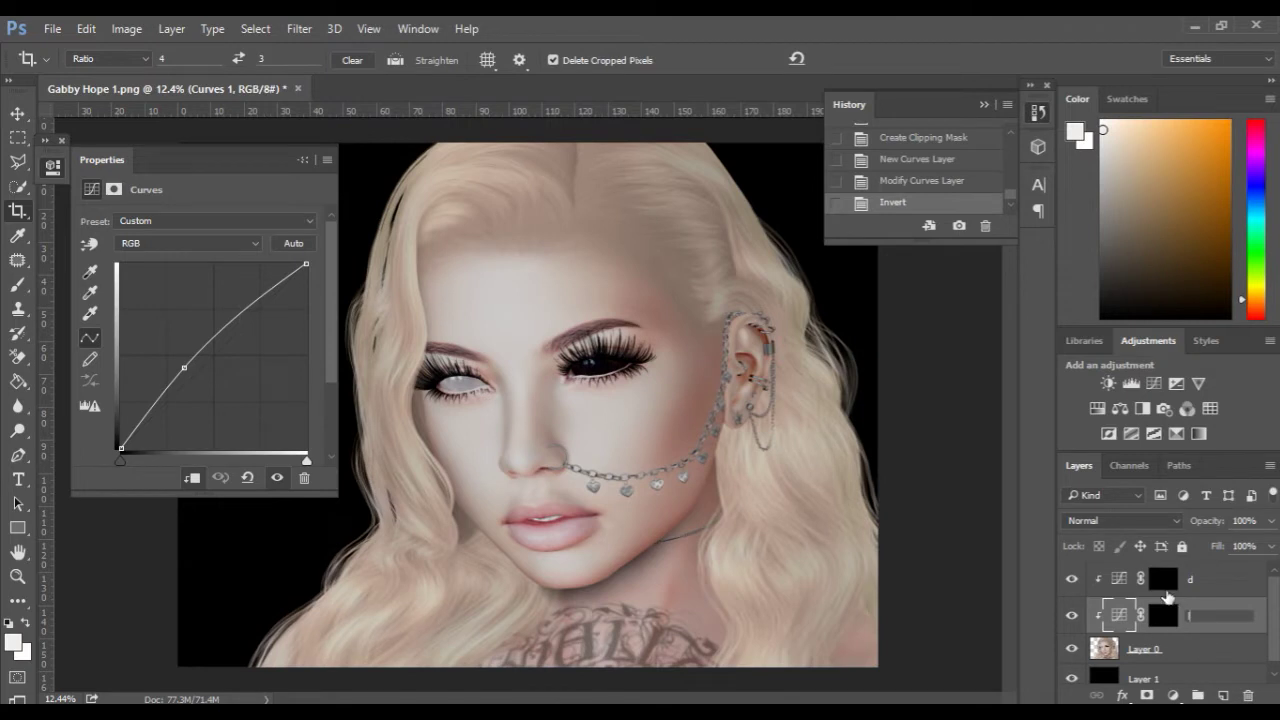
- Paint shading around the eyes on the "d" mask with the Brush at 40% opacity, undoing unwanted strokes
click(61, 142)
click(17, 285)
scroll(490, 405, up, 4)
alt+right_click(459, 390)
scroll(420, 400, up, 4)
mouse_move(399, 370)
mouse_down()
mouse_move(448, 381)
mouse_move(512, 358)
mouse_up()
key(ctrl+z)
key(4)
key(9)
drag(692, 340, 832, 306)
key(ctrl+z)
alt+right_click(409, 356)
drag(402, 352, 471, 356)
alt+right_click(770, 212)
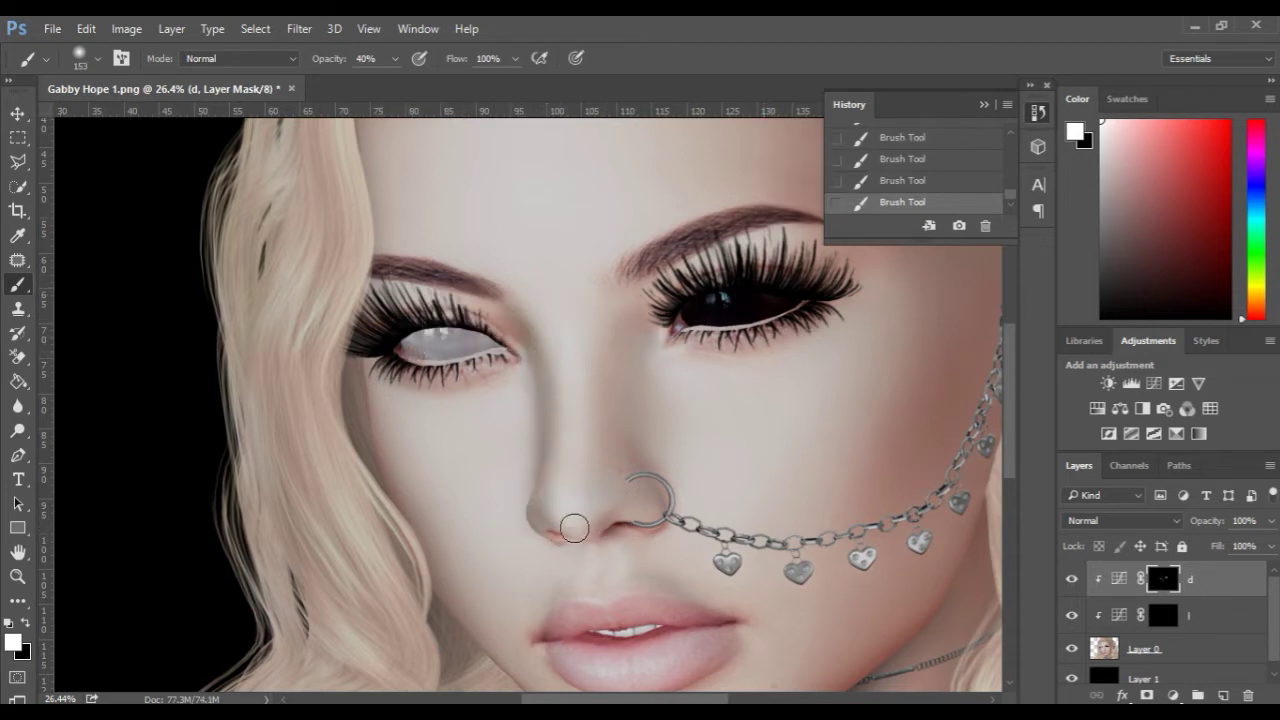
- Discard the recent brush strokes from the history and shade the nose on the "d" mask at 27% opacity
scroll(602, 526, down, 5)
click(920, 184)
click(985, 226)
click(556, 312)
drag(333, 64, 323, 66)
scroll(552, 407, up, 4)
drag(556, 411, 576, 580)
key(space)
drag(614, 569, 560, 423)
- Switch to a soft round brush and refine the shading around the nostrils on the "d" mask at 27% opacity
right_click(561, 422)
double_click(534, 453)
right_click(13, 289)
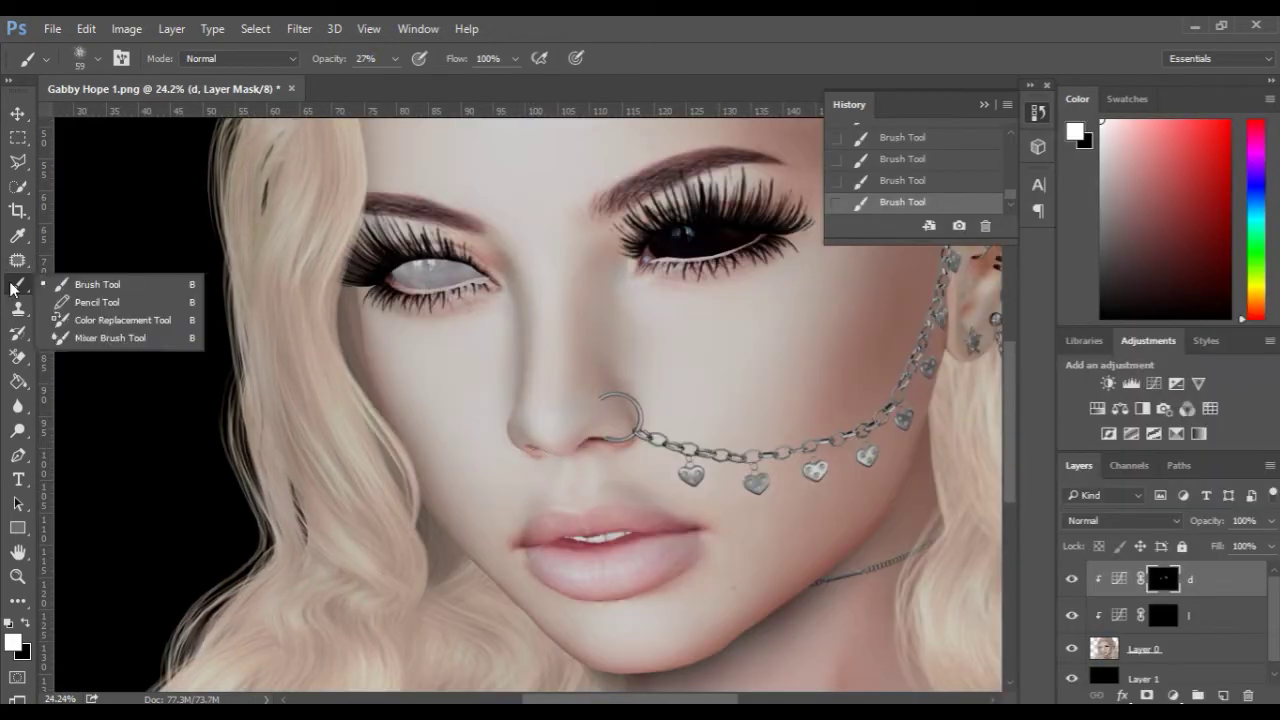
click(13, 288)
click(84, 58)
double_click(38, 186)
scroll(535, 439, up, 5)
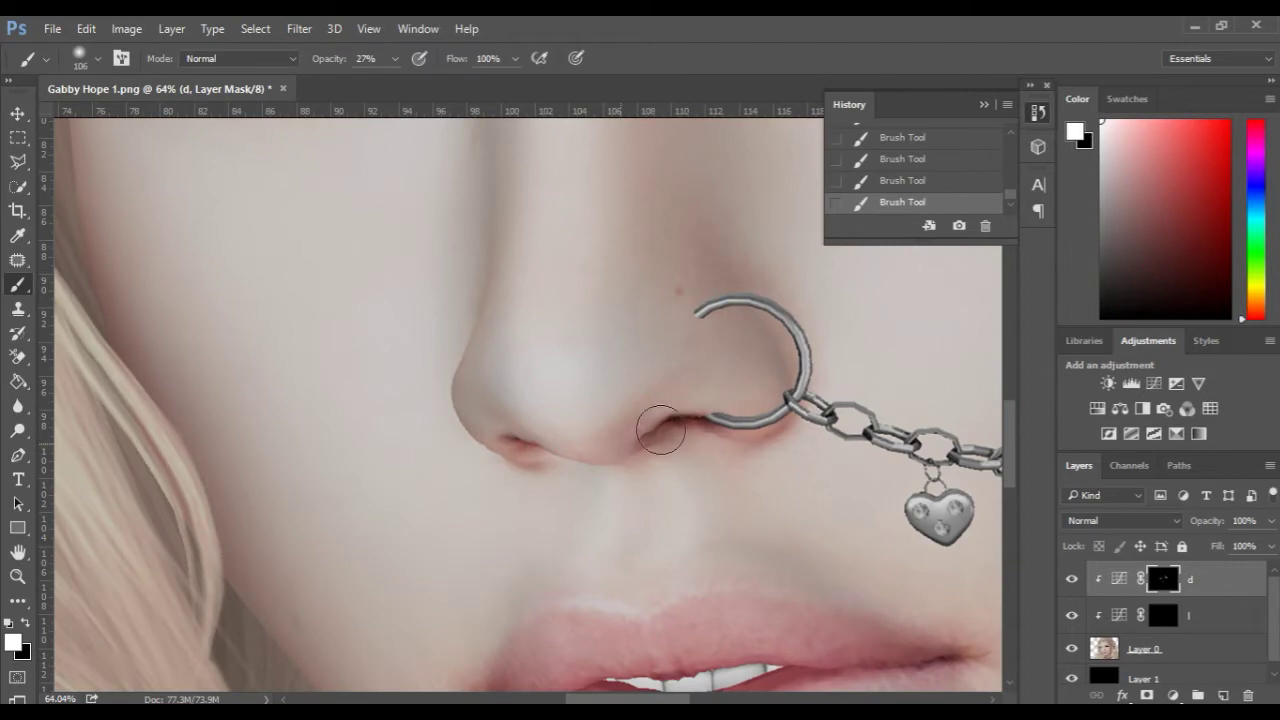
scroll(615, 443, down, 3)
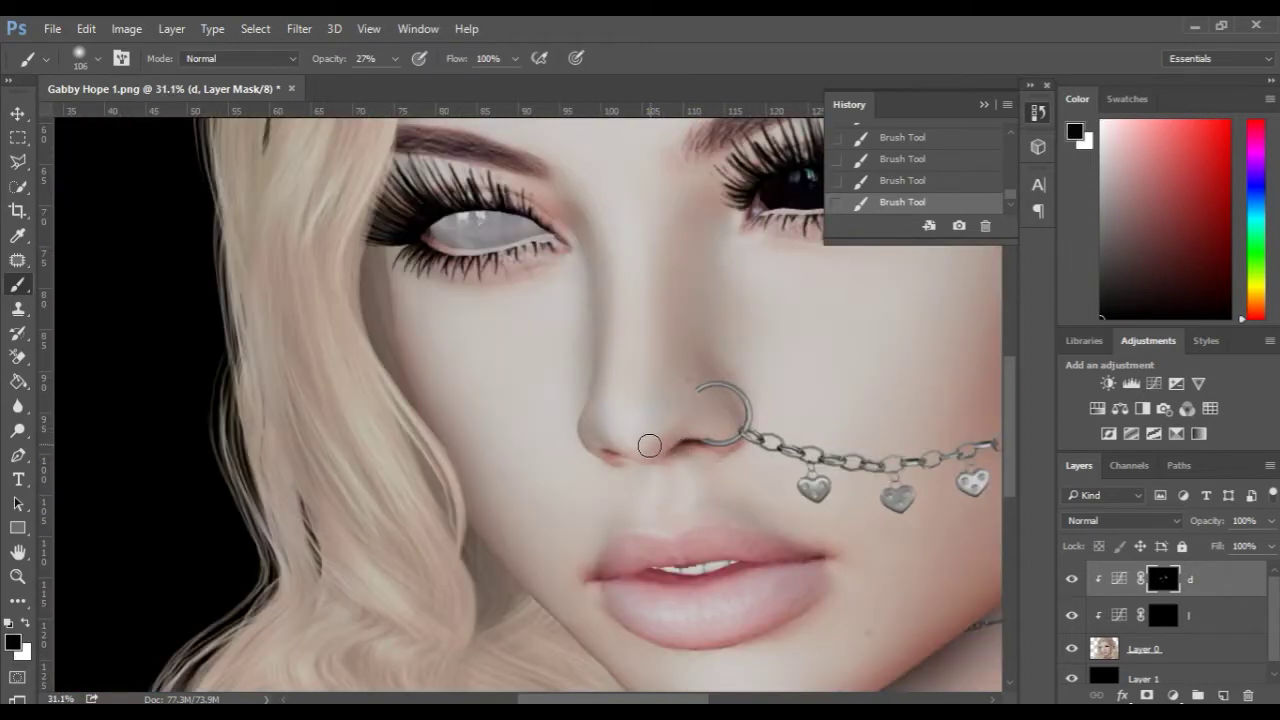
scroll(689, 425, down, 3)
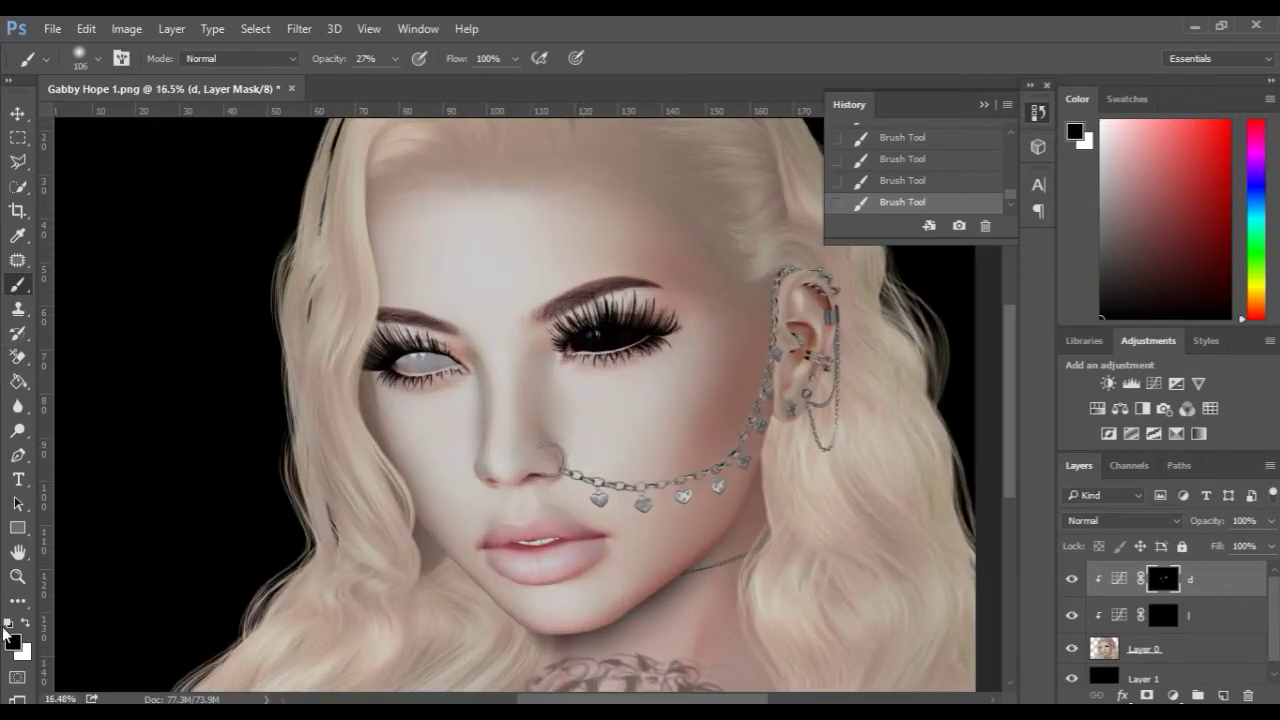
key(ctrl+z)
- Shade the forehead and temple beside the white eye on the "d" mask with a larger brush at 18% opacity
key(1)
key(8)
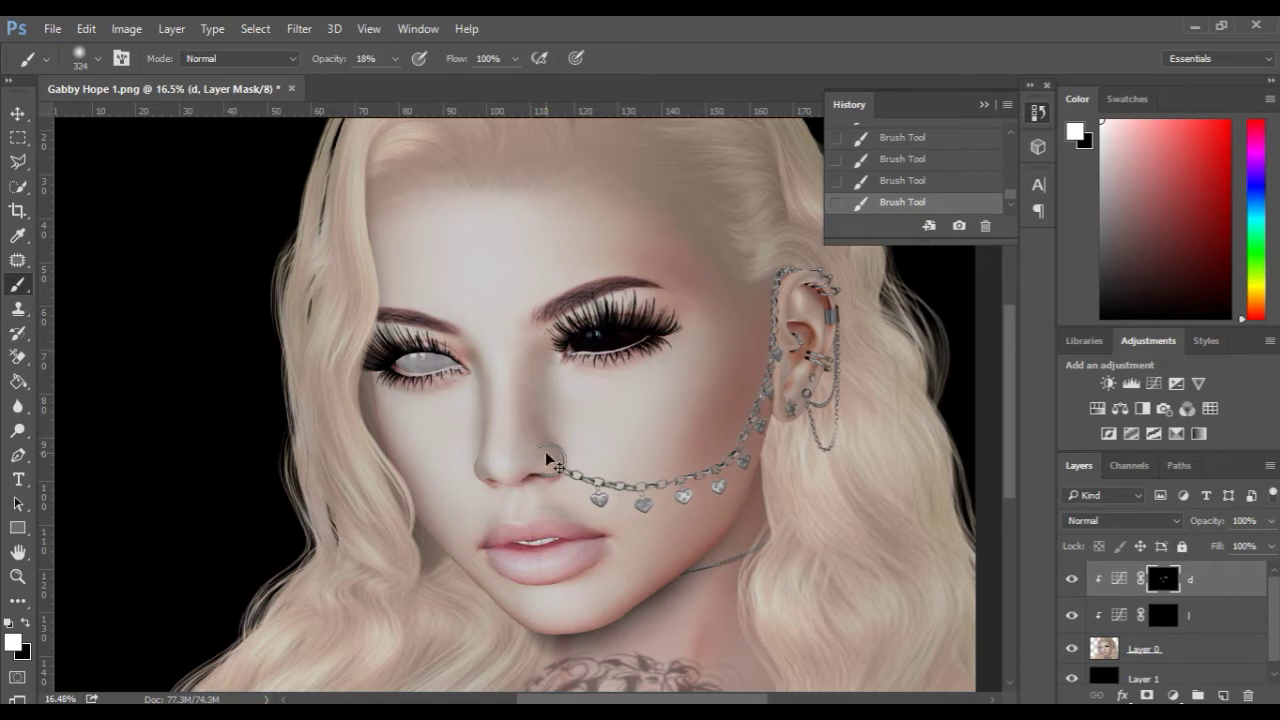
key(bracketright)
drag(420, 252, 392, 318)
drag(470, 180, 371, 289)
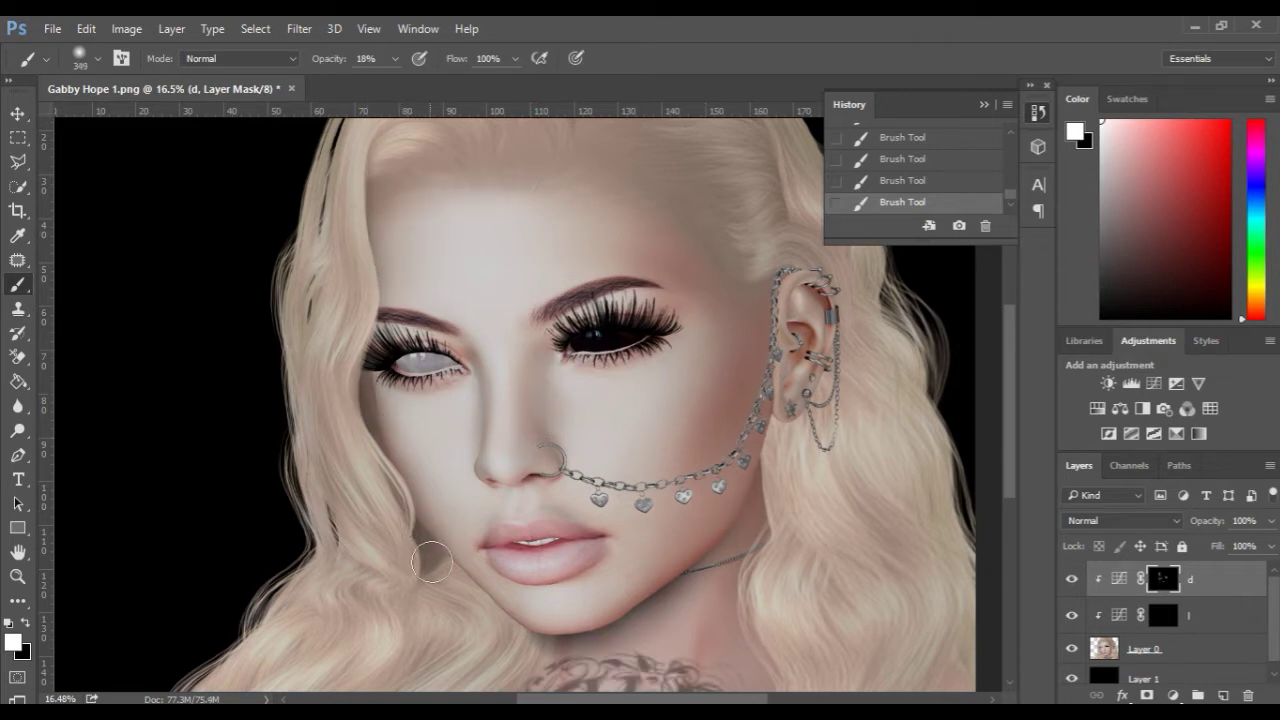
- Shade the ear-side temple, cheek and jawline down to the chin on the "d" mask at 18% opacity
scroll(673, 250, down, 1)
mouse_move(680, 235)
mouse_down()
mouse_move(720, 217)
mouse_move(747, 486)
mouse_up()
drag(747, 488, 563, 623)
key(bracketright)
key(space)
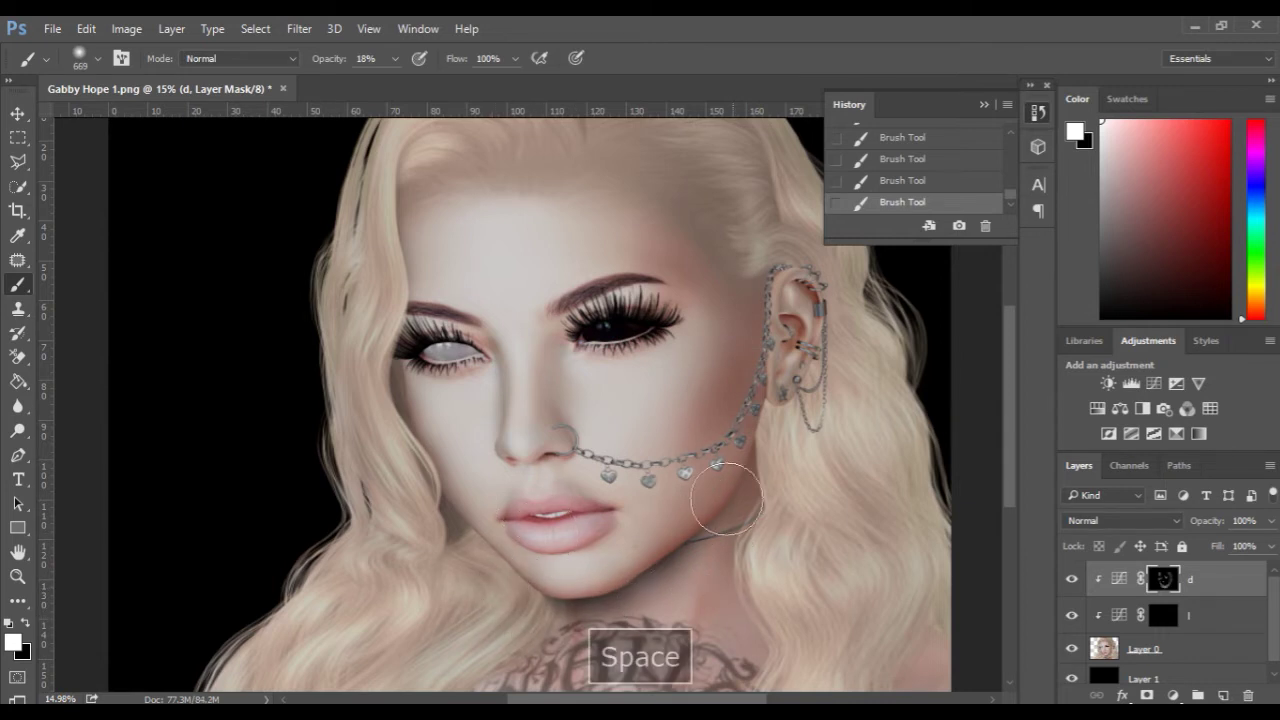
- Paint highlights on the nose bridge and cheeks on the "l" mask at 29% opacity
click(1163, 615)
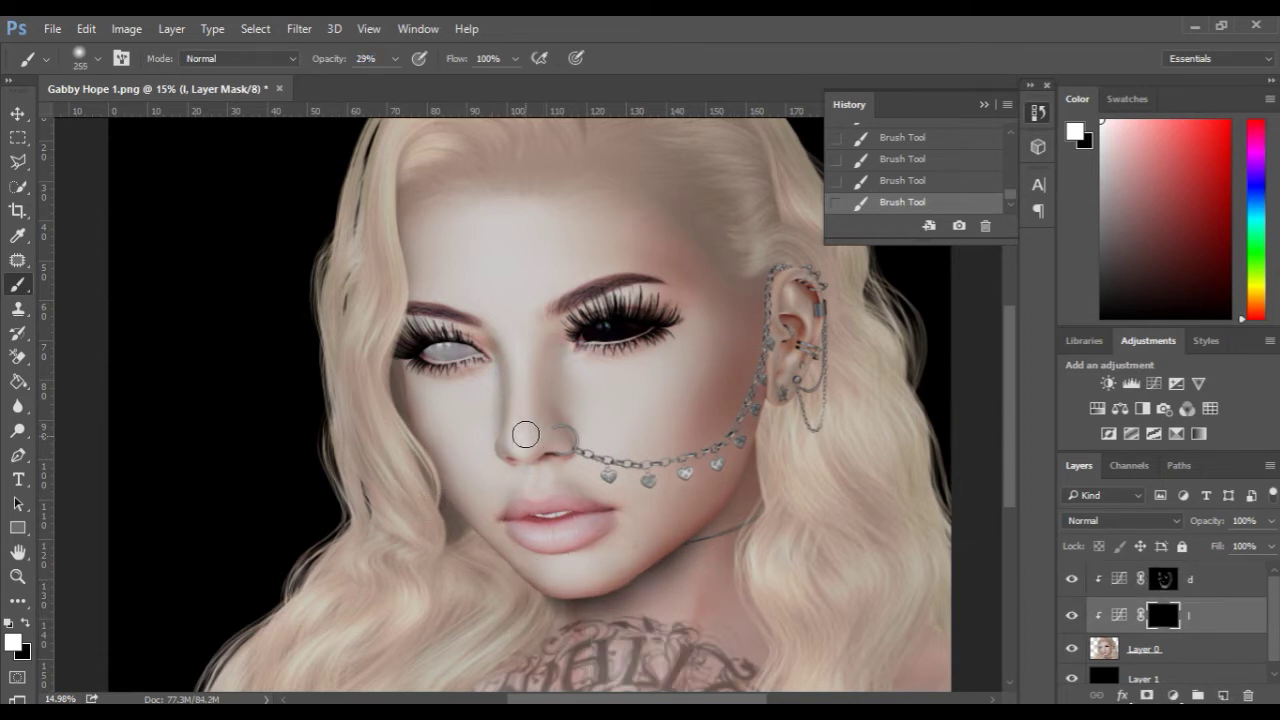
drag(525, 279, 560, 280)
click(631, 410)
click(467, 473)
scroll(490, 578, up, 2)
- Shade the lower lip contour on the "d" mask with a smaller brush at 29% opacity, then undo the last change
click(1163, 579)
scroll(573, 514, up, 3)
drag(573, 514, 489, 520)
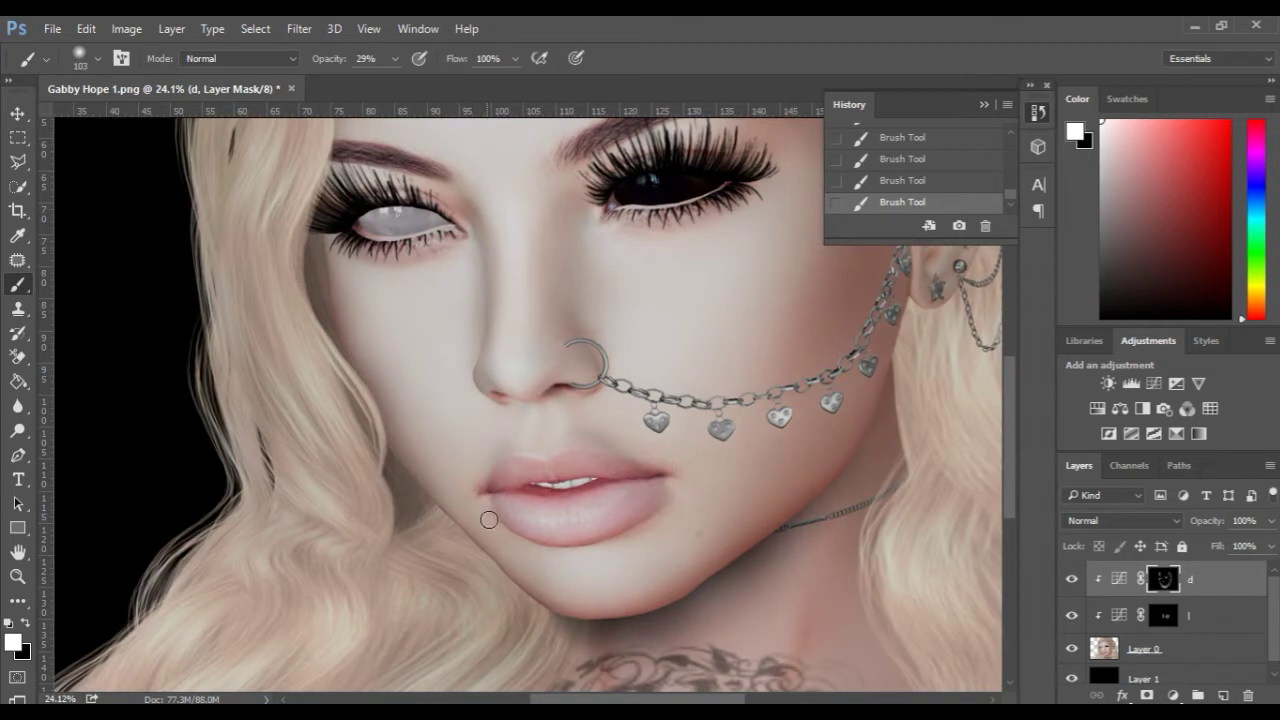
key(alt+bracketleft)
key(ctrl+z)
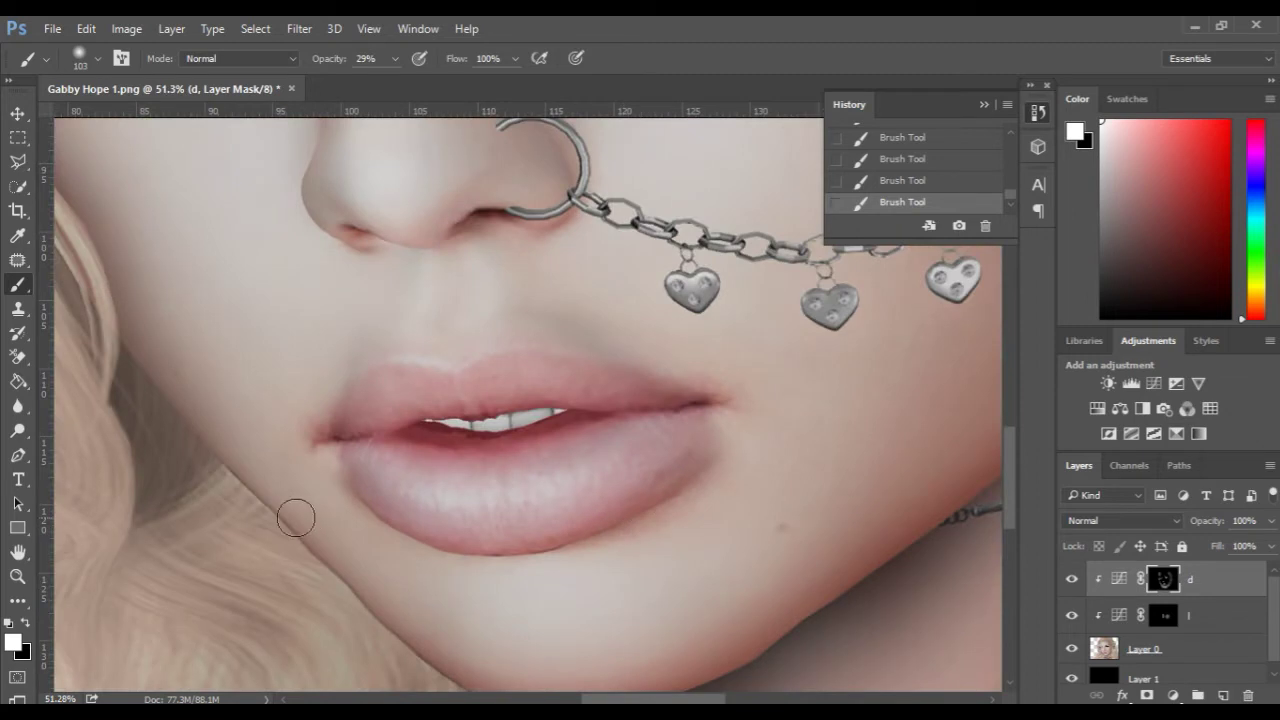
- Clean up the corners and edges of the lips on Layer 0 with the Clone Stamp at 54% opacity
key(s)
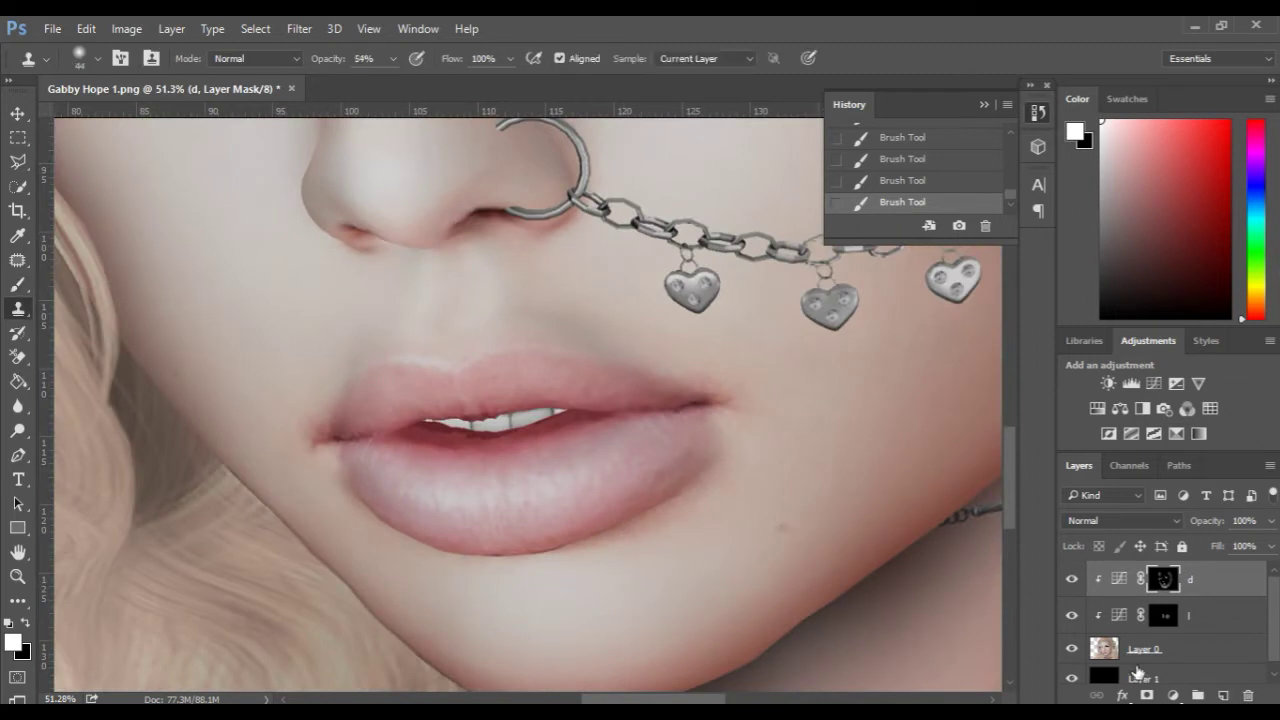
key(alt+bracketleft)
key(alt+bracketleft)
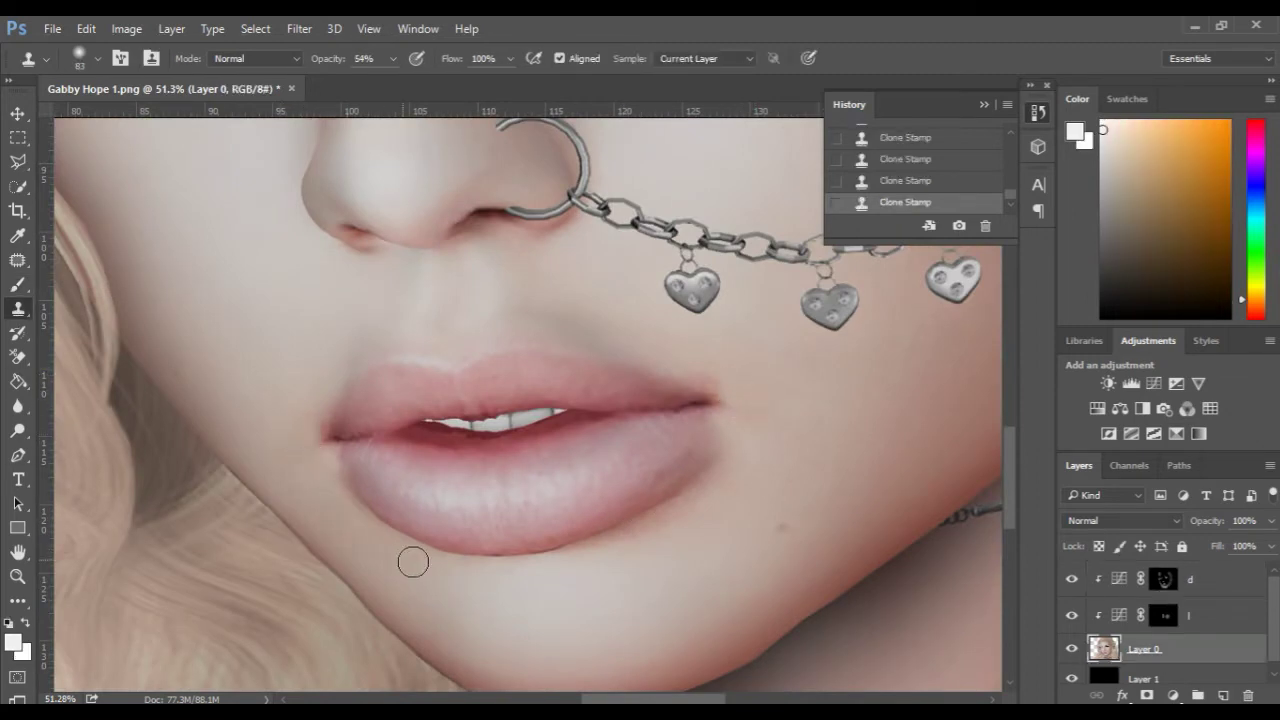
- Paint highlights on the lips and upper lip edge on the "l" mask with the Brush at 29% opacity
click(1163, 615)
key(b)
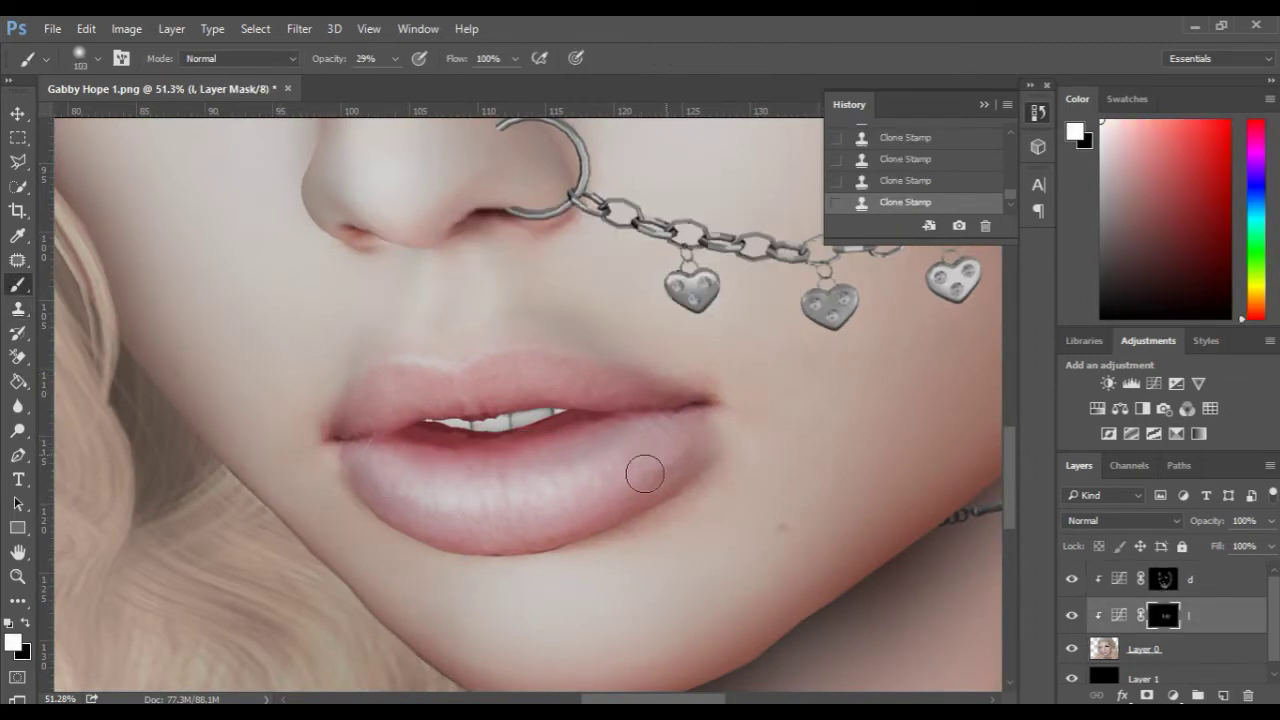
drag(468, 368, 616, 362)
scroll(520, 465, down, 10)
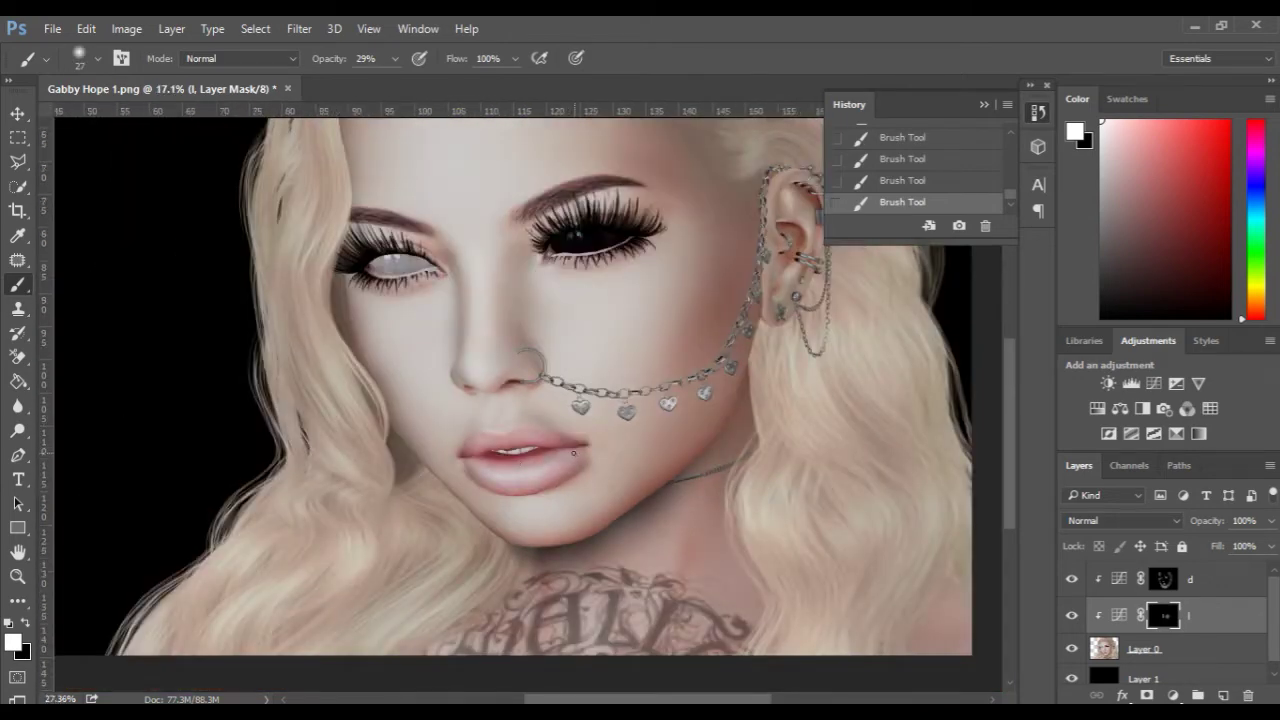
scroll(560, 452, up, 7)
scroll(551, 634, down, 3)
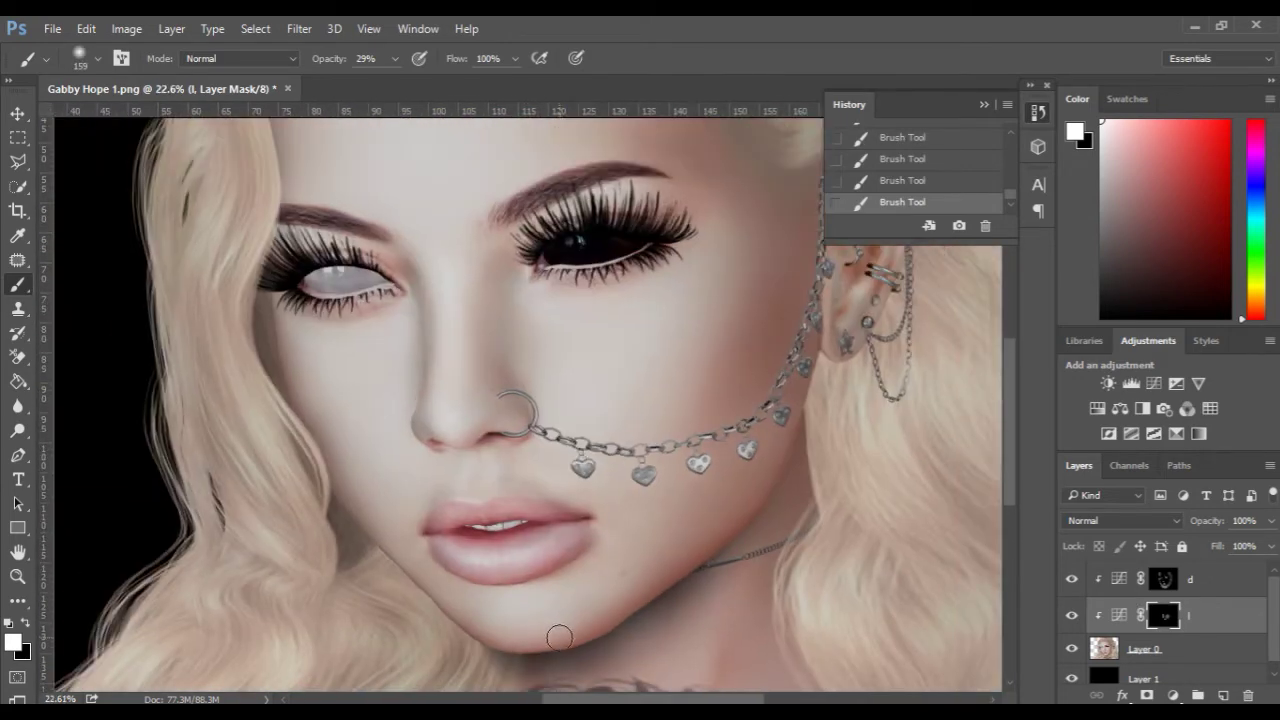
- Set the brush opacity to 39% and brighten the nose and chin on the "l" mask with a larger brush
scroll(514, 586, up, 3)
scroll(529, 543, down, 2)
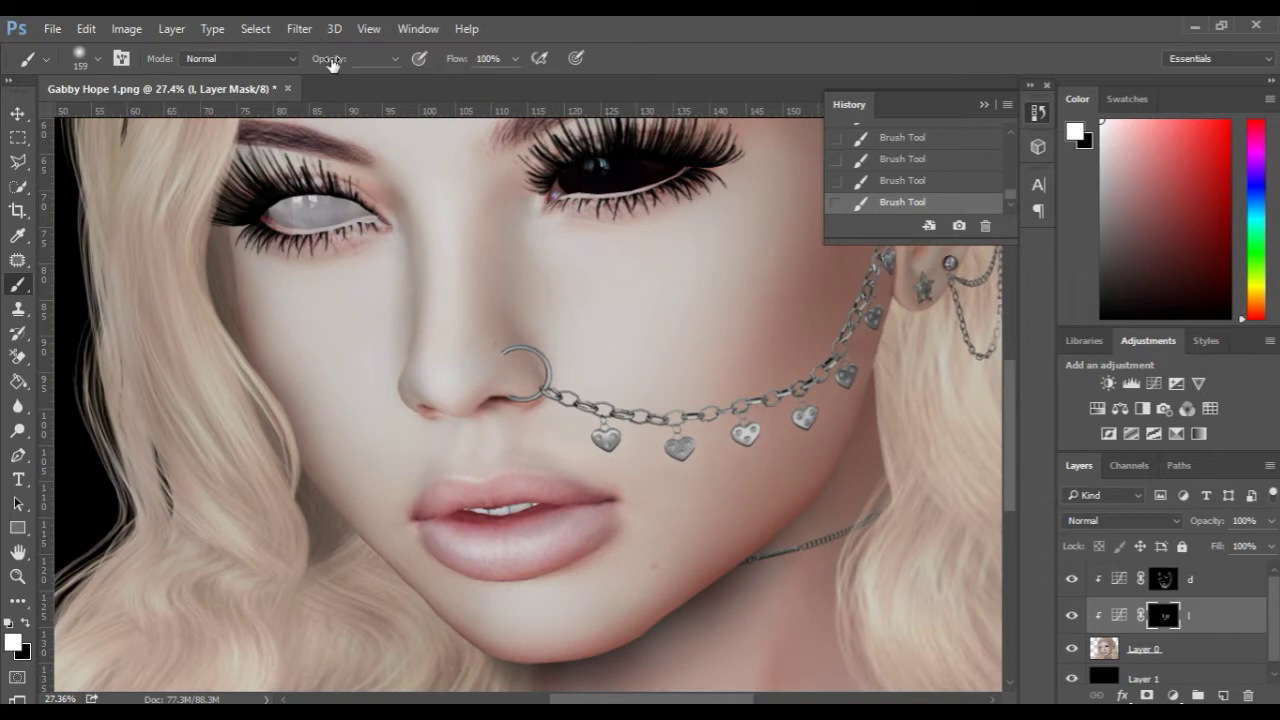
scroll(314, 210, down, 2)
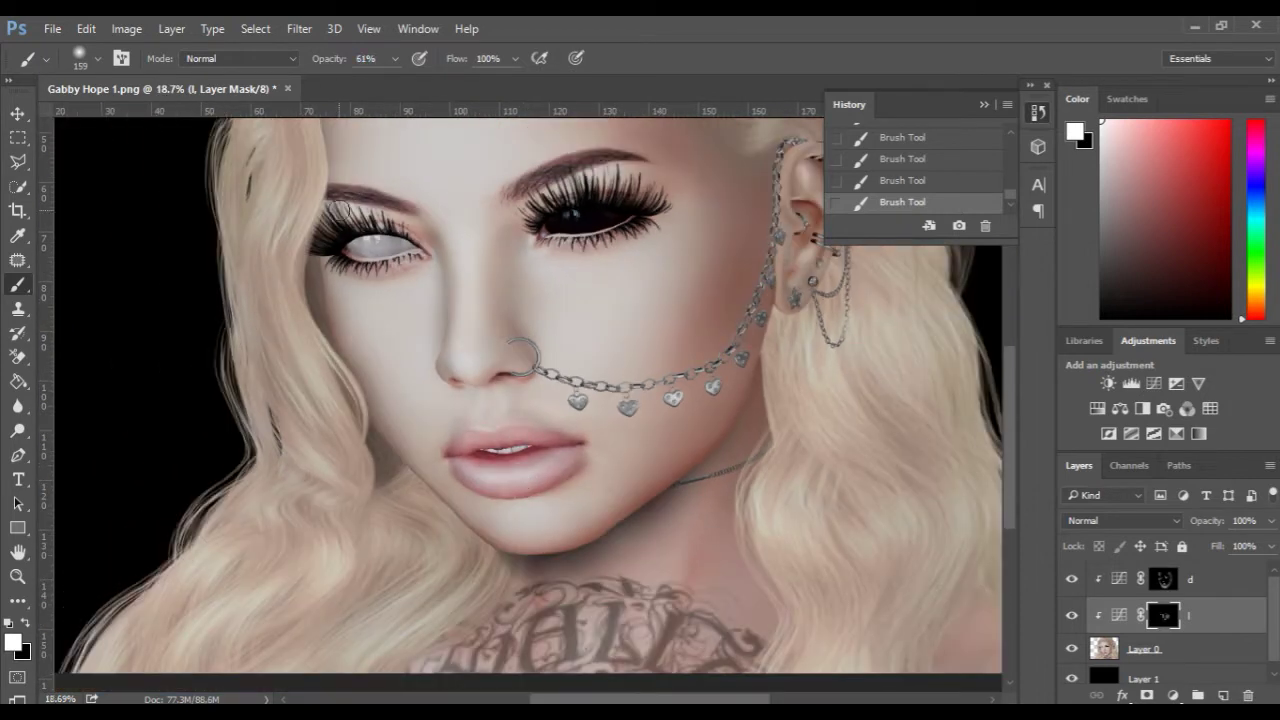
drag(311, 60, 314, 60)
drag(458, 348, 487, 366)
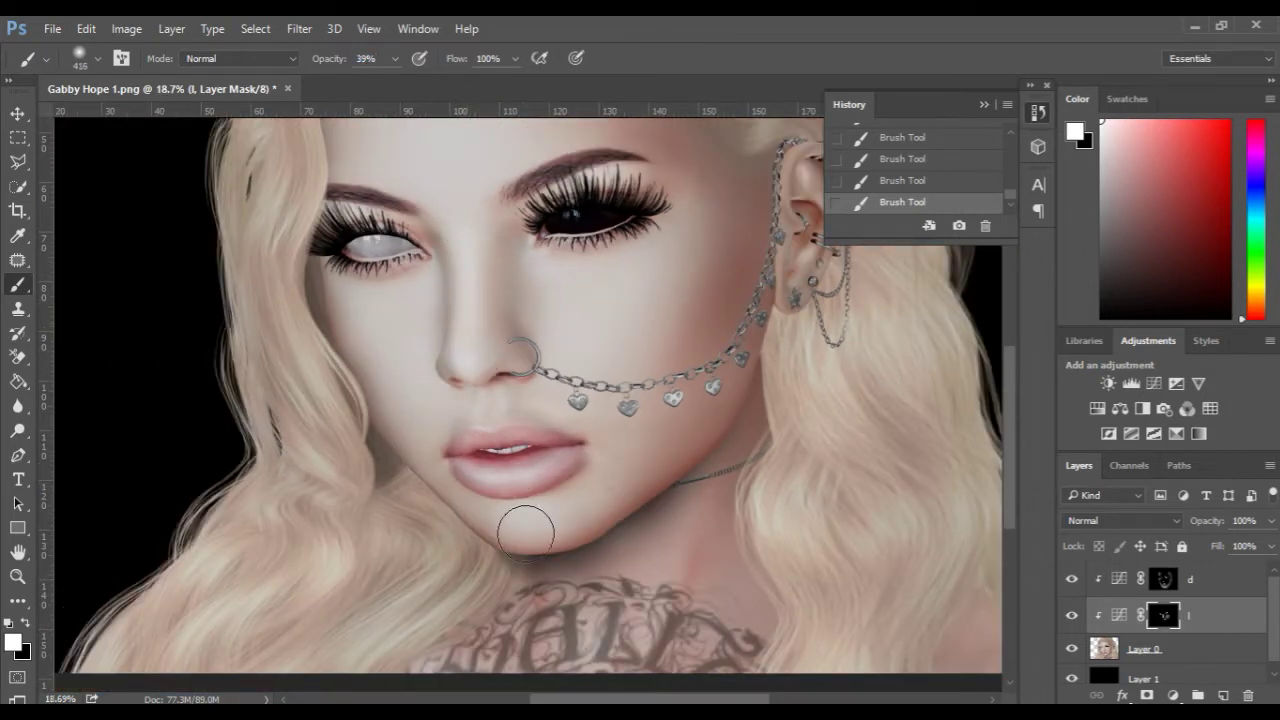
- Shade the neck below the jaw on the "d" mask with the Brush at 18% opacity
scroll(507, 566, down, 1)
click(1162, 580)
drag(324, 61, 309, 61)
drag(658, 587, 620, 587)
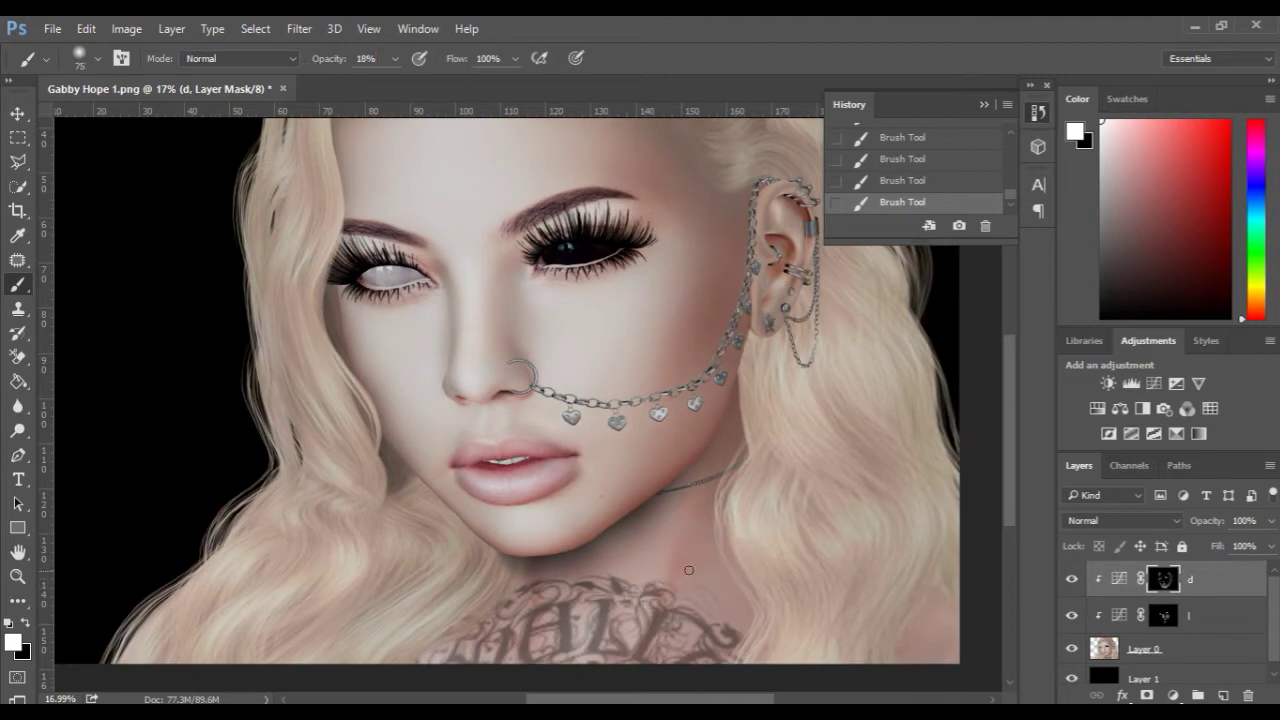
- Smudge the hair along the parting on Layer 0 with the Smudge tool at 55% strength and a 22 px tip
click(1160, 616)
key(space)
drag(395, 553, 400, 657)
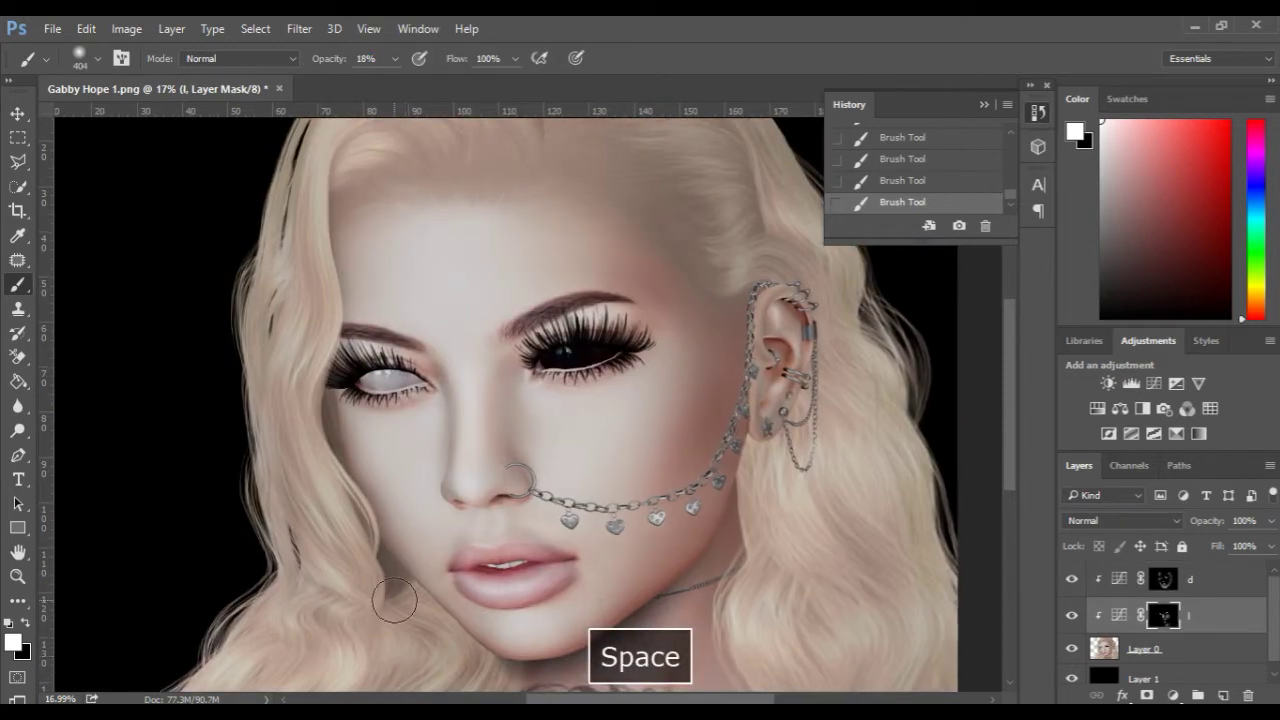
scroll(400, 650, down, 3)
click(18, 406)
scroll(575, 155, up, 8)
key(space)
drag(543, 211, 502, 291)
click(502, 291)
scroll(520, 270, up, 2)
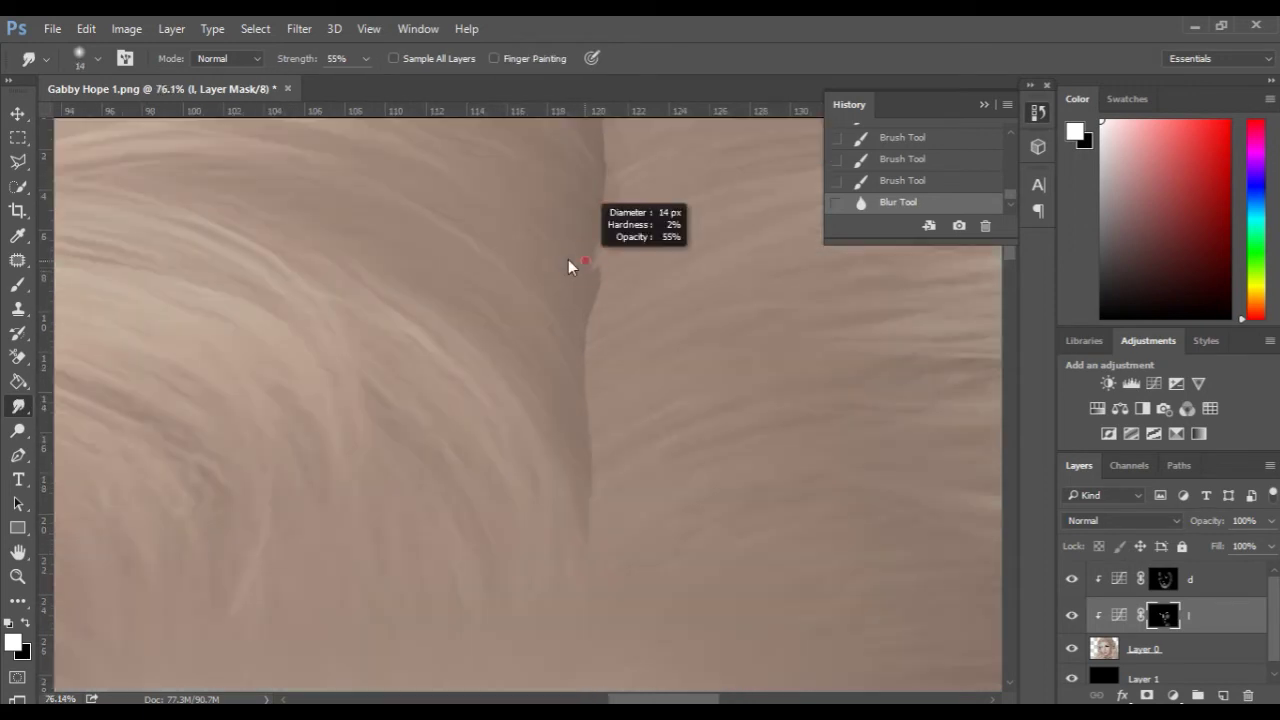
drag(568, 259, 592, 253)
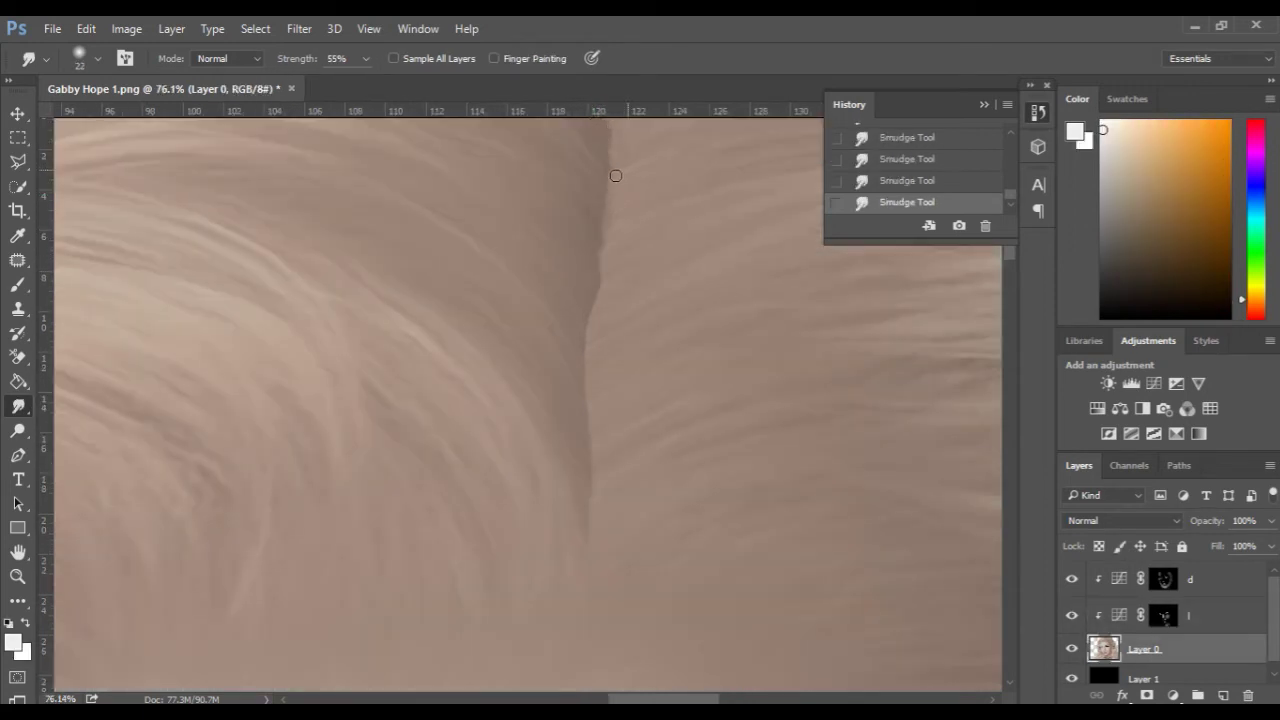
key(space)
drag(621, 120, 600, 243)
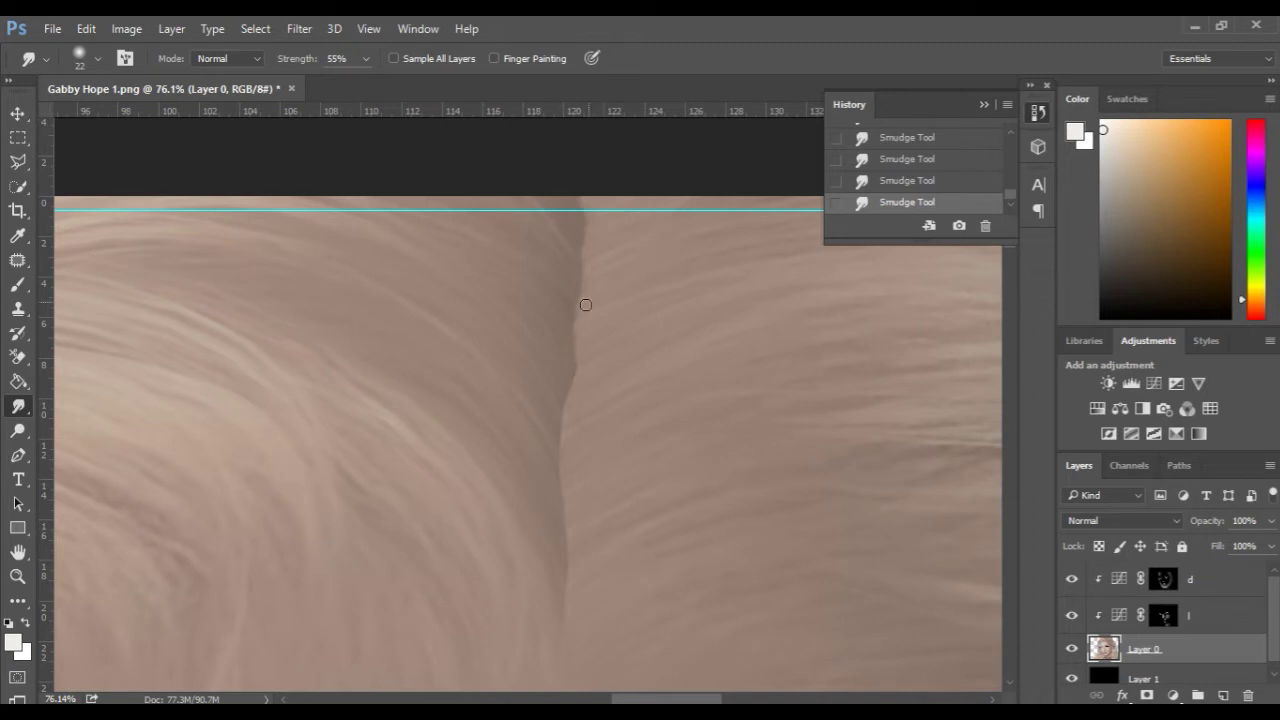
- Soften the hair parting on Layer 0 with the Blur tool at 42% strength
right_click(18, 406)
click(86, 408)
drag(568, 243, 550, 540)
scroll(514, 529, down, 5)
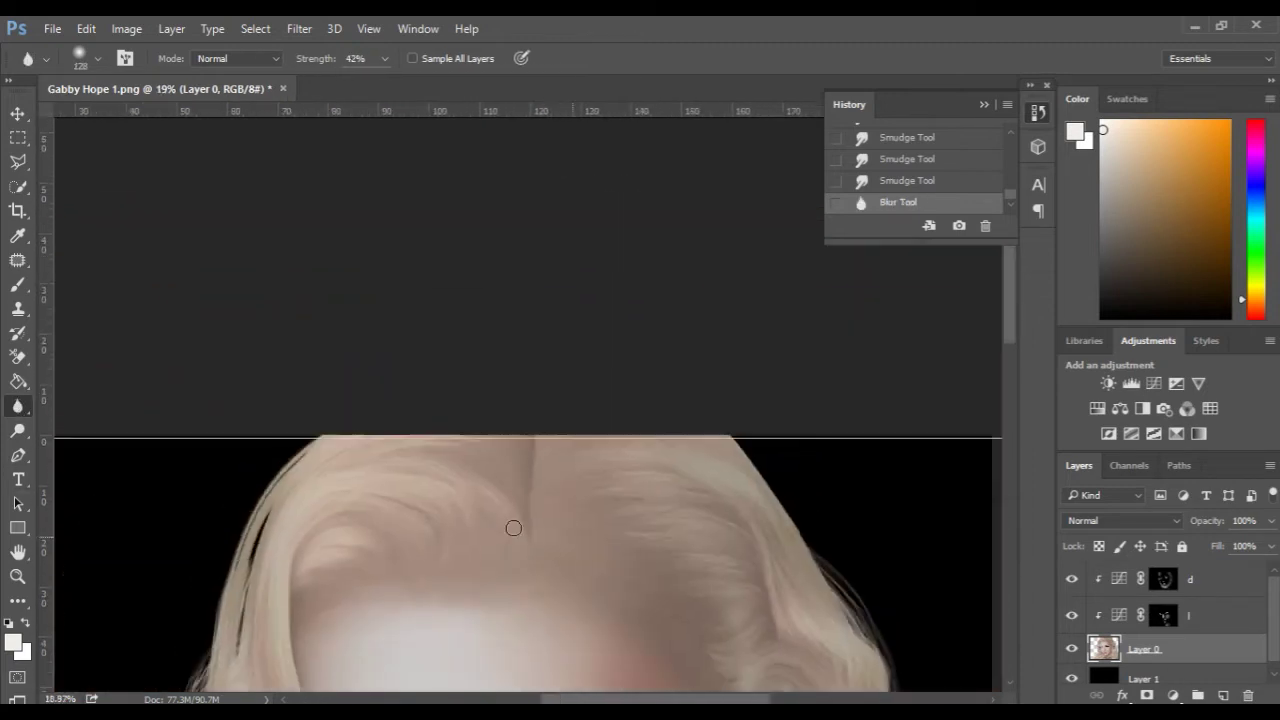
- Clear all guides from the document
click(256, 29)
mouse_move(369, 29)
click(403, 457)
scroll(560, 560, down, 3)
drag(571, 680, 571, 554)
- Shade the hair at the crown on the "d" mask with the Brush at 18% opacity, undoing the last stroke
click(1163, 579)
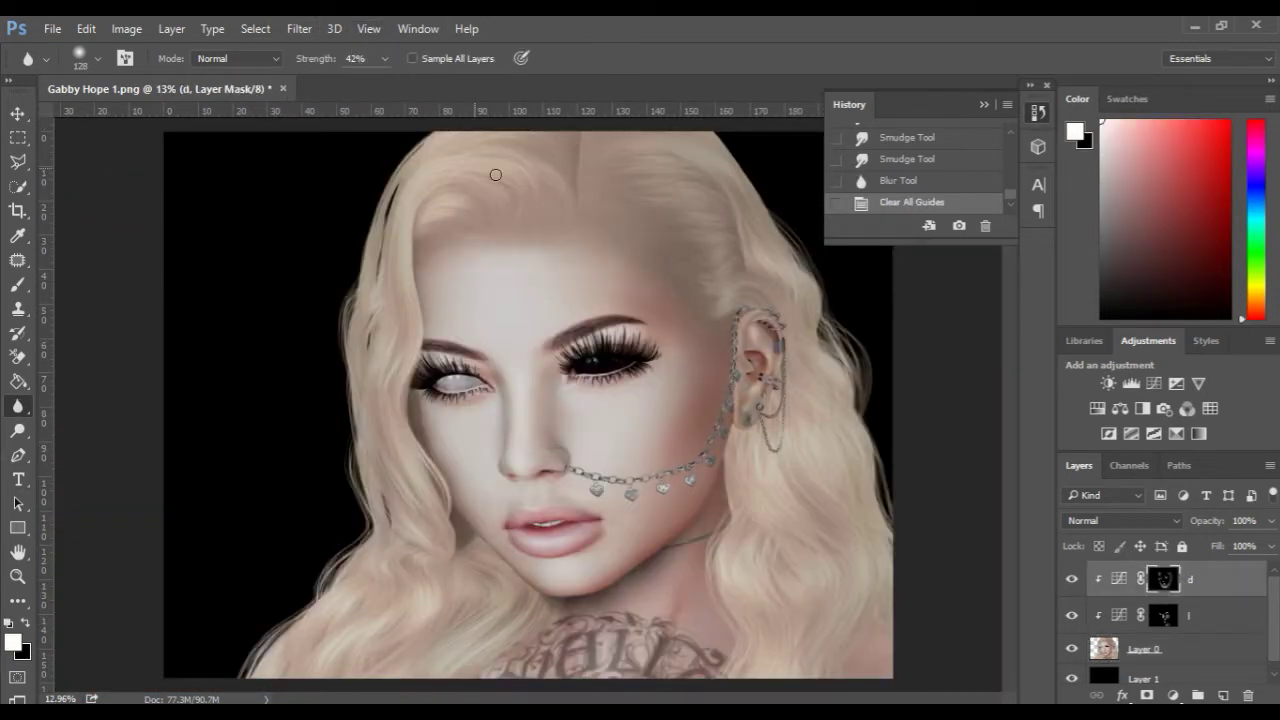
scroll(494, 174, up, 4)
drag(494, 174, 397, 340)
click(18, 285)
drag(540, 279, 543, 229)
click(543, 229)
drag(709, 286, 758, 360)
key(ctrl+z)
mouse_move(1115, 640)
click(1182, 579)
- Darken individual strands in the swept-back hair between the parting and ear with a 14 px brush on the "d" mask
scroll(474, 451, up, 5)
drag(474, 451, 279, 569)
drag(675, 315, 655, 292)
drag(513, 249, 500, 249)
drag(518, 236, 596, 237)
key(bracketleft)
key(bracketleft)
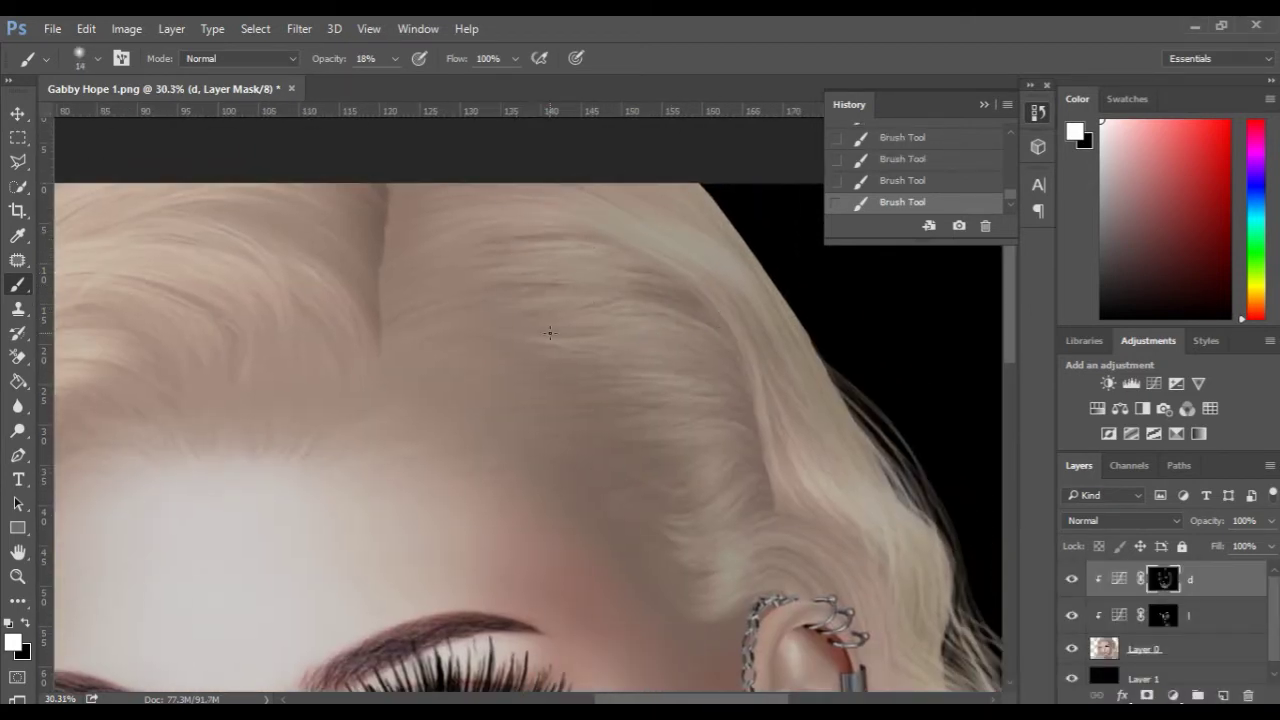
drag(706, 318, 774, 508)
drag(756, 327, 746, 295)
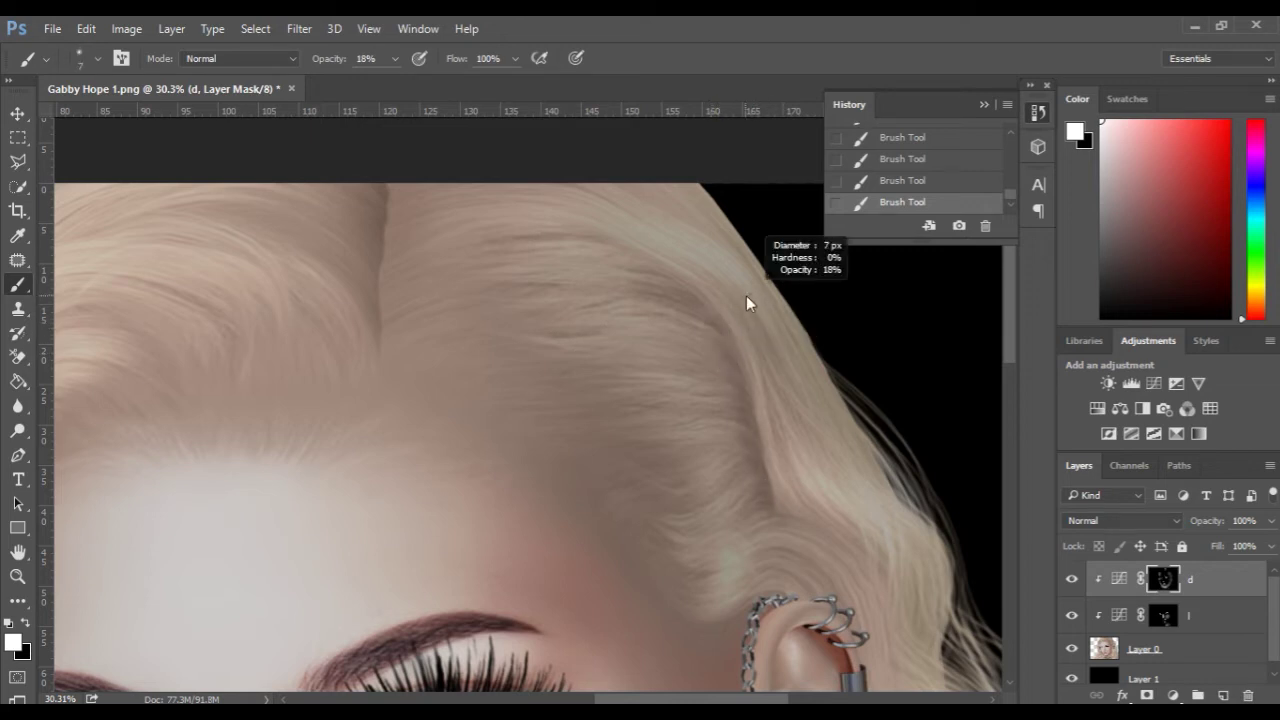
- Paint fine shadow strands in the hair above the ear with a 7 px brush and undo the last stroke
key(space)
drag(842, 512, 762, 467)
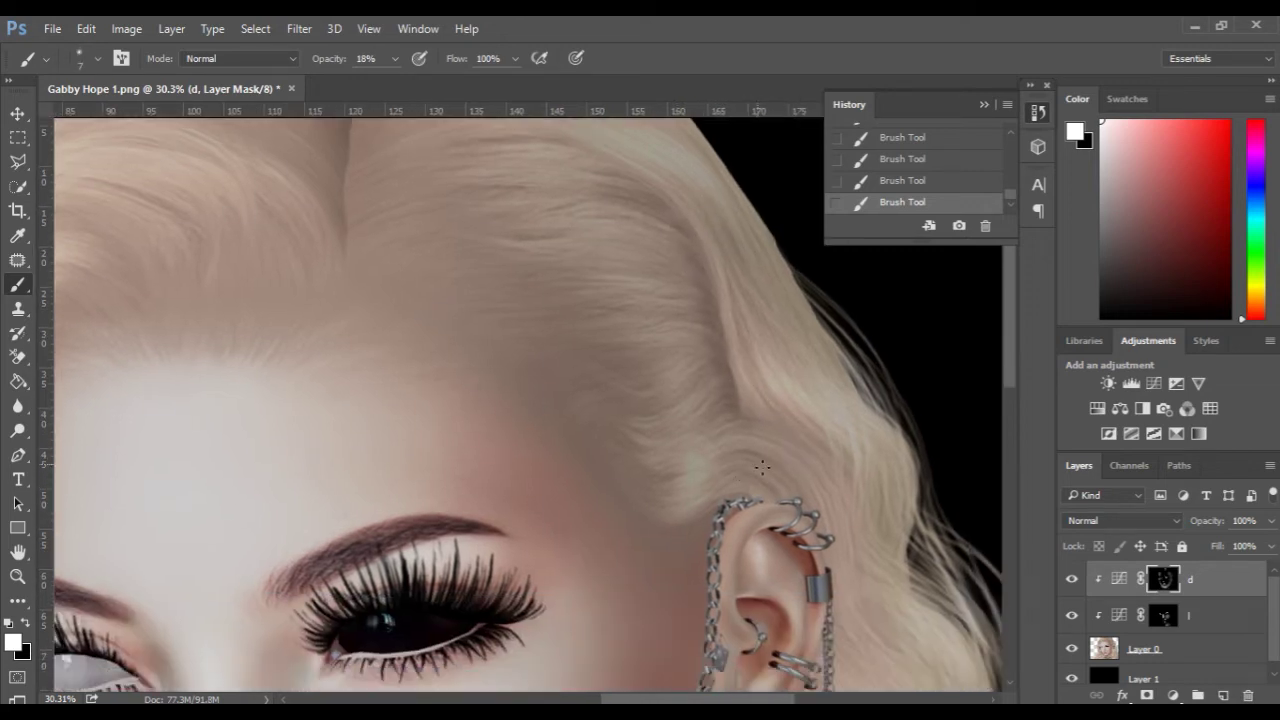
key(ctrl+z)
scroll(668, 484, down, 6)
key(space)
drag(689, 532, 638, 442)
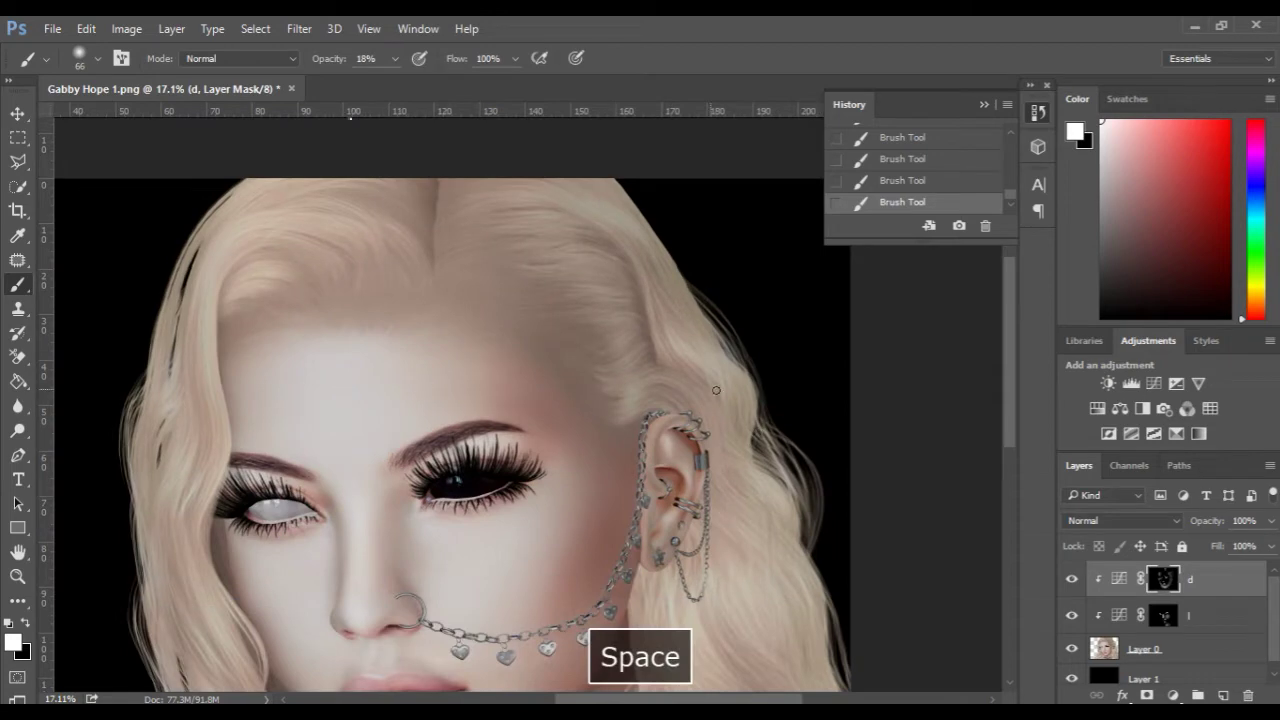
- Shade strands in the long curls beside and below the ear on the "d" mask with a small brush at 18% opacity
scroll(668, 456, up, 1)
alt+click(778, 404)
key(space)
drag(716, 477, 741, 362)
key(d)
scroll(714, 349, up, 2)
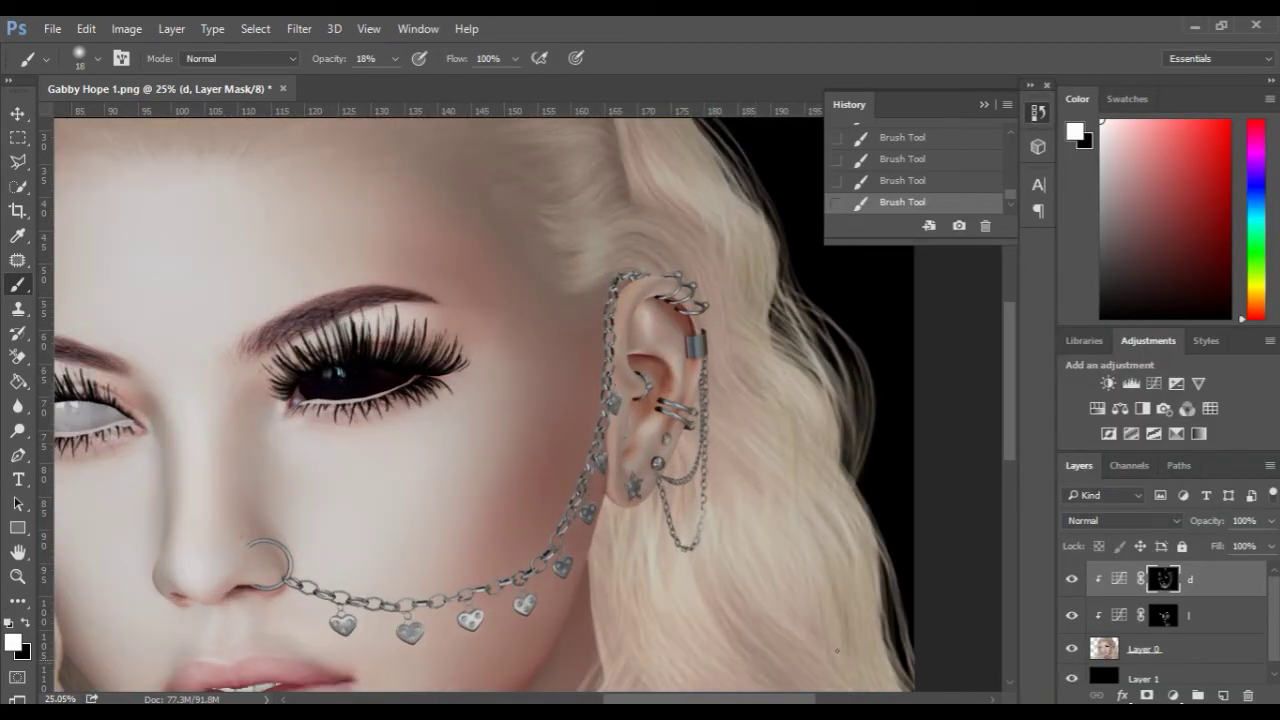
key(space)
drag(800, 660, 765, 445)
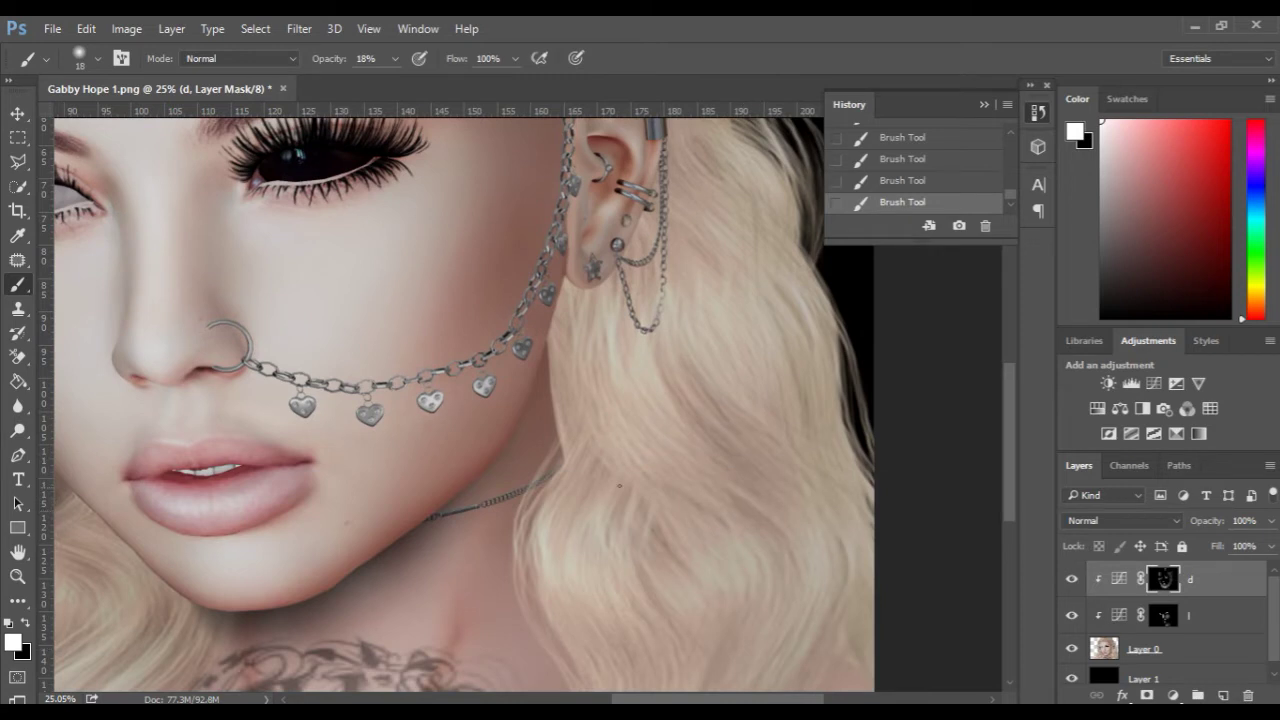
key(space)
drag(597, 614, 569, 457)
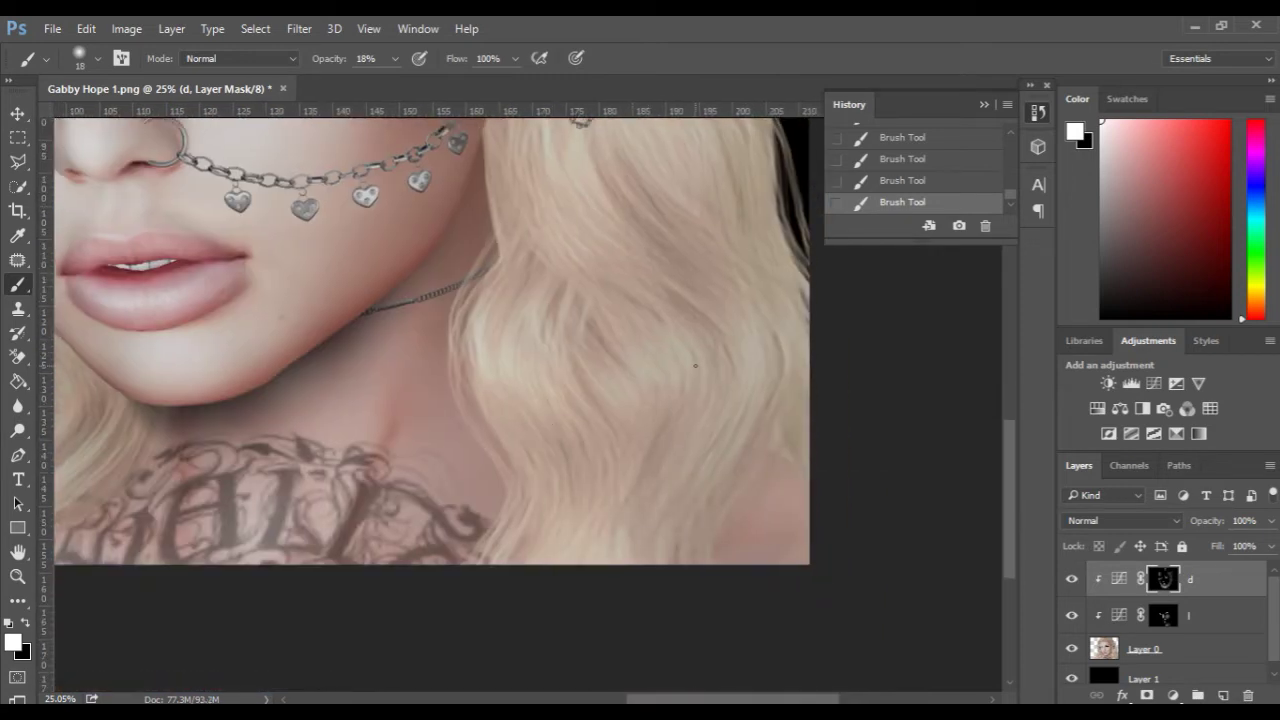
- Set the brush opacity to 9% and softly darken the ear-side curls on the "d" mask with a 50 px tip
key(space)
key(space)
drag(627, 363, 629, 517)
key(space)
drag(645, 415, 646, 545)
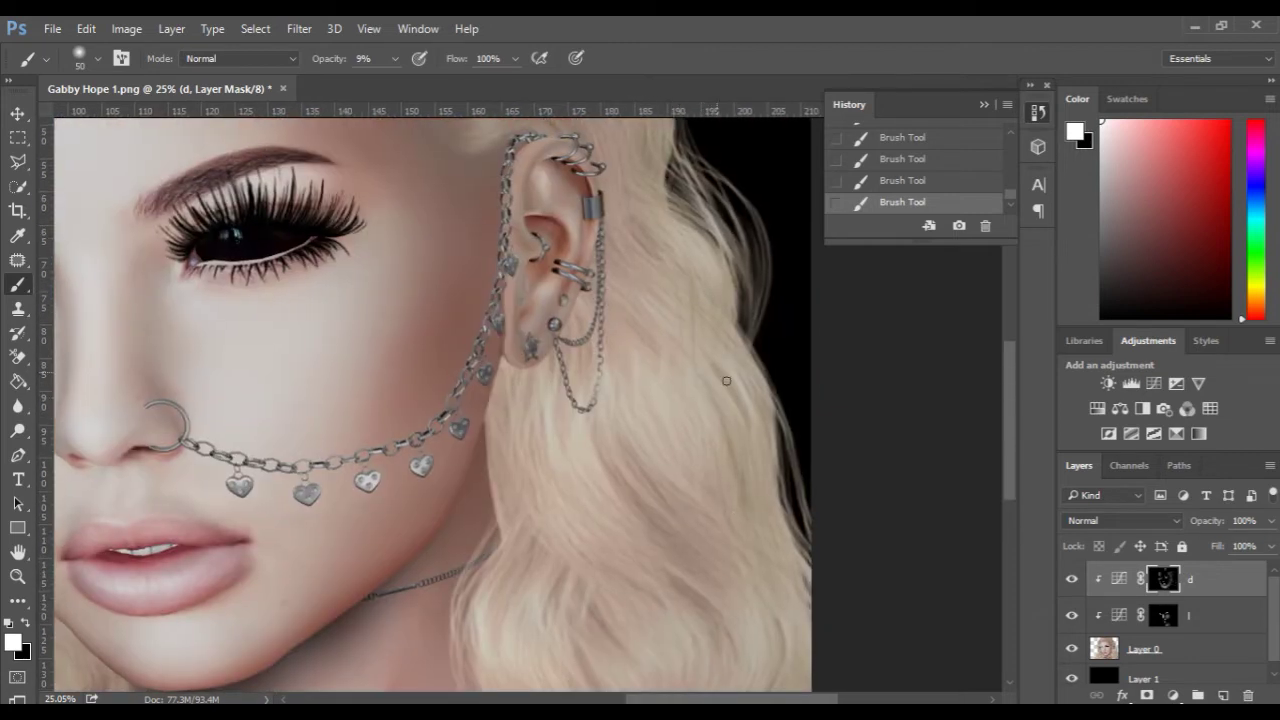
key(space)
drag(634, 328, 677, 549)
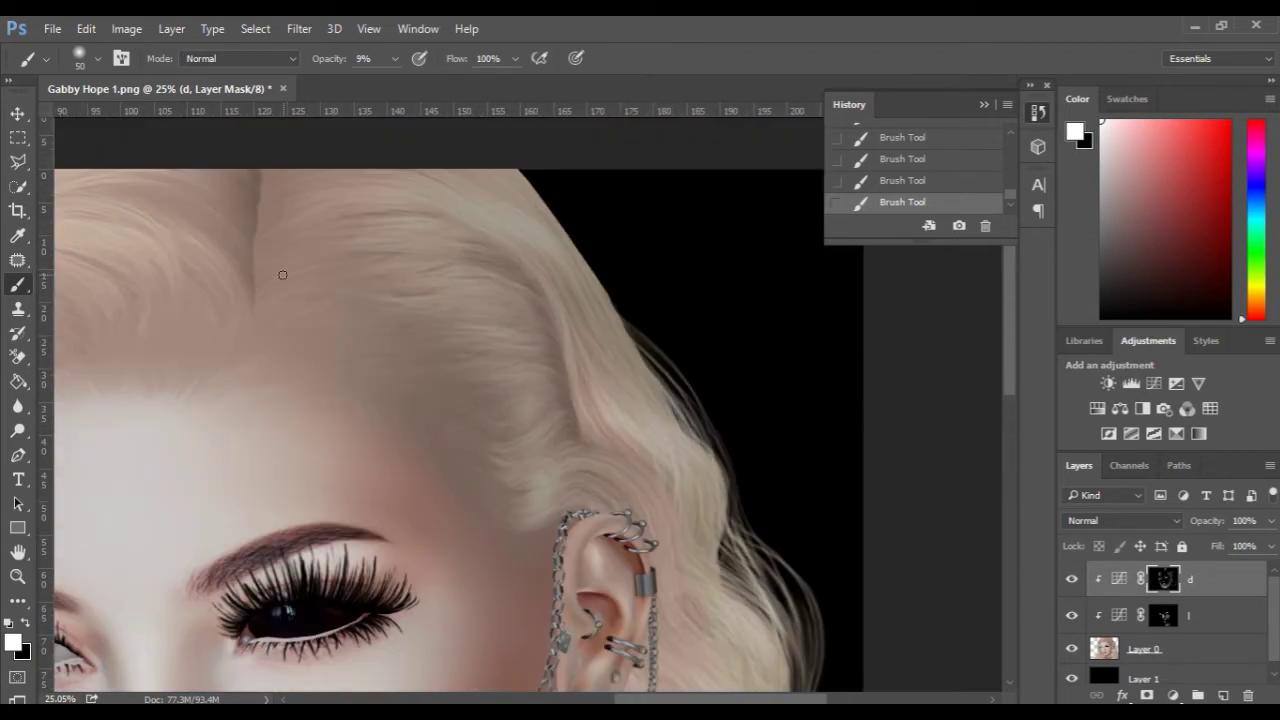
- Undo the last brush stroke on the "d" mask and delete the preceding Brush Tool state from the history
key(ctrl+z)
click(985, 226)
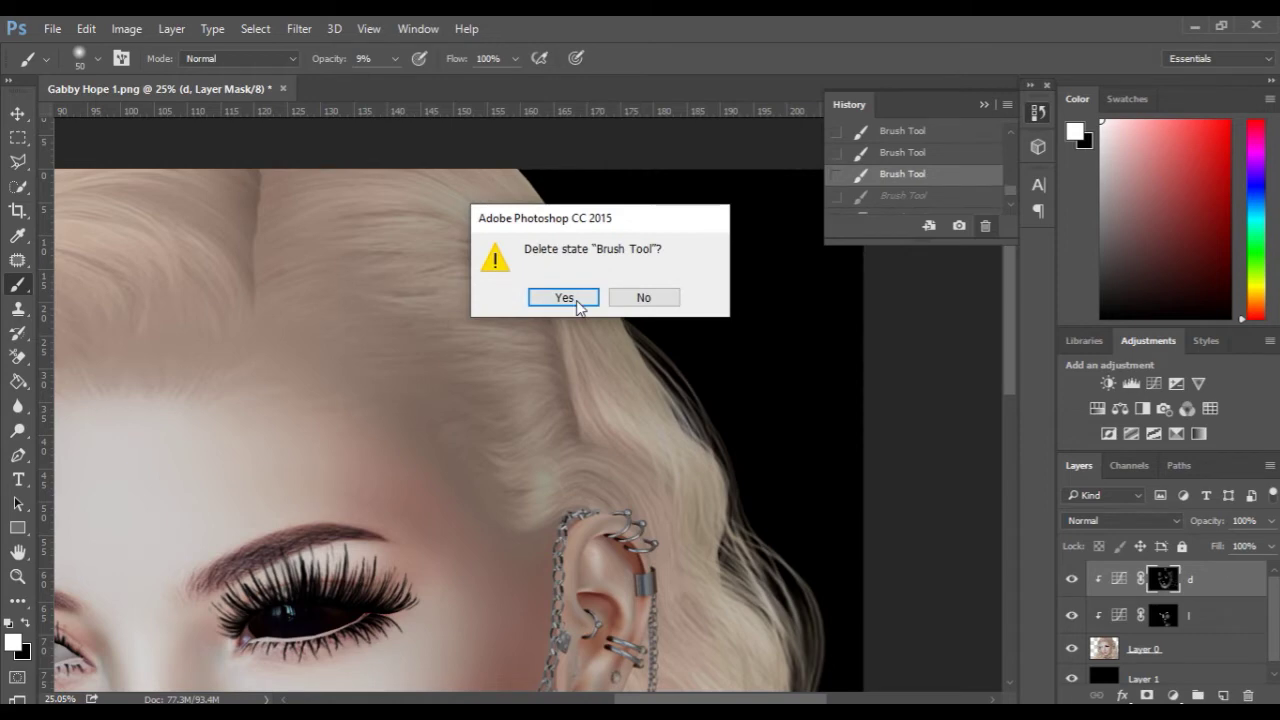
key(Return)
- Softly shade the hair waves above the forehead on the "d" mask with a 129 px brush at 9% opacity
key(space)
drag(138, 307, 497, 397)
scroll(490, 393, up, 2)
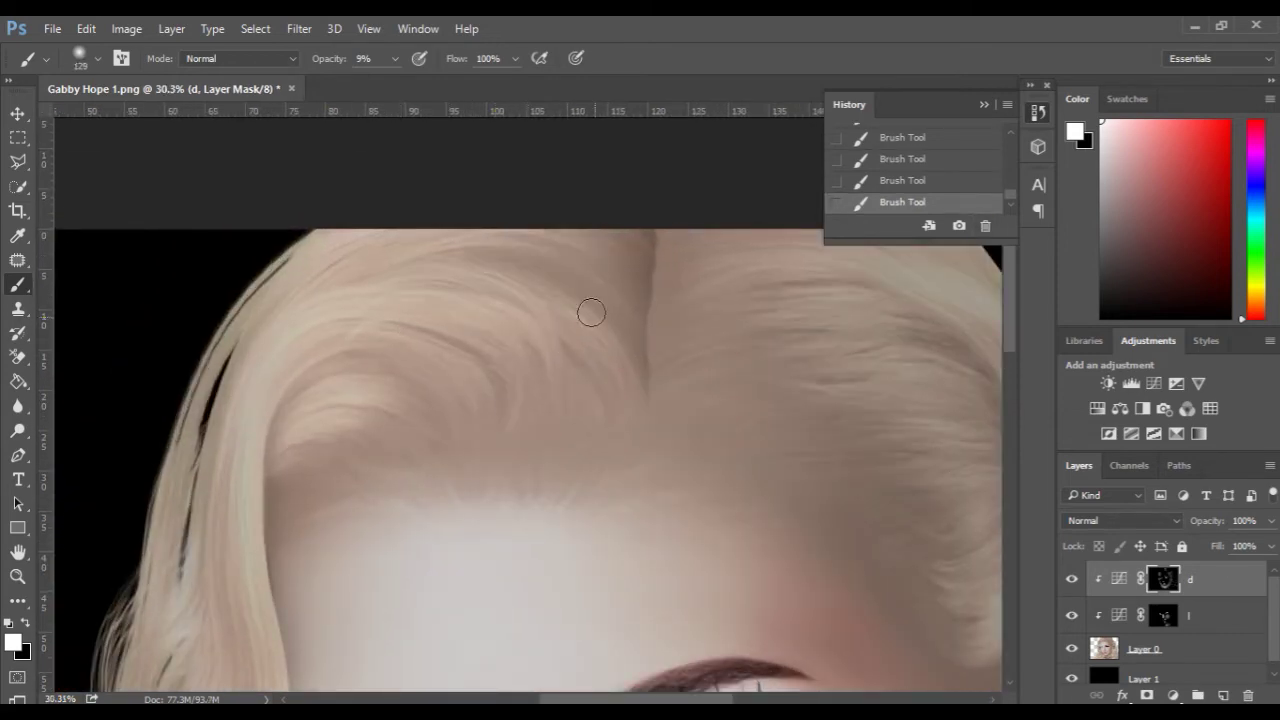
drag(410, 445, 402, 445)
scroll(397, 325, down, 2)
- Shade the long curls on the side of the face without the ear, using a 93 px brush at 9% opacity
key(space)
drag(230, 457, 288, 266)
drag(322, 496, 351, 250)
key(space)
key(space)
drag(383, 543, 363, 371)
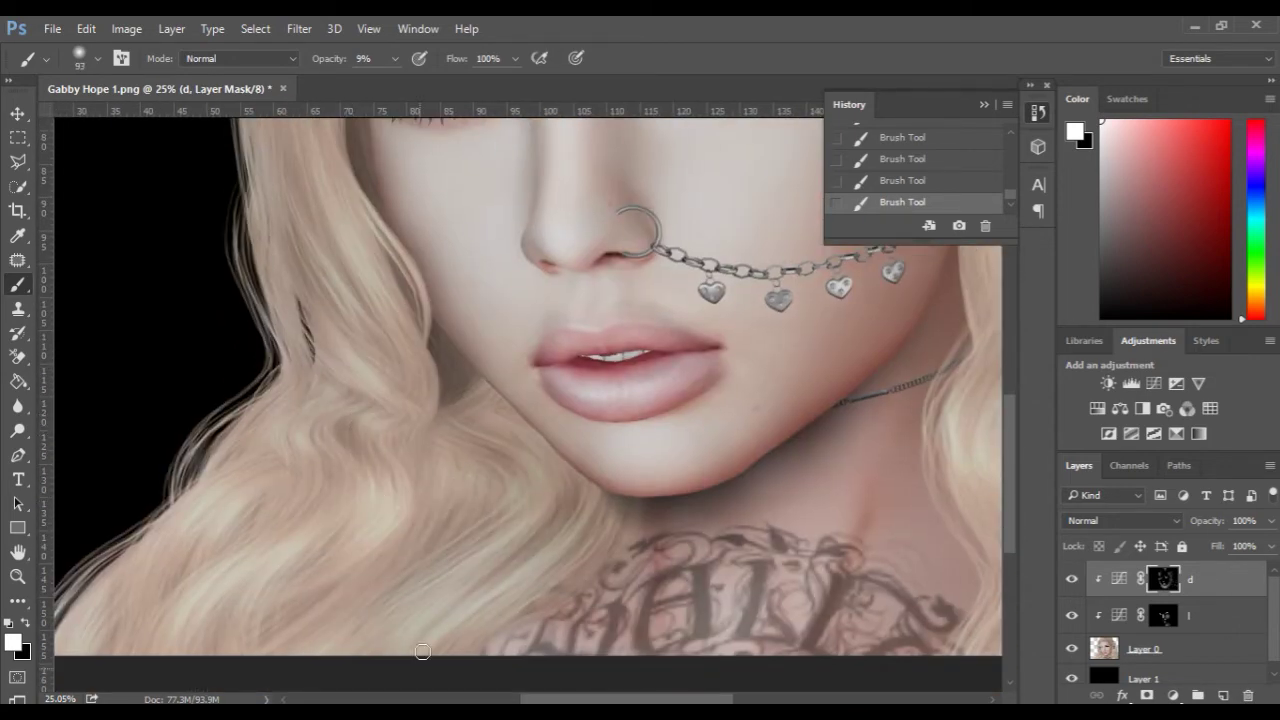
key(space)
drag(320, 425, 322, 611)
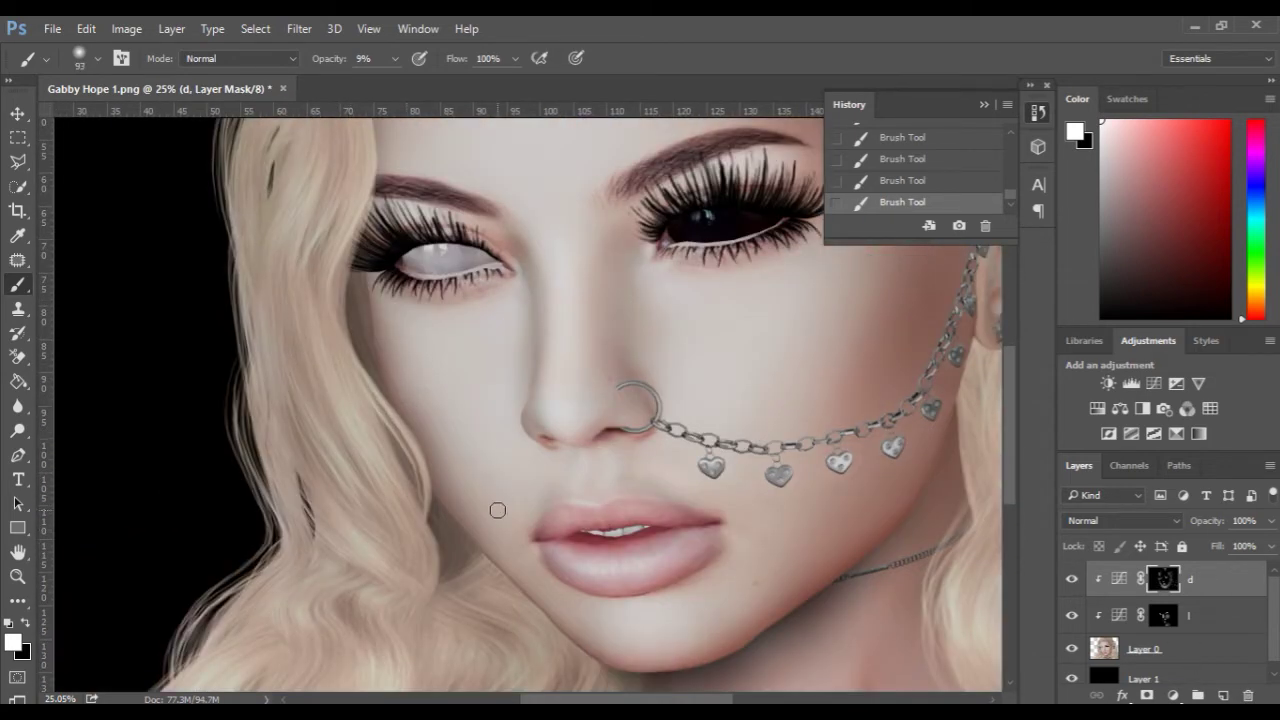
- Set the brush to 13 px and 19% opacity, paint dark strands in the curls over the shoulder, and undo the last stroke
key(space)
drag(494, 509, 512, 305)
drag(353, 527, 339, 527)
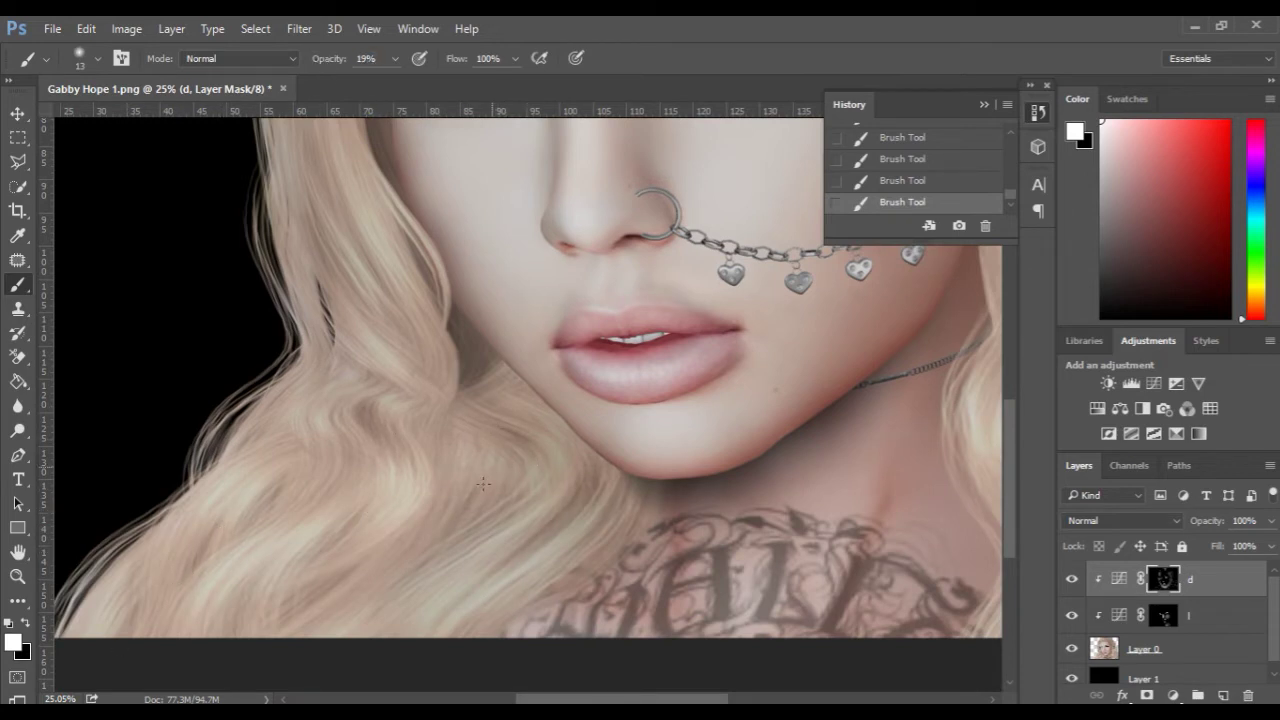
key(space)
key(ctrl+z)
- Darken fine strands from the side curls up to the crown waves on the "d" mask, undoing the last stroke
drag(415, 335, 382, 670)
key(space)
drag(400, 130, 352, 263)
drag(357, 190, 343, 272)
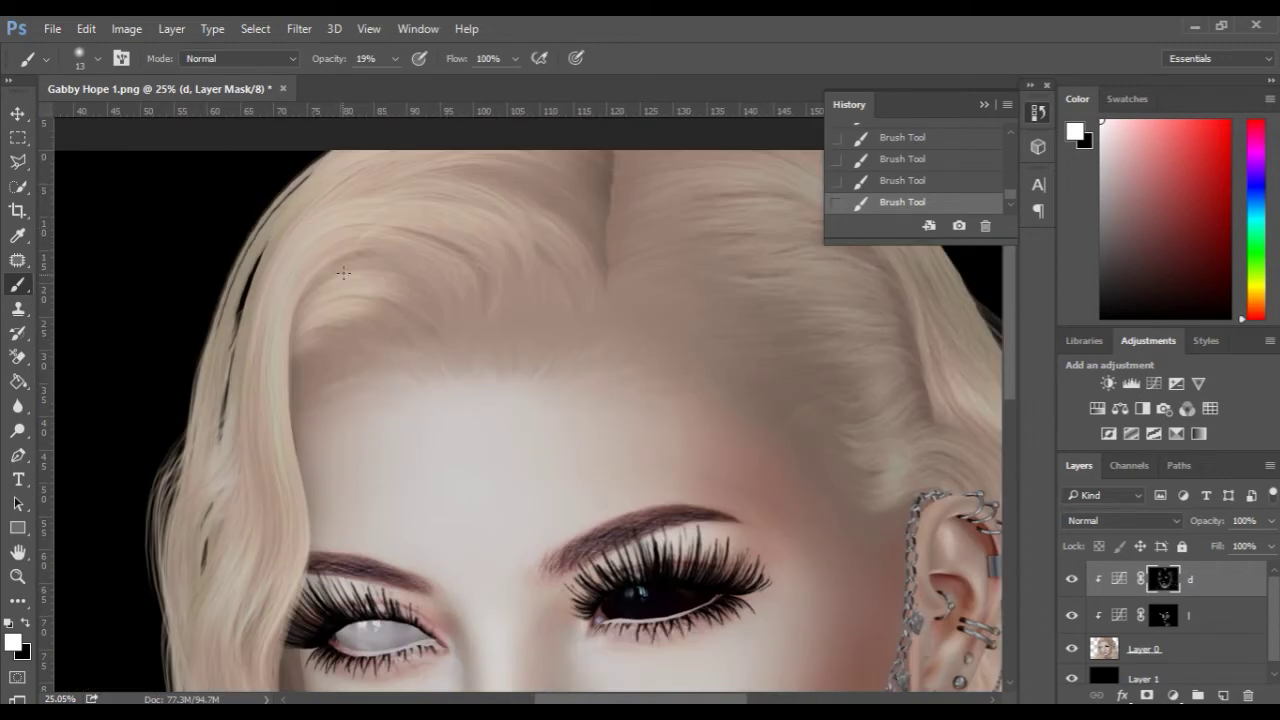
key(ctrl+z)
- Highlight fine strands in the crown and far-side curls on the "l" mask with a 13 px brush at 33% opacity
key(alt+bracketleft)
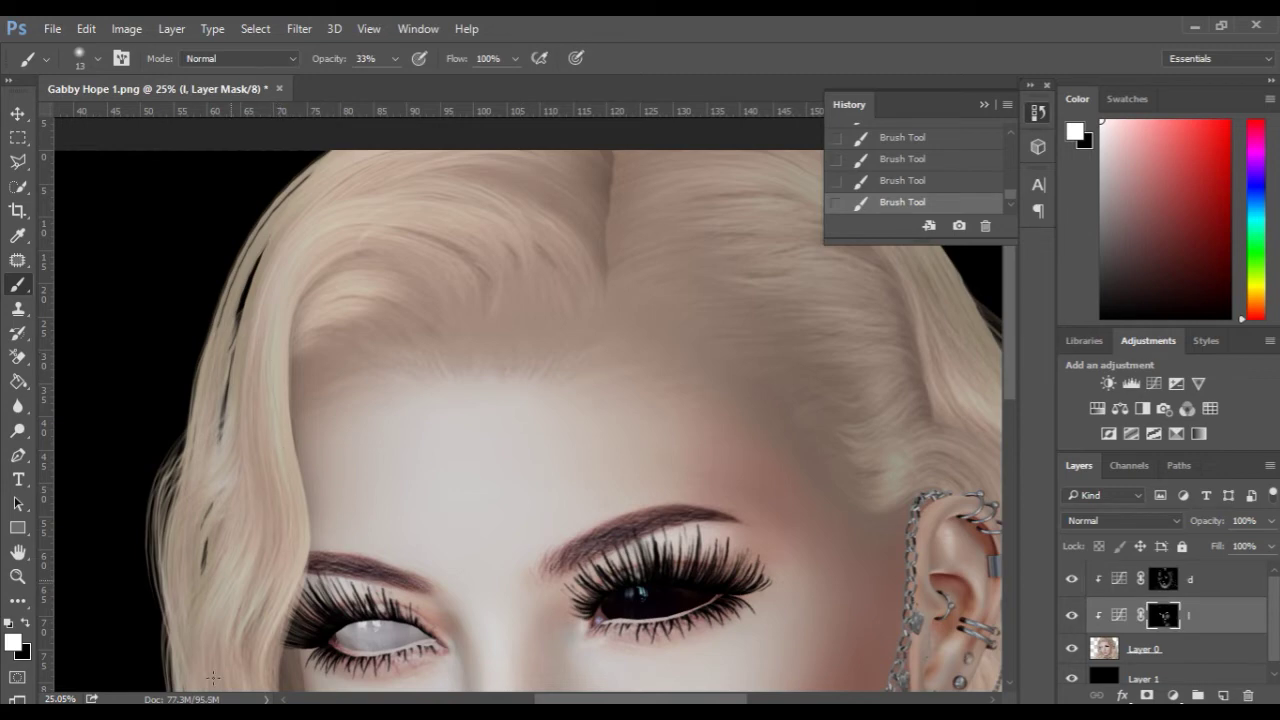
drag(278, 529, 295, 251)
drag(354, 621, 350, 535)
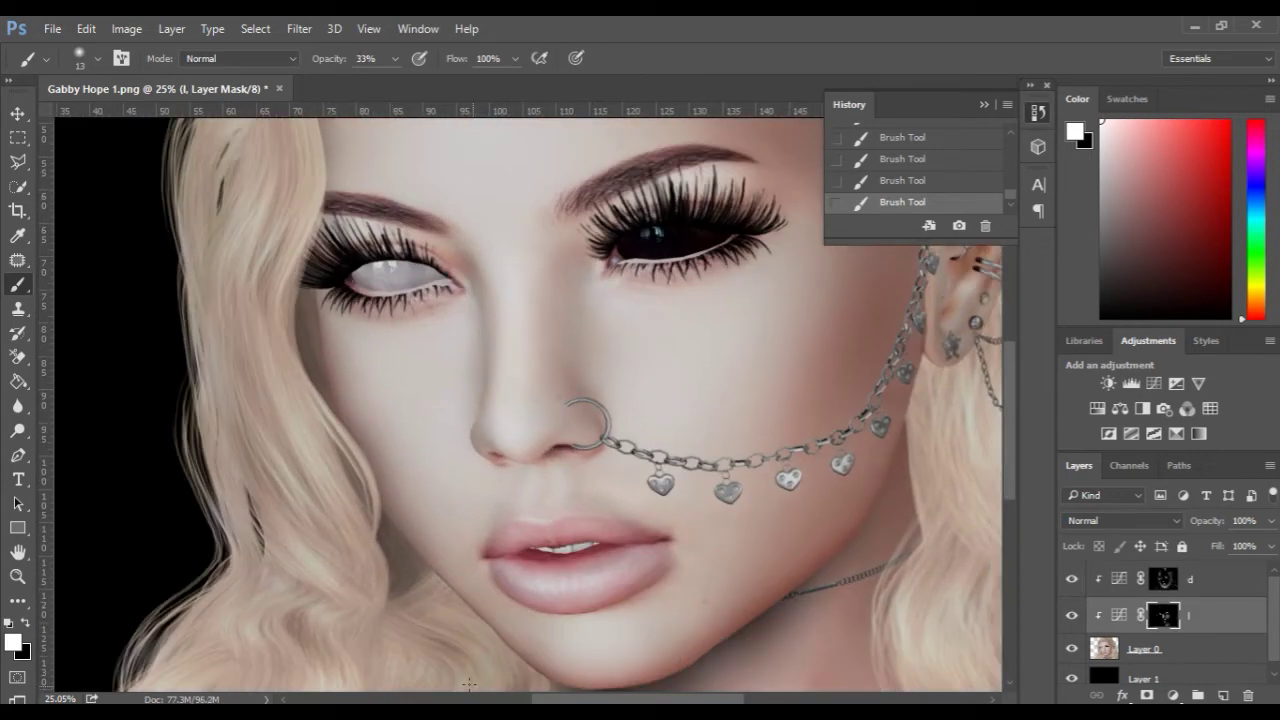
drag(443, 674, 496, 475)
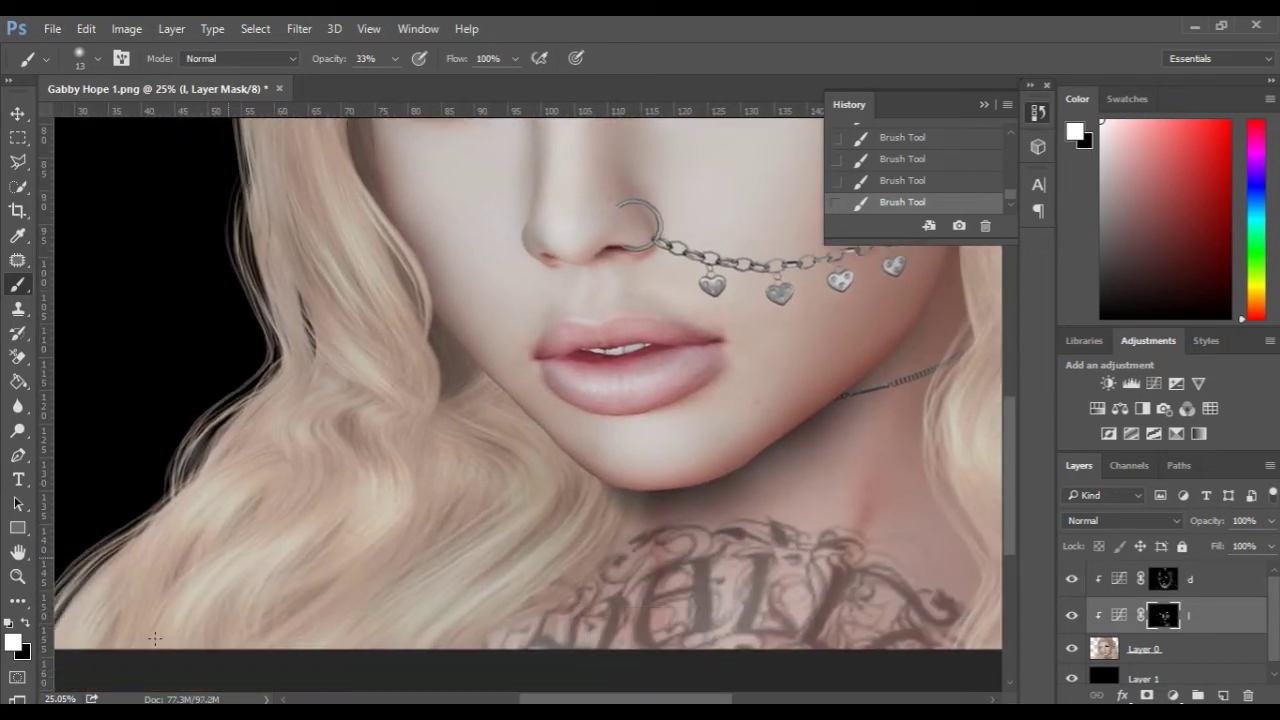
drag(205, 182, 122, 437)
drag(262, 210, 195, 529)
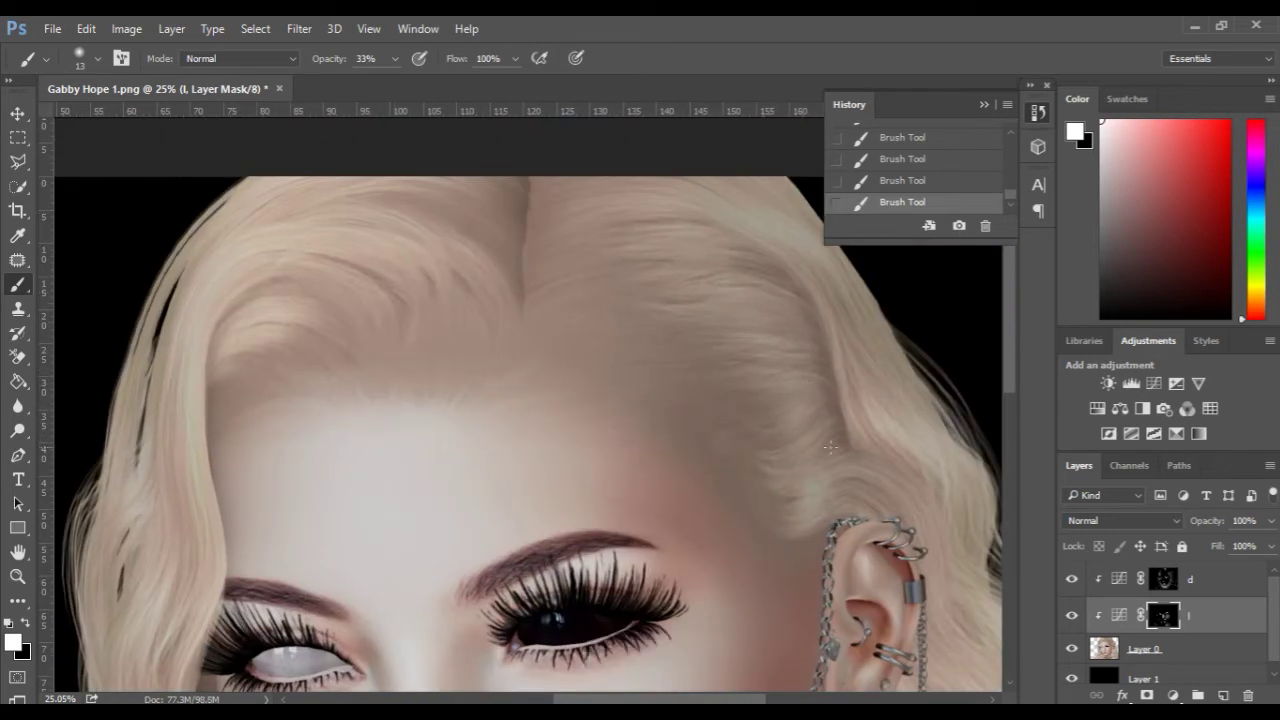
- Highlight fine strands in the hair around the ear and the curls below it on the "l" mask
drag(960, 670, 615, 443)
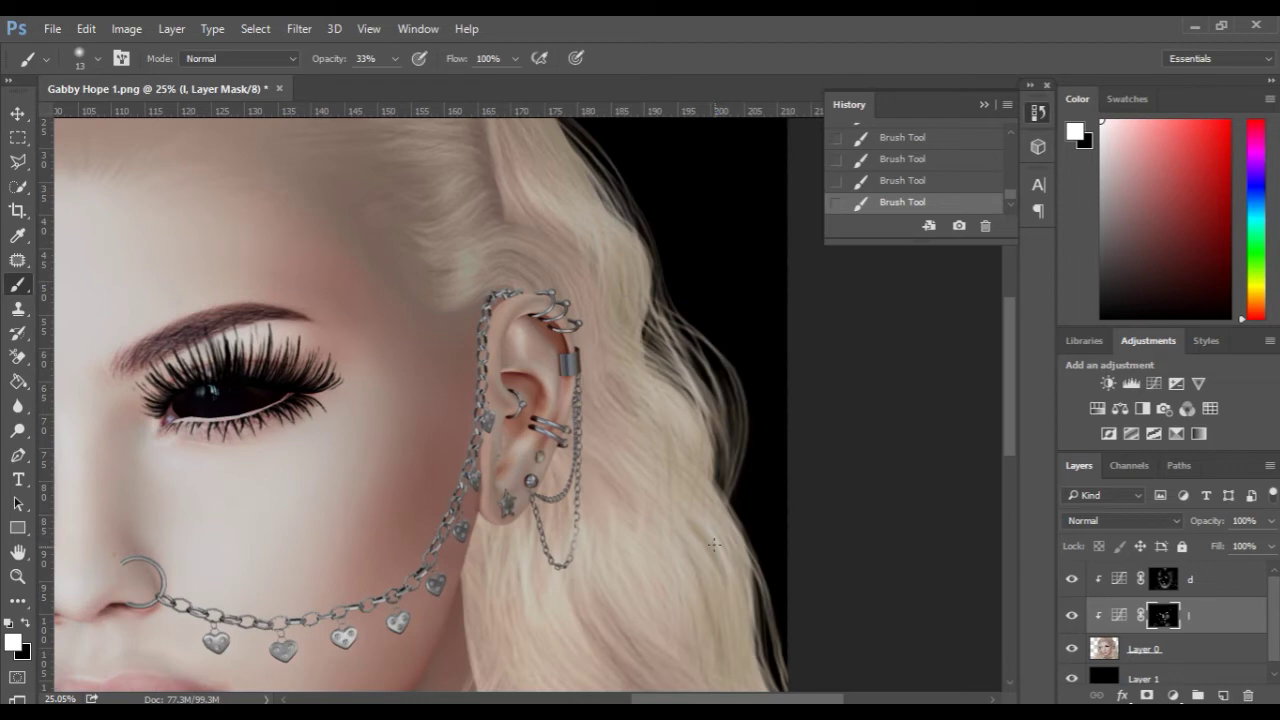
drag(594, 590, 468, 303)
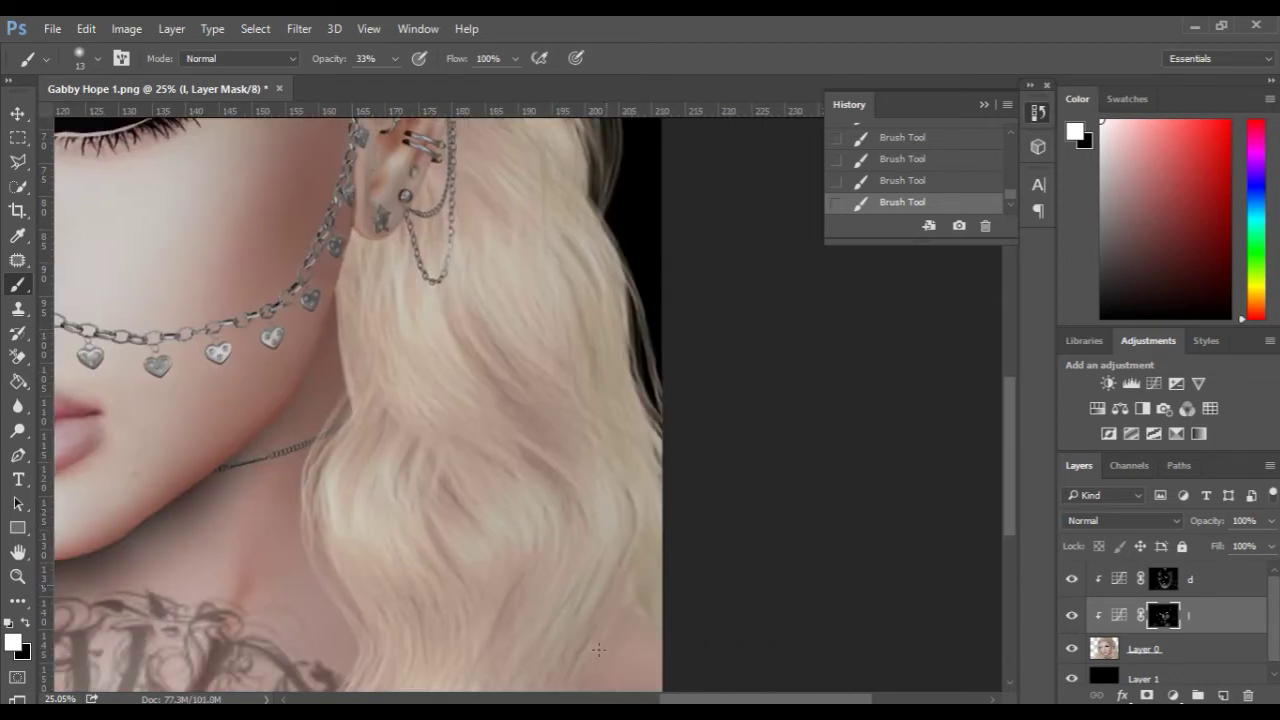
scroll(614, 563, down, 4)
scroll(489, 529, down, 1)
drag(289, 463, 511, 509)
- Create a new layer clipped above Layer 0 and set its blend mode to Hue
click(1160, 649)
click(1223, 695)
click(1120, 520)
click(1100, 488)
- Paint over the hair edges on the Hue layer with a 283 px brush at 100% opacity, and merge it into Layer 0
drag(194, 498, 217, 498)
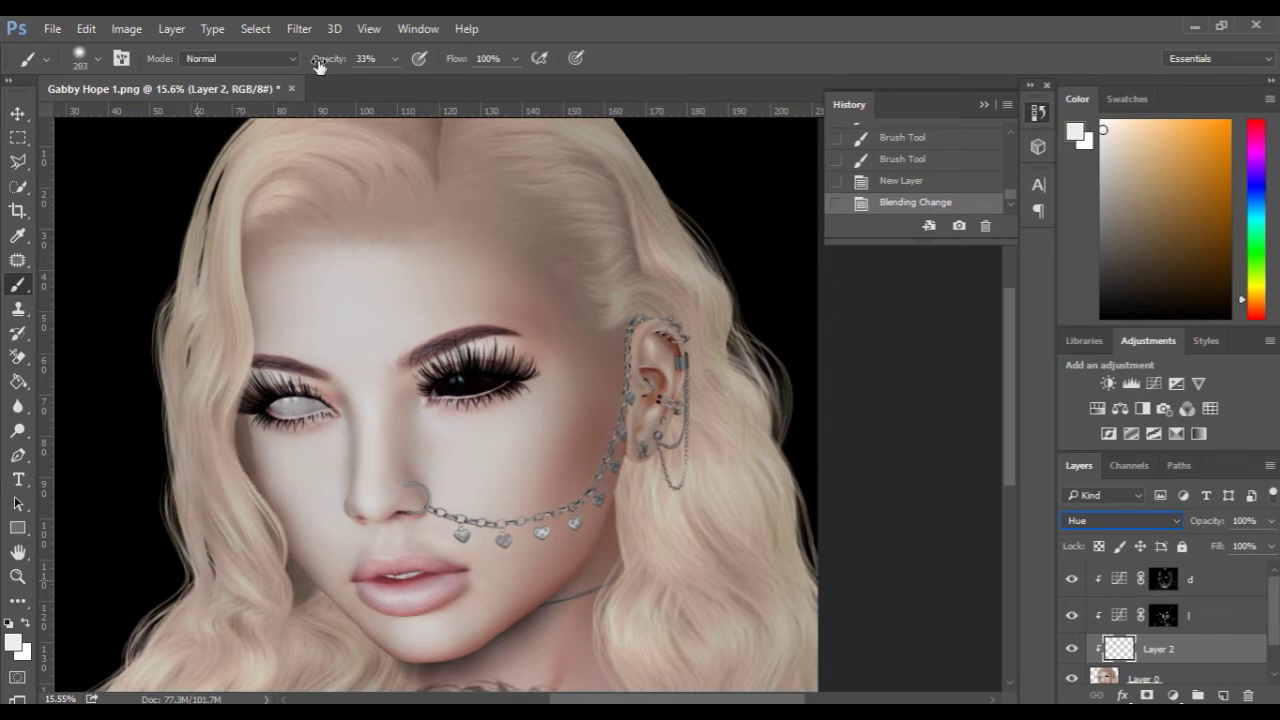
drag(125, 669, 118, 682)
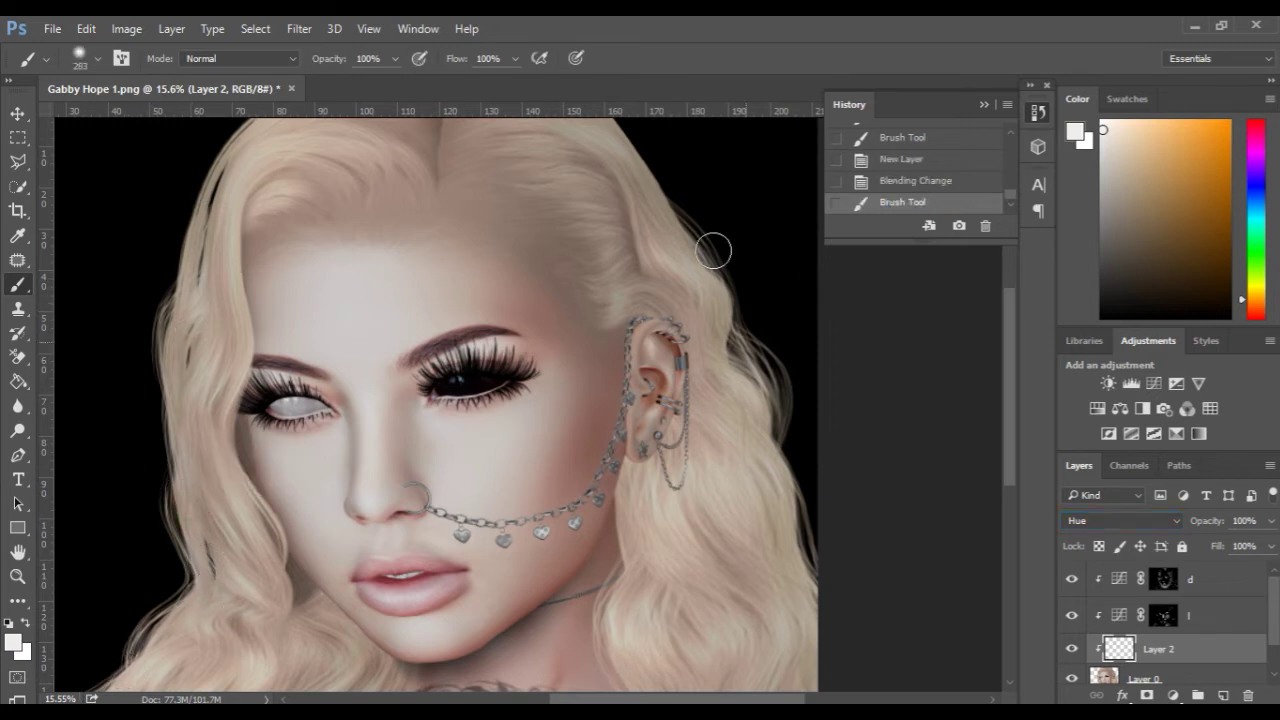
click(820, 577)
key(ctrl+e)
scroll(814, 517, down, 2)
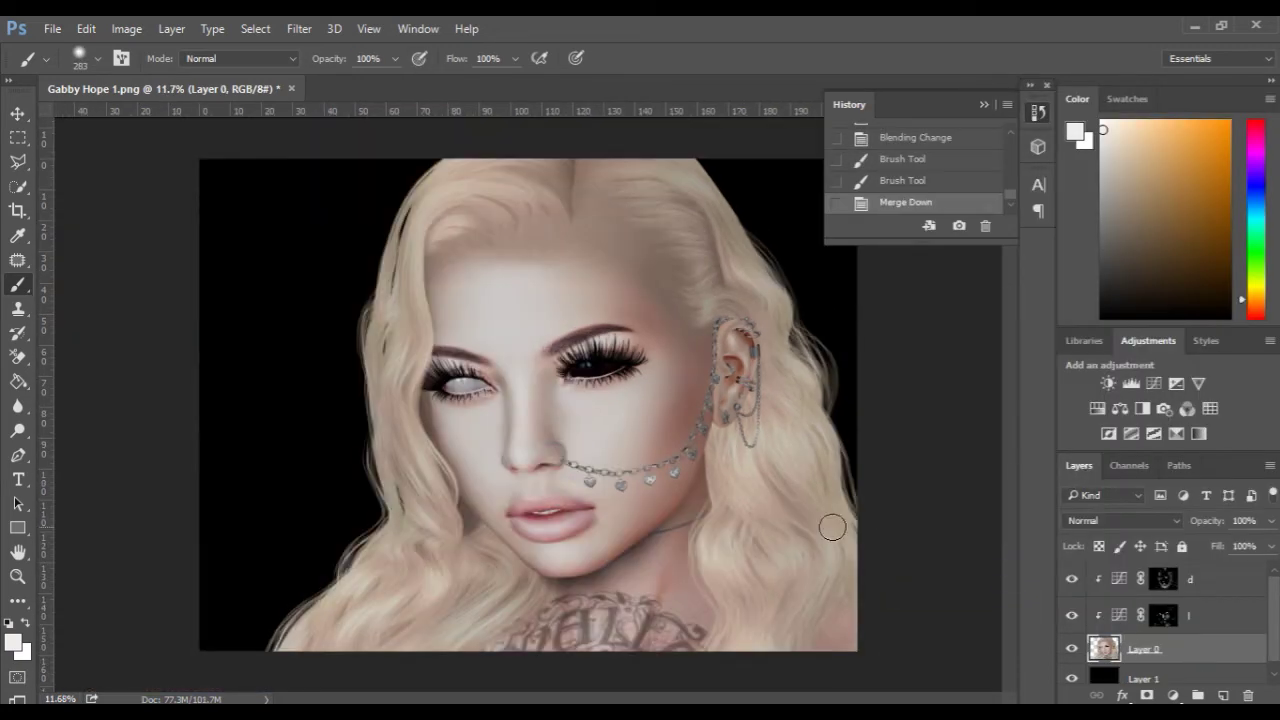
- Add a clipped Brightness/Contrast adjustment with brightness -4 and contrast 37
click(1108, 384)
key(ctrl+alt+g)
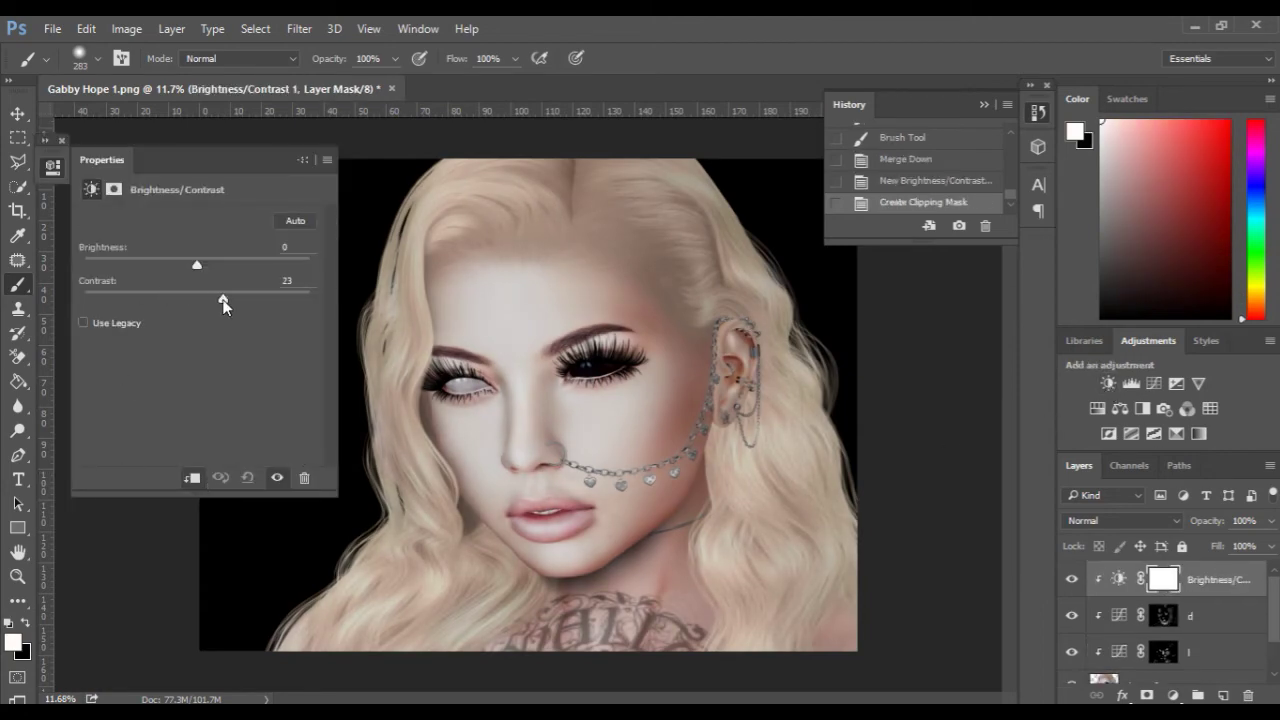
drag(246, 300, 193, 268)
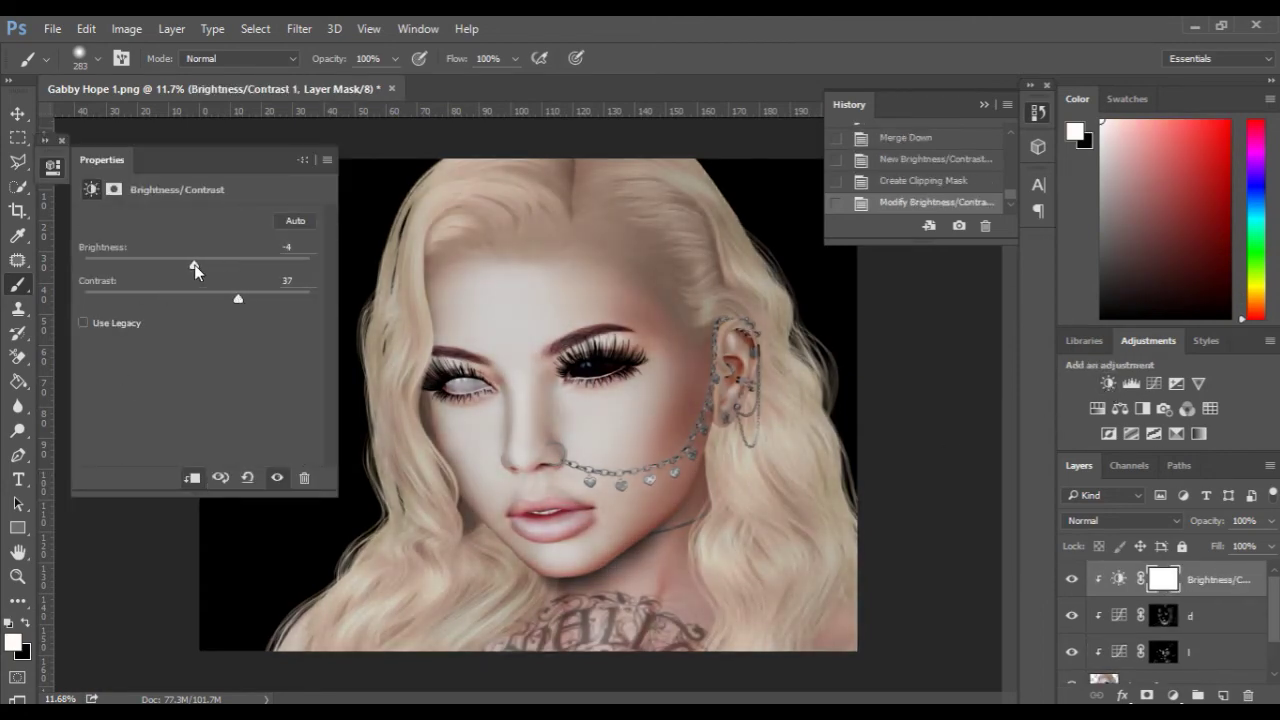
- Add a clipped Levels adjustment with black input 26 and midtones 0.93
click(1131, 383)
key(ctrl+alt+g)
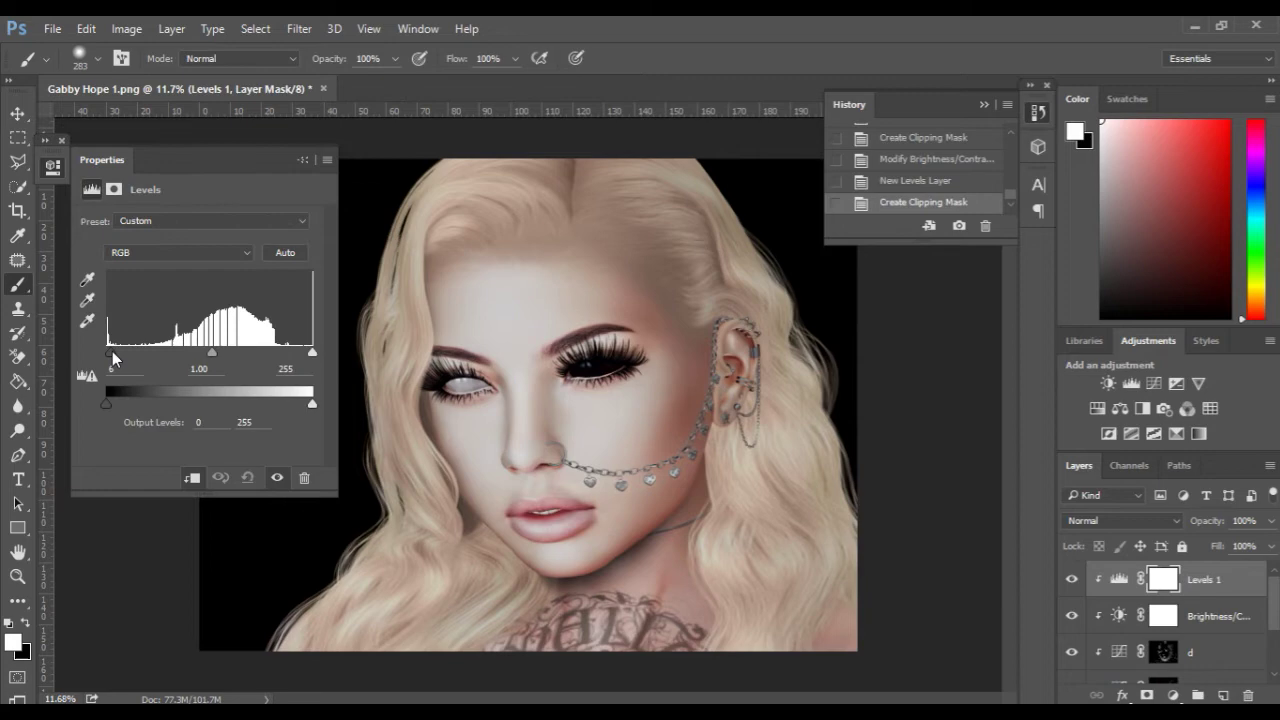
drag(107, 353, 126, 353)
drag(219, 353, 224, 353)
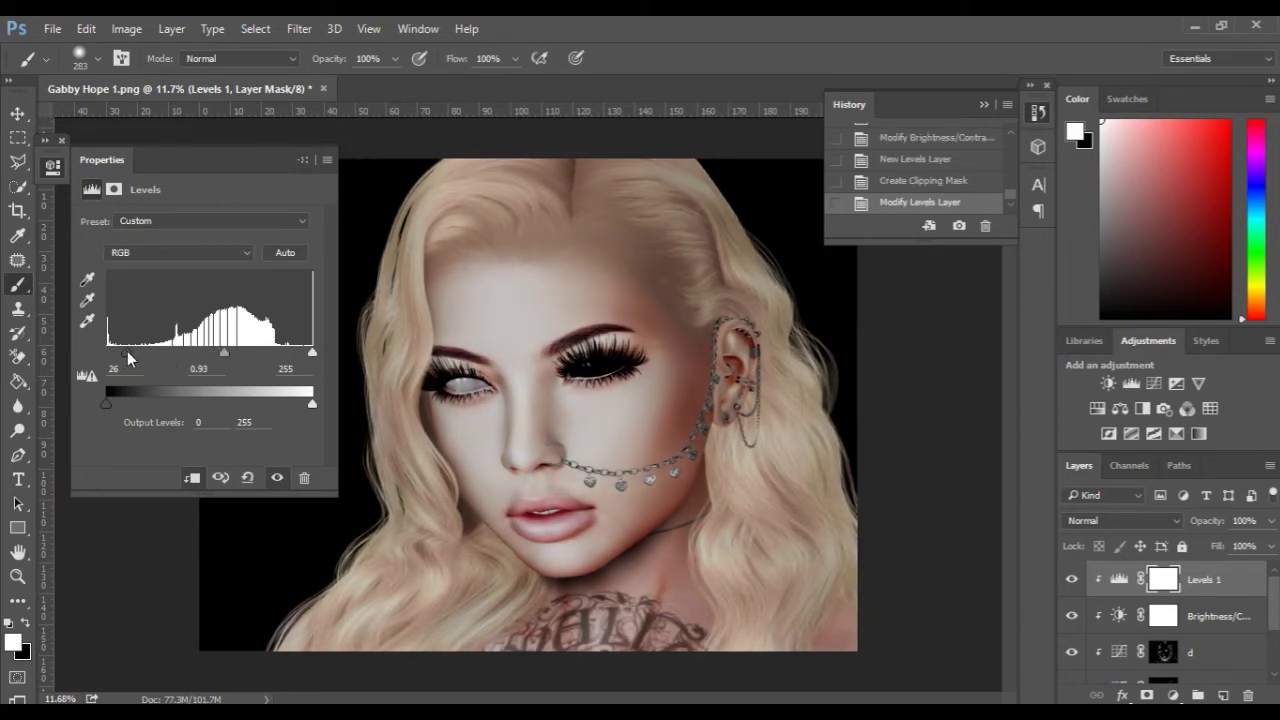
drag(313, 353, 317, 353)
- Add a Vibrance adjustment, change its vibrance amount, and clip it to the layers below
click(1198, 383)
mouse_move(198, 237)
mouse_down()
mouse_move(213, 237)
mouse_move(204, 274)
mouse_move(197, 238)
mouse_up()
click(193, 478)
- Fine-tune the black input of the Levels adjustment and set the Brightness/Contrast adjustment's contrast to 16
click(1163, 616)
click(91, 190)
drag(119, 355, 118, 355)
click(1163, 652)
click(91, 190)
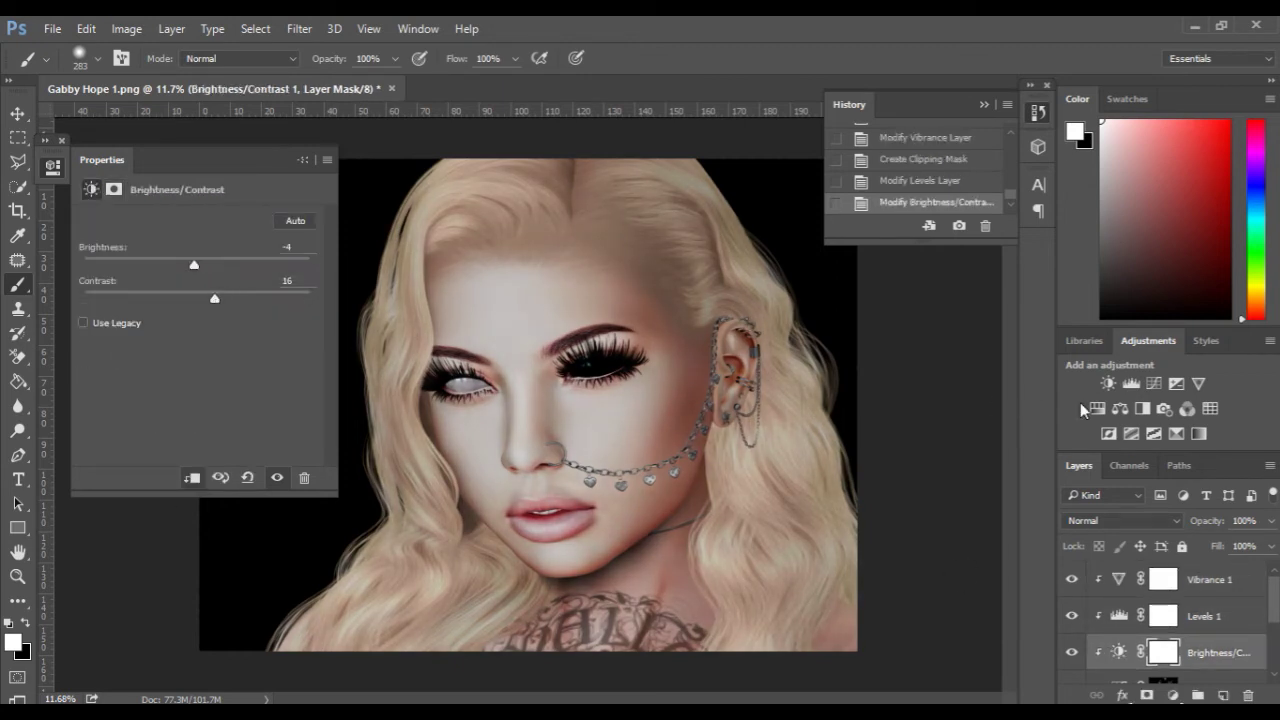
- Add a clipped Gradient Map adjustment with a black-to-white gradient above the Brightness/Contrast adjustment
click(1199, 434)
click(187, 228)
click(944, 178)
click(1216, 161)
click(1119, 652)
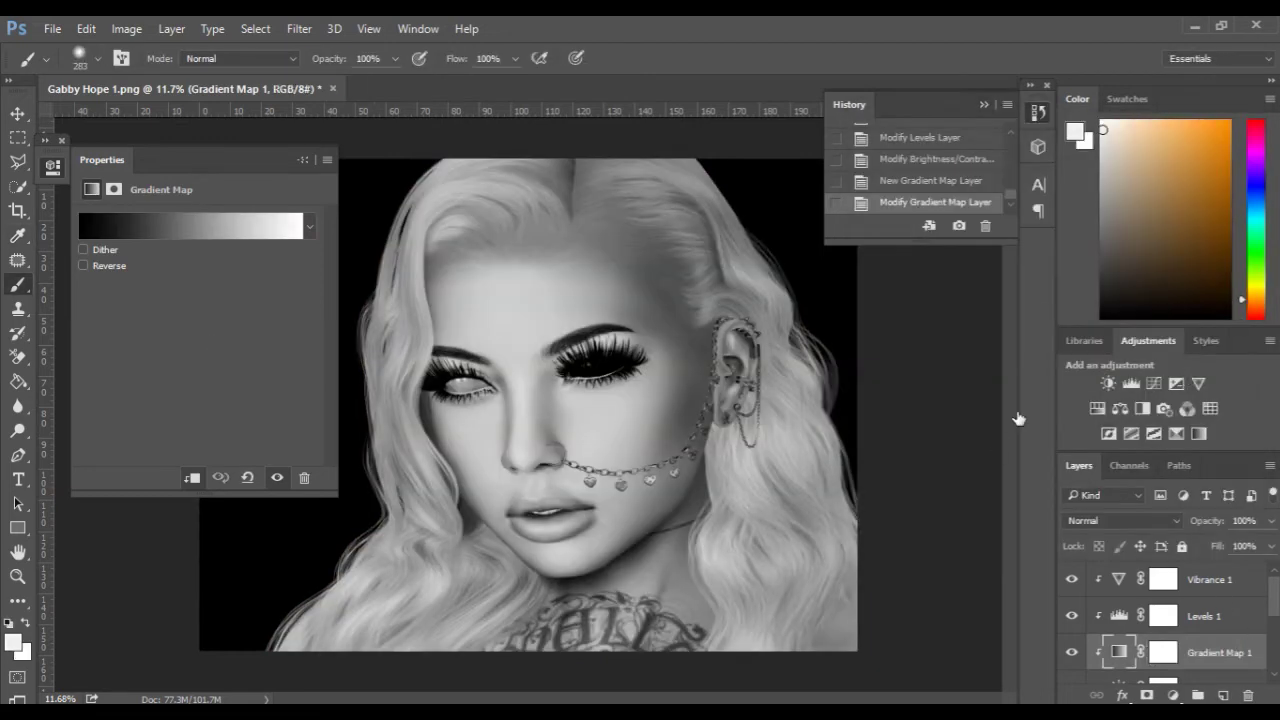
- Set the Gradient Map's blend mode to Luminosity and its opacity to 78%
double_click(1262, 646)
click(910, 217)
click(915, 592)
drag(1050, 155, 1215, 154)
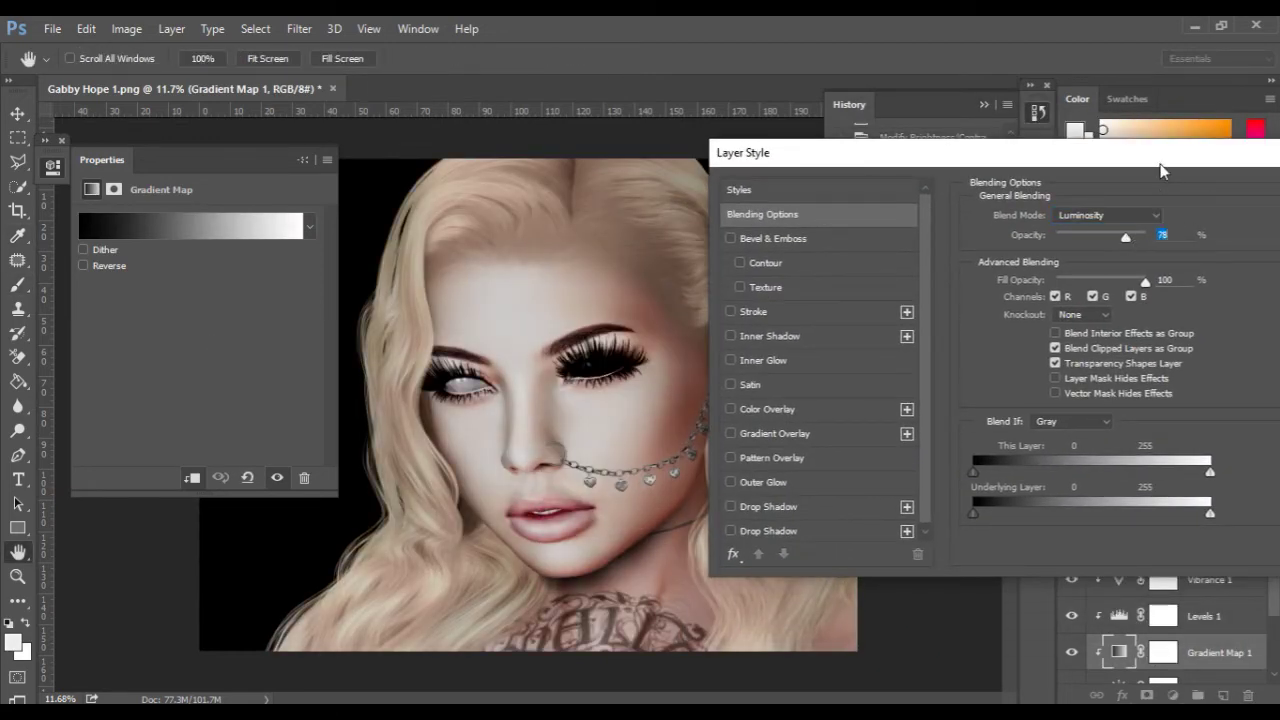
key(Return)
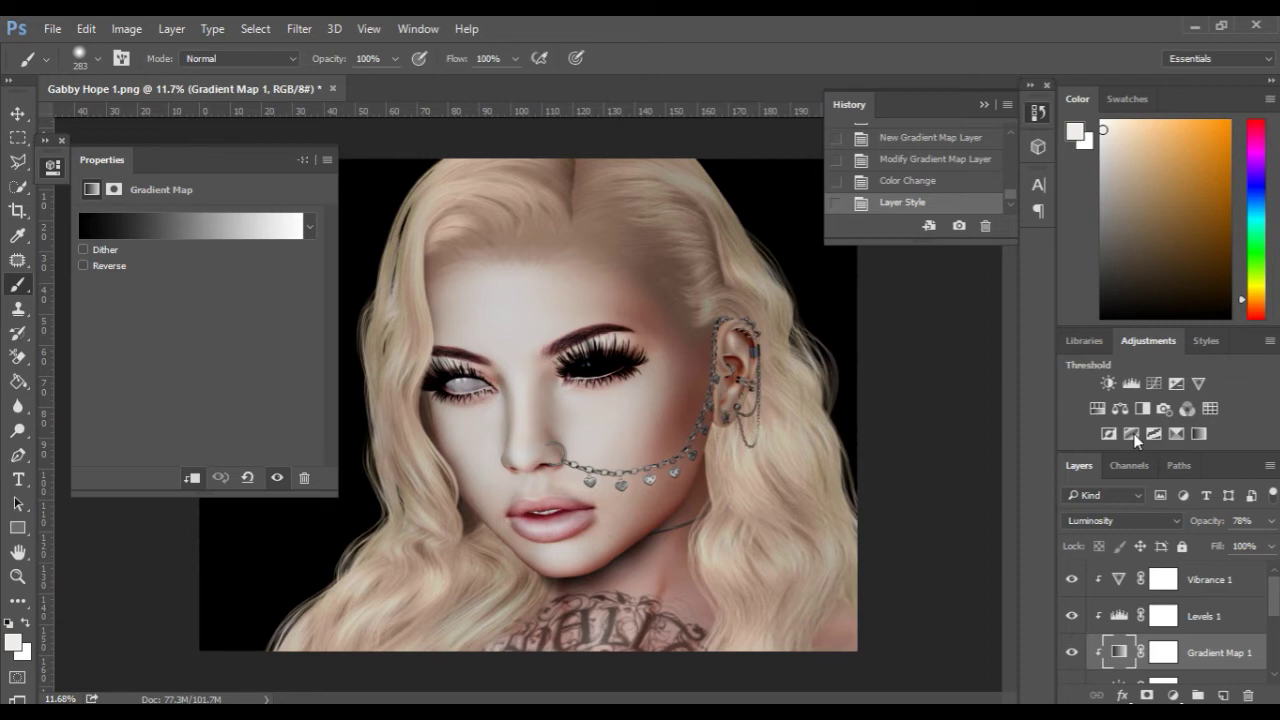
scroll(708, 460, up, 1)
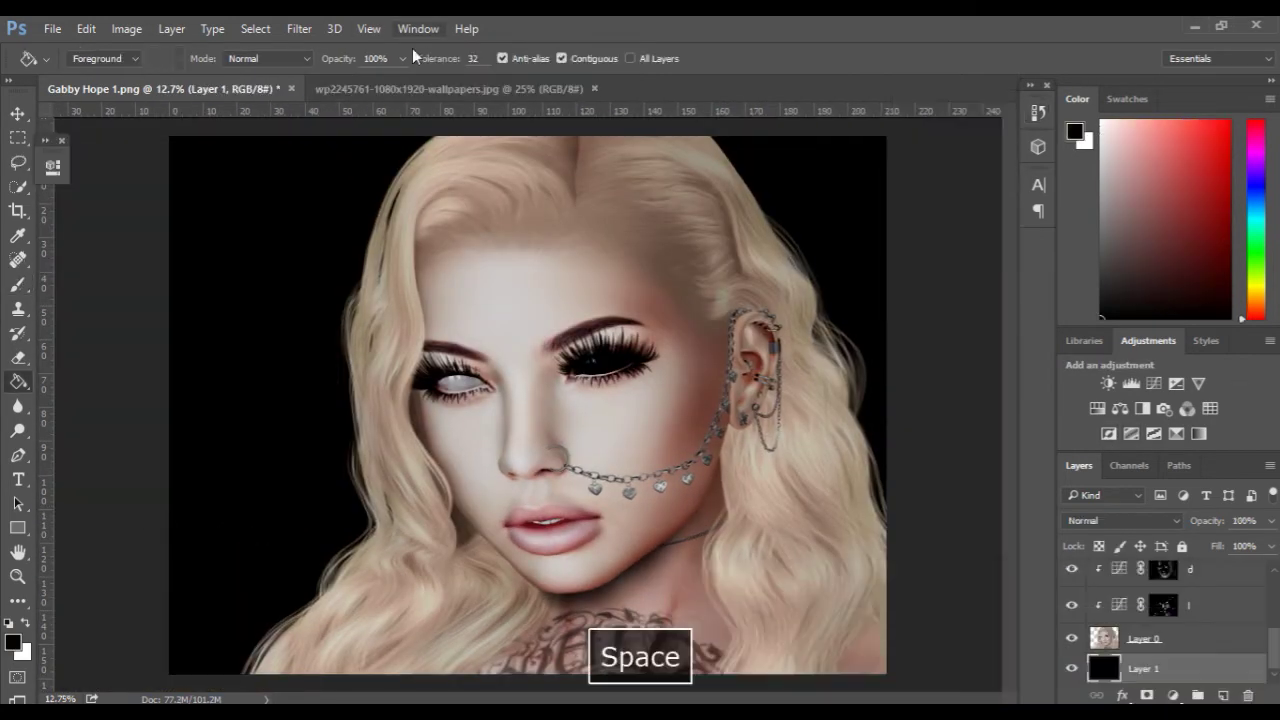
click(430, 88)
drag(1187, 588, 169, 405)
key(ctrl+t)
drag(251, 290, 251, 136)
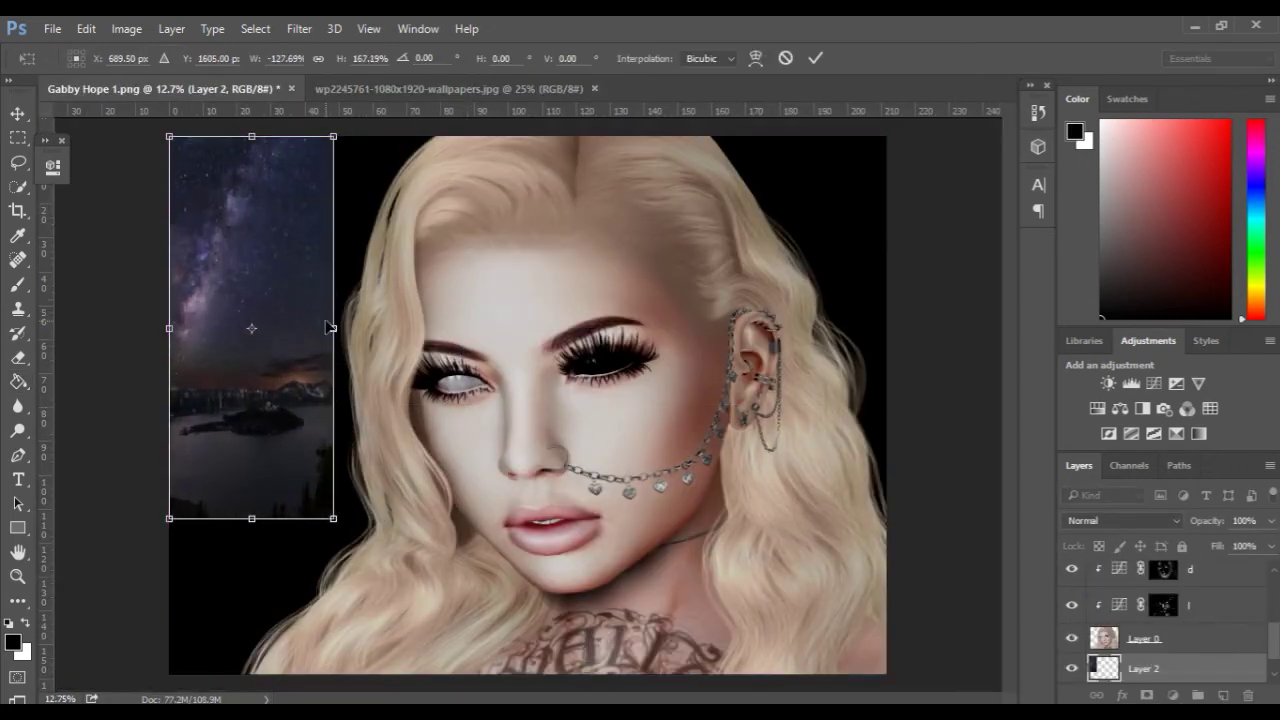
- Stretch the sky layer until its stars fill the whole background, and crop its overhang to the canvas
drag(333, 328, 887, 328)
scroll(591, 486, down, 2)
drag(528, 499, 528, 719)
scroll(528, 640, down, 3)
mouse_move(529, 655)
mouse_down()
mouse_move(529, 719)
mouse_move(529, 676)
mouse_up()
scroll(528, 640, down, 3)
drag(487, 550, 487, 507)
drag(529, 636, 529, 702)
drag(517, 361, 517, 297)
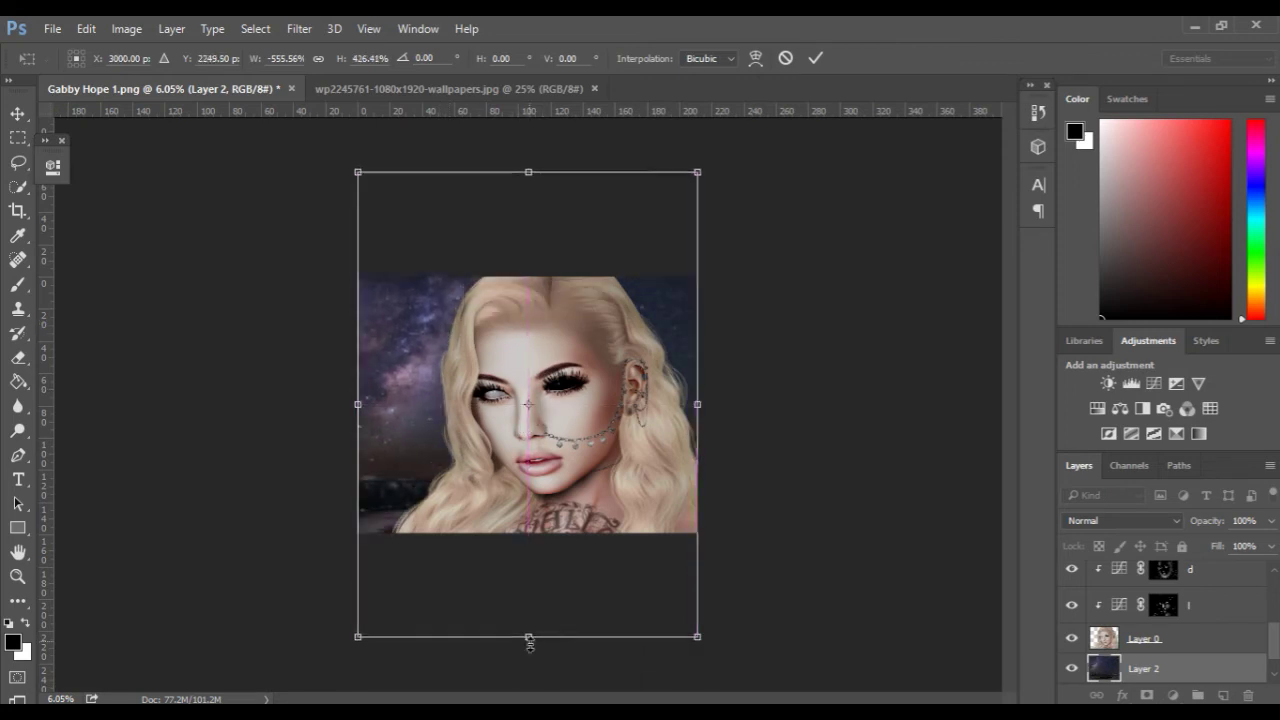
drag(529, 640, 529, 719)
key(Return)
key(Return)
scroll(465, 411, up, 2)
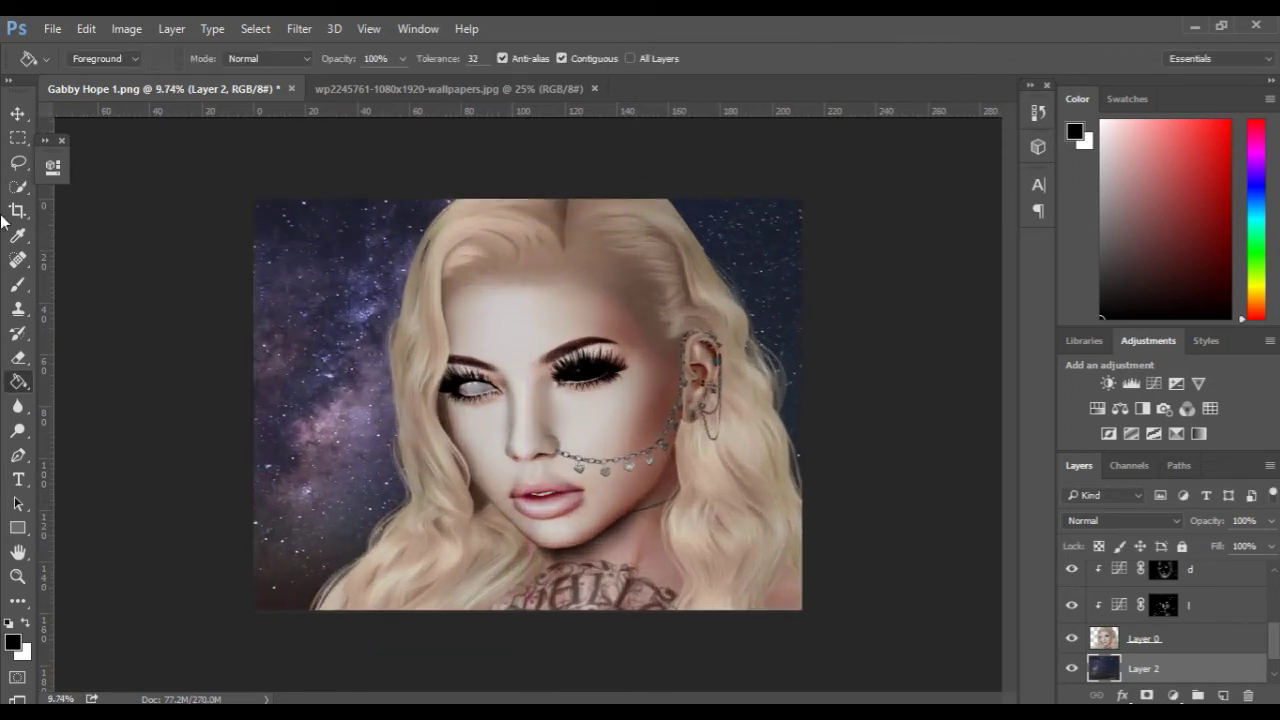
key(c)
key(Return)
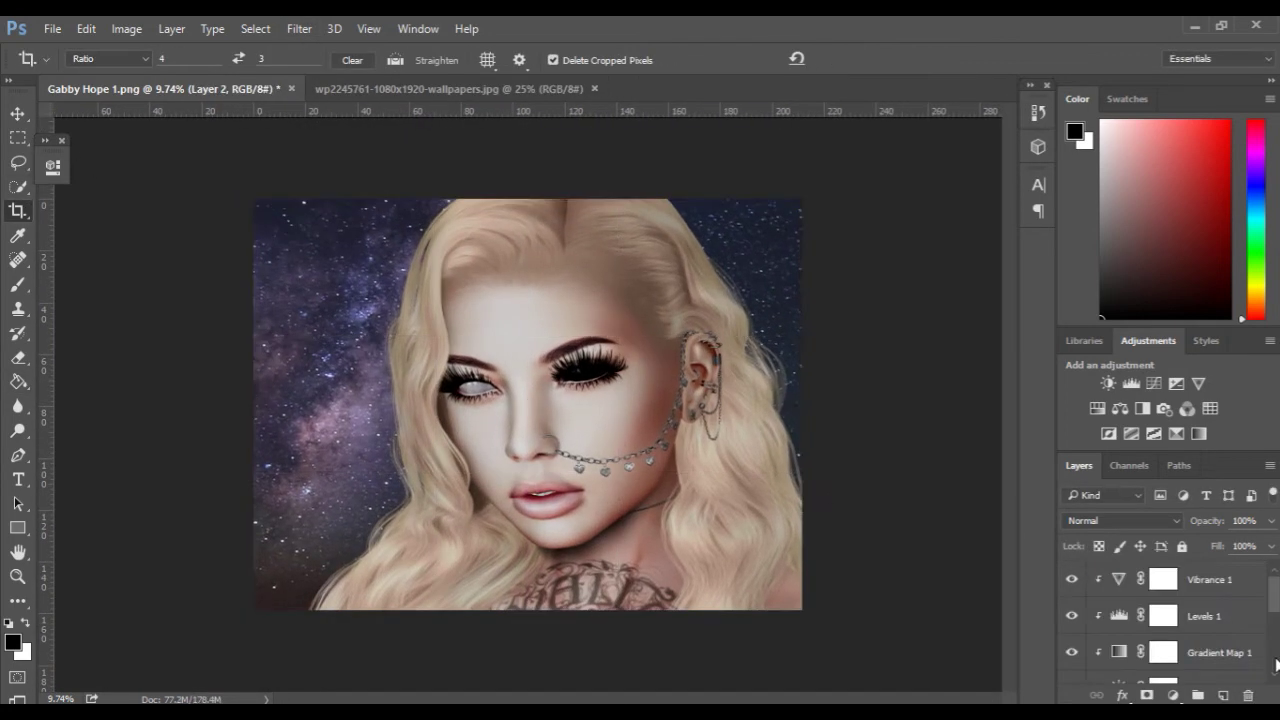
- Apply a Field Blur of 116 px with 46% light bokeh to the sky layer
click(299, 28)
click(589, 271)
drag(1120, 158, 1215, 159)
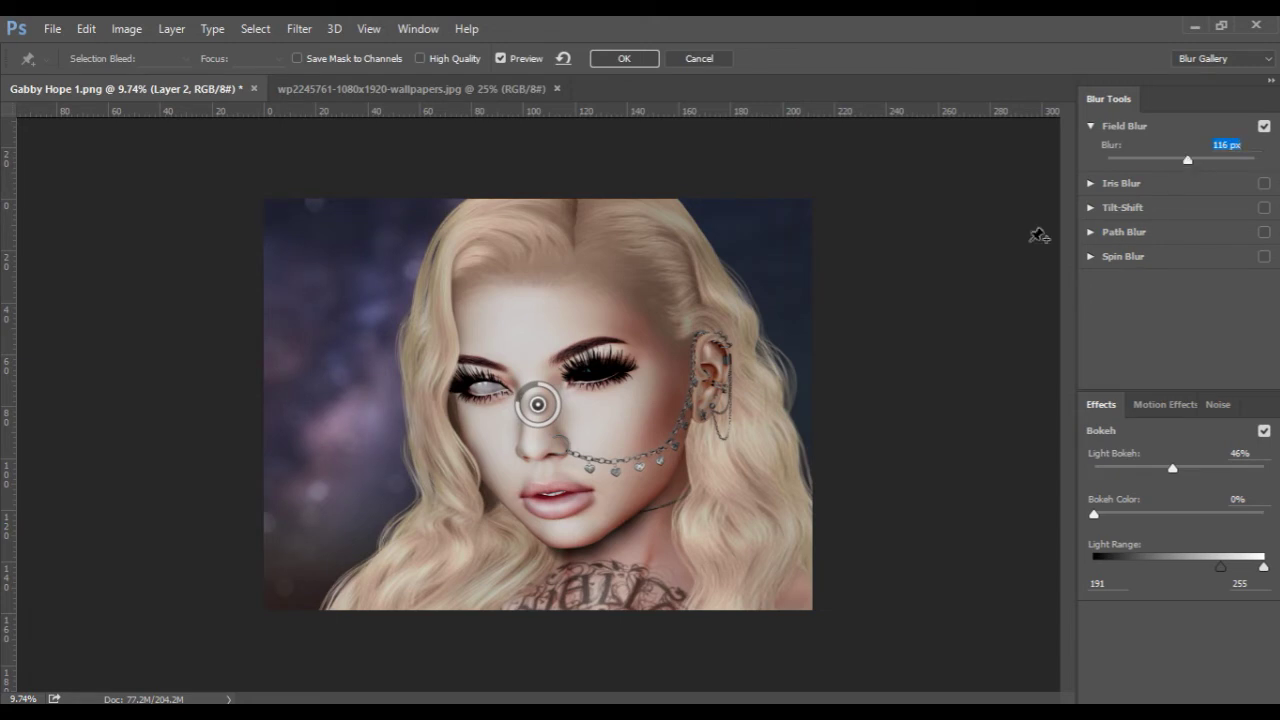
click(630, 60)
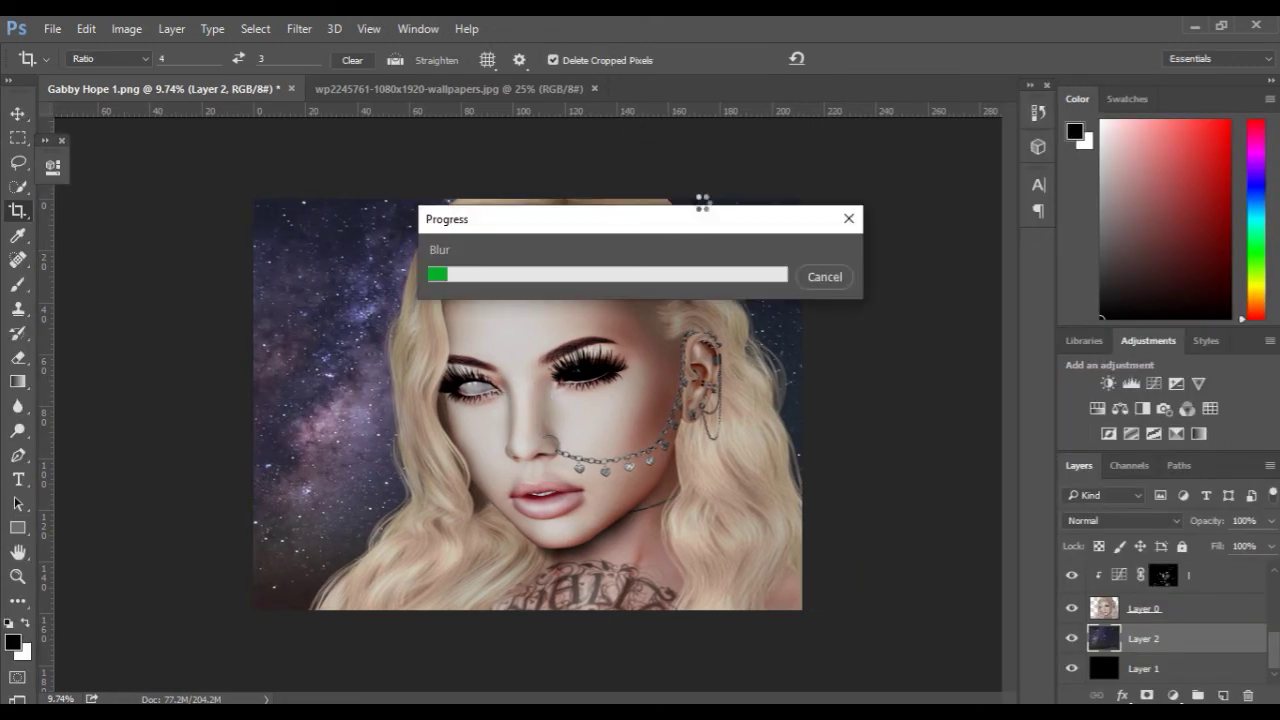
- Duplicate the blurred sky layer, move the copy towards the canvas's right side and rotate it
key(ctrl+j)
key(v)
drag(611, 386, 958, 388)
scroll(794, 405, down, 4)
key(ctrl+t)
drag(968, 260, 991, 394)
key(Return)
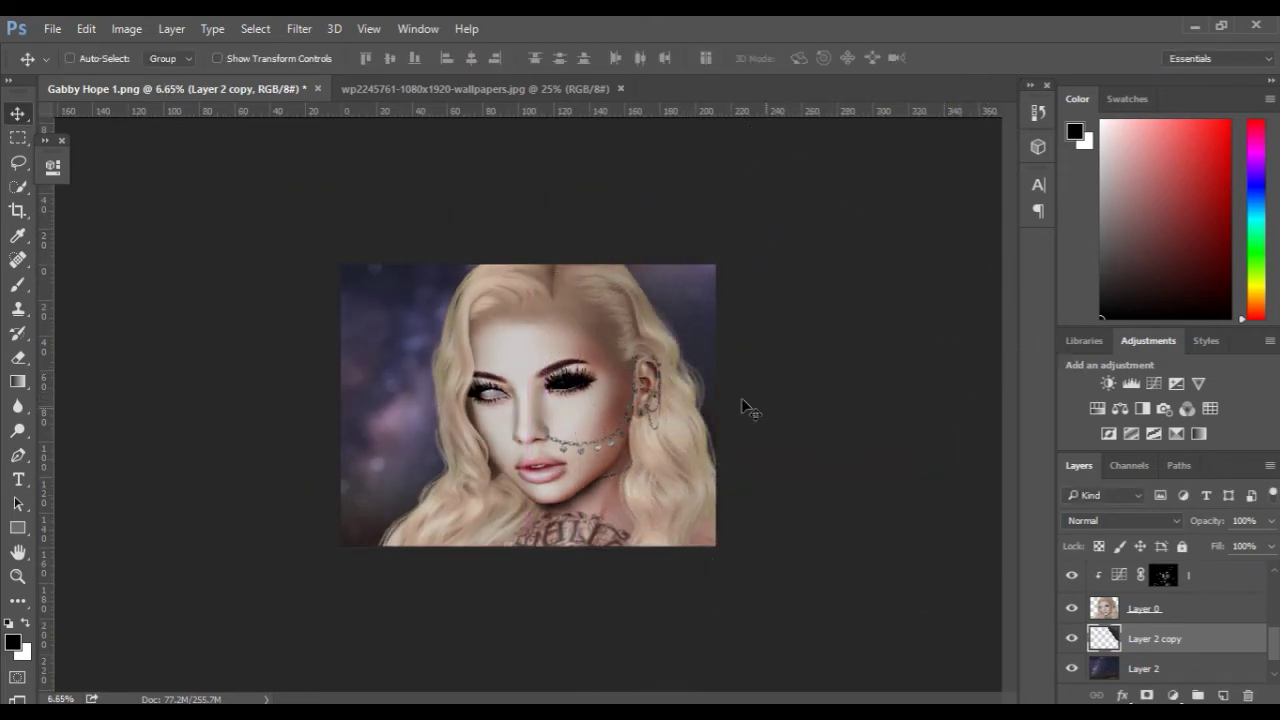
- Scale the sky copy to 86.68% width and 121.29% height over the canvas's right half, and crop its overhang
scroll(832, 448, down, 2)
key(ctrl+t)
drag(783, 520, 726, 536)
drag(697, 175, 700, 206)
drag(880, 377, 831, 377)
drag(694, 559, 683, 686)
drag(742, 452, 755, 462)
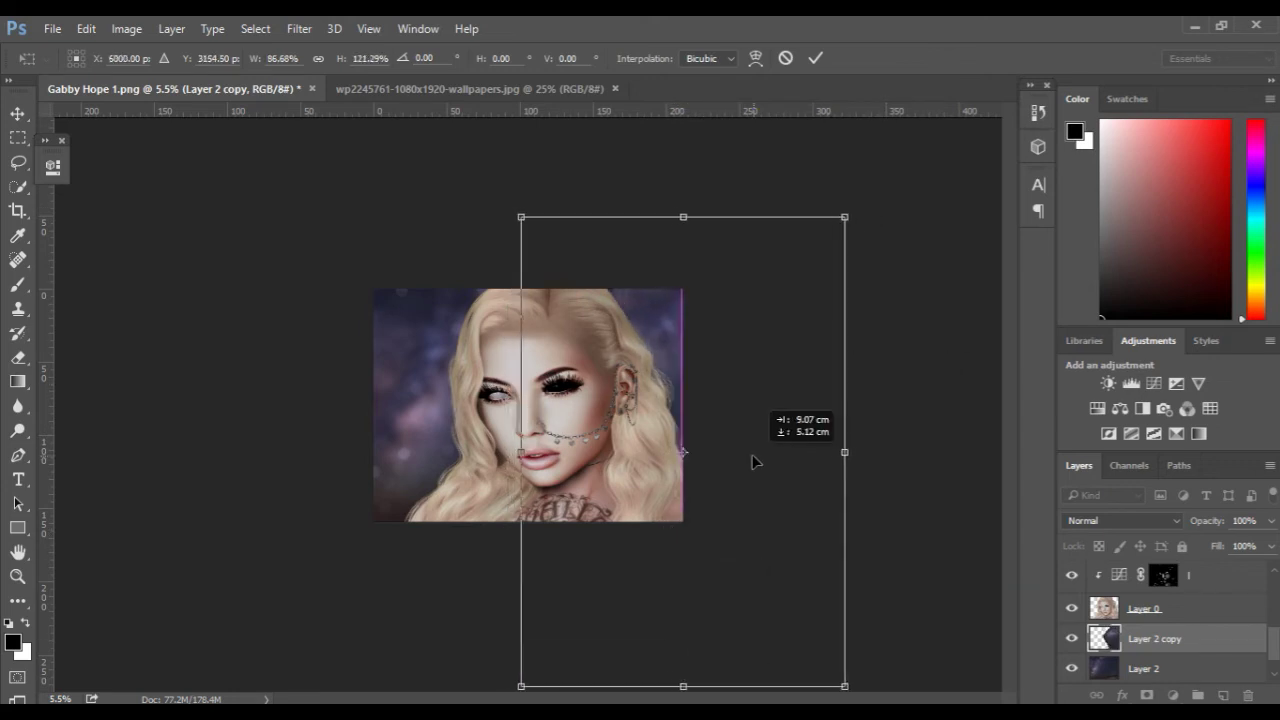
key(Return)
click(14, 213)
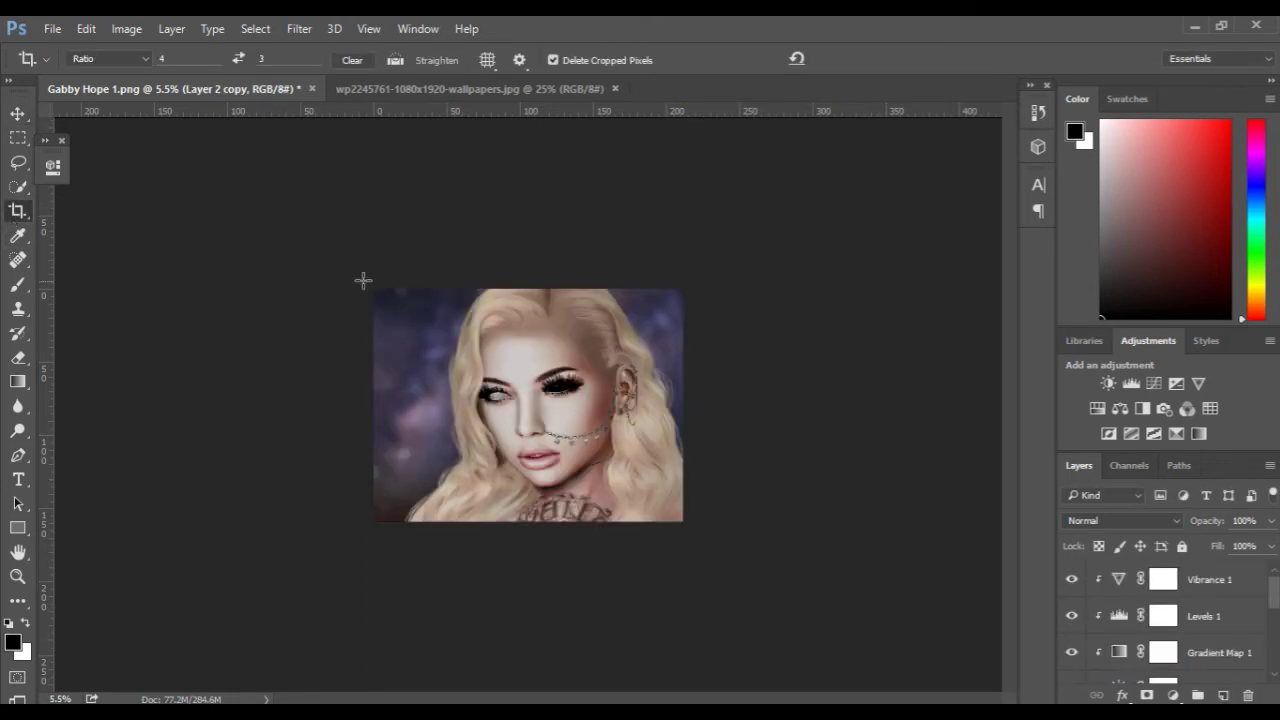
scroll(934, 335, up, 6)
- Merge the clipped adjustments below Vibrance down into the avatar layer, one after another
scroll(1180, 602, down, 5)
right_click(1200, 626)
click(1185, 455)
right_click(1217, 588)
click(1180, 545)
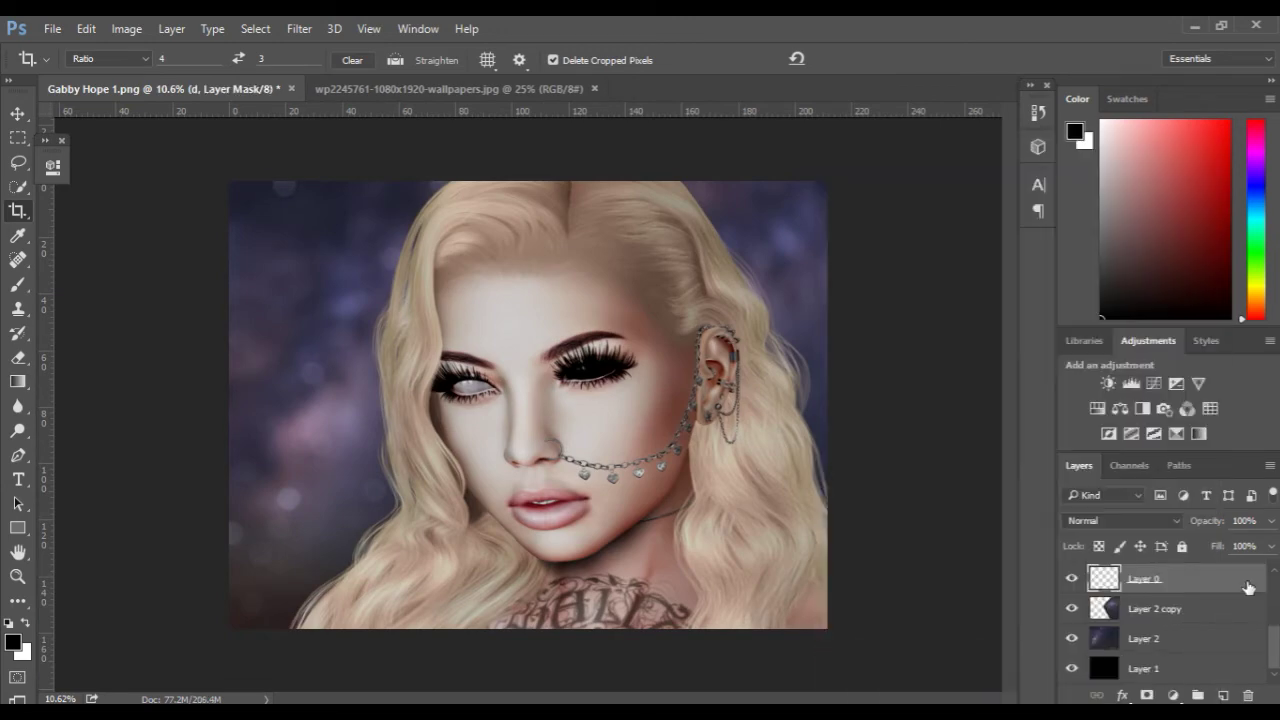
right_click(1202, 584)
click(875, 651)
right_click(1215, 622)
click(940, 563)
right_click(1226, 617)
click(940, 556)
- Merge the Vibrance adjustment into the avatar layer, undoing and repeating the merge once
right_click(1217, 585)
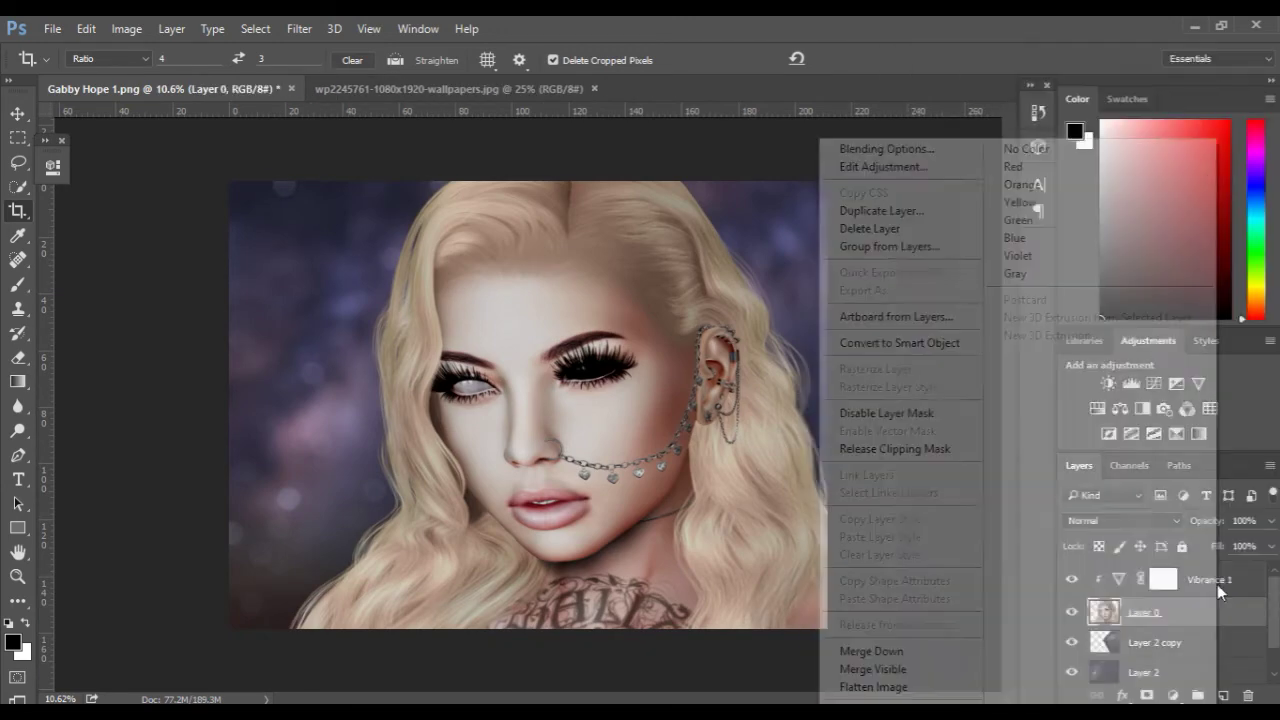
click(872, 651)
scroll(528, 406, up, 2)
key(ctrl+z)
right_click(1230, 590)
click(937, 531)
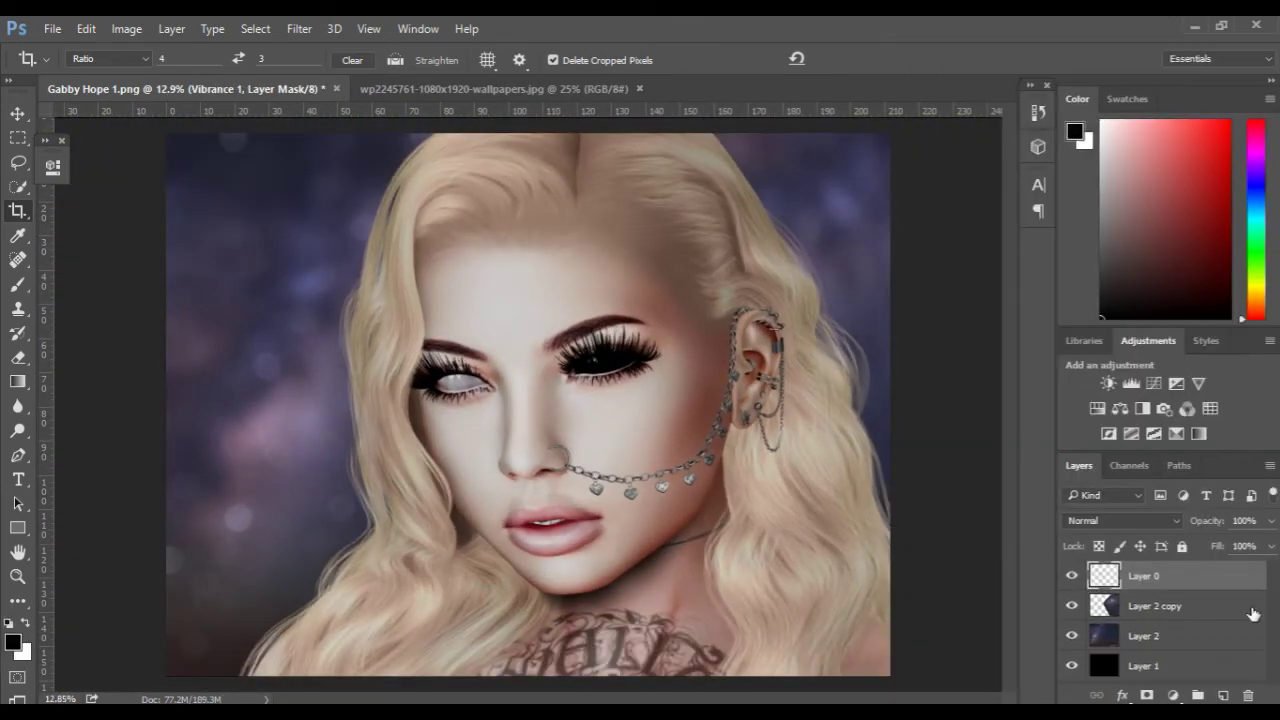
- Merge the sky copy into the sky layer below it and duplicate the avatar layer
right_click(1205, 611)
click(936, 553)
click(1180, 582)
key(ctrl+j)
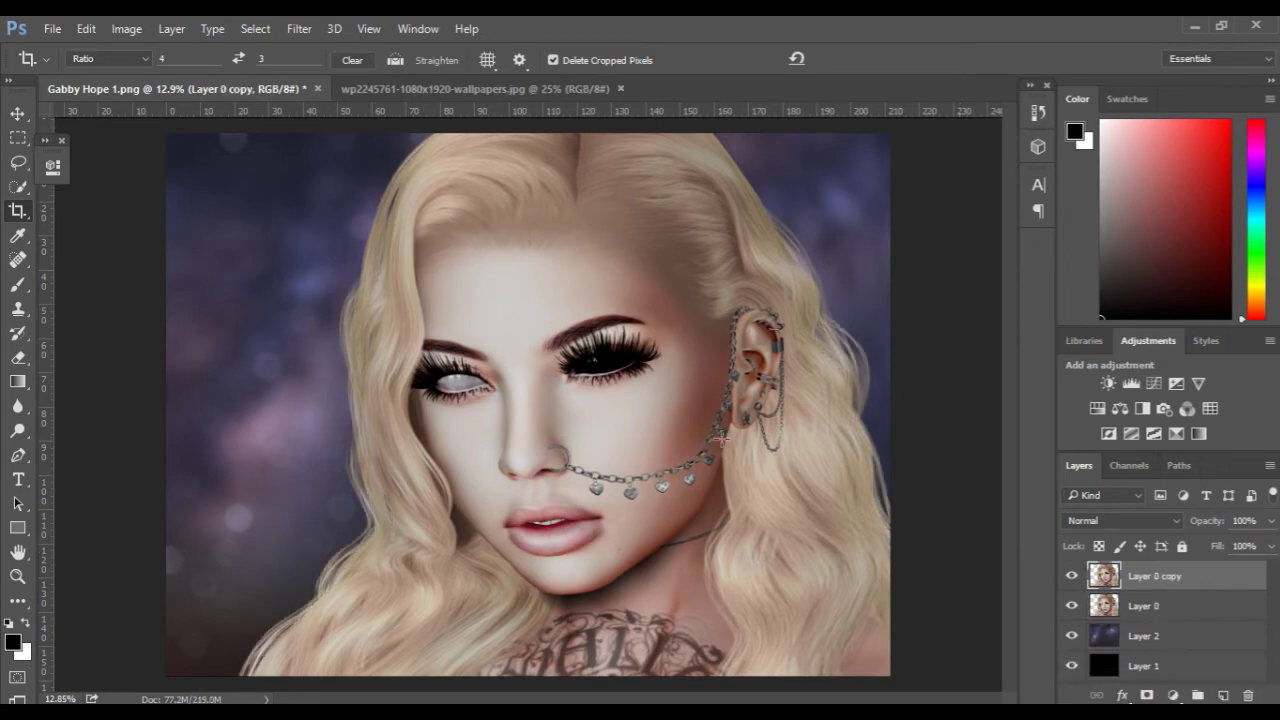
click(298, 34)
mouse_move(341, 253)
click(578, 271)
key(ctrl+z)
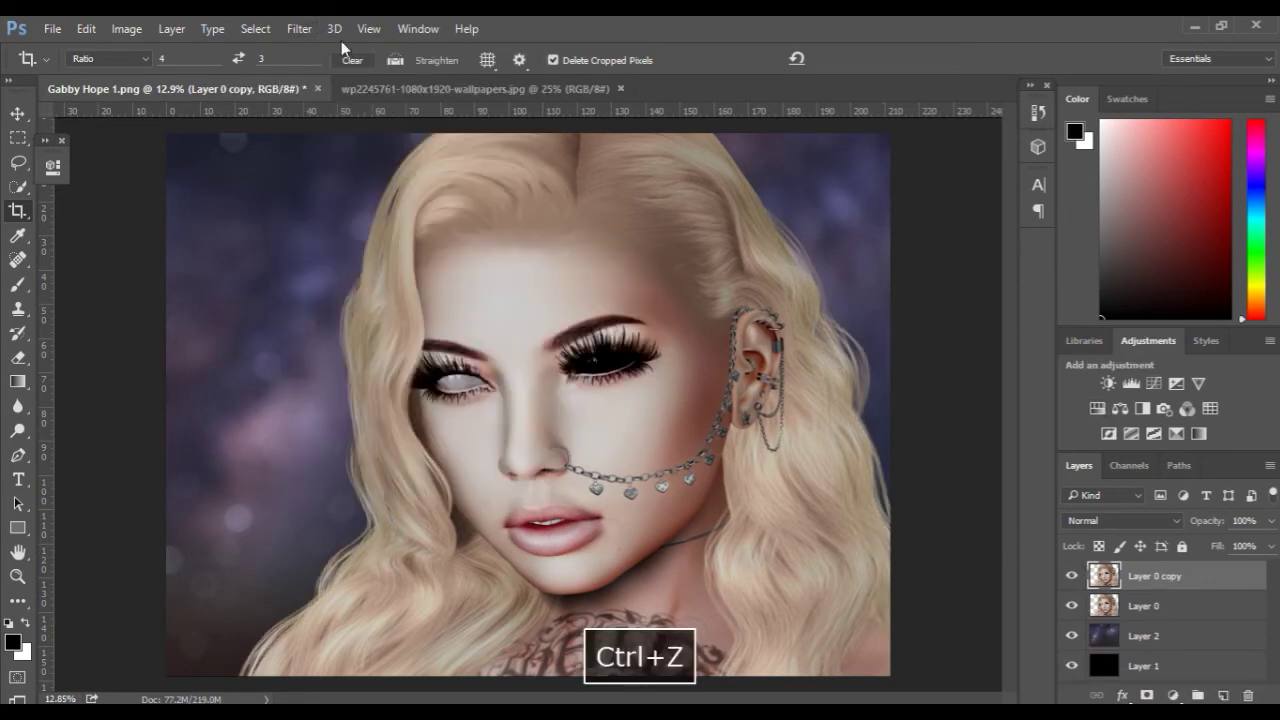
- Apply a Field Blur to the duplicated avatar layer and hide it with an inverted layer mask
click(299, 28)
click(600, 269)
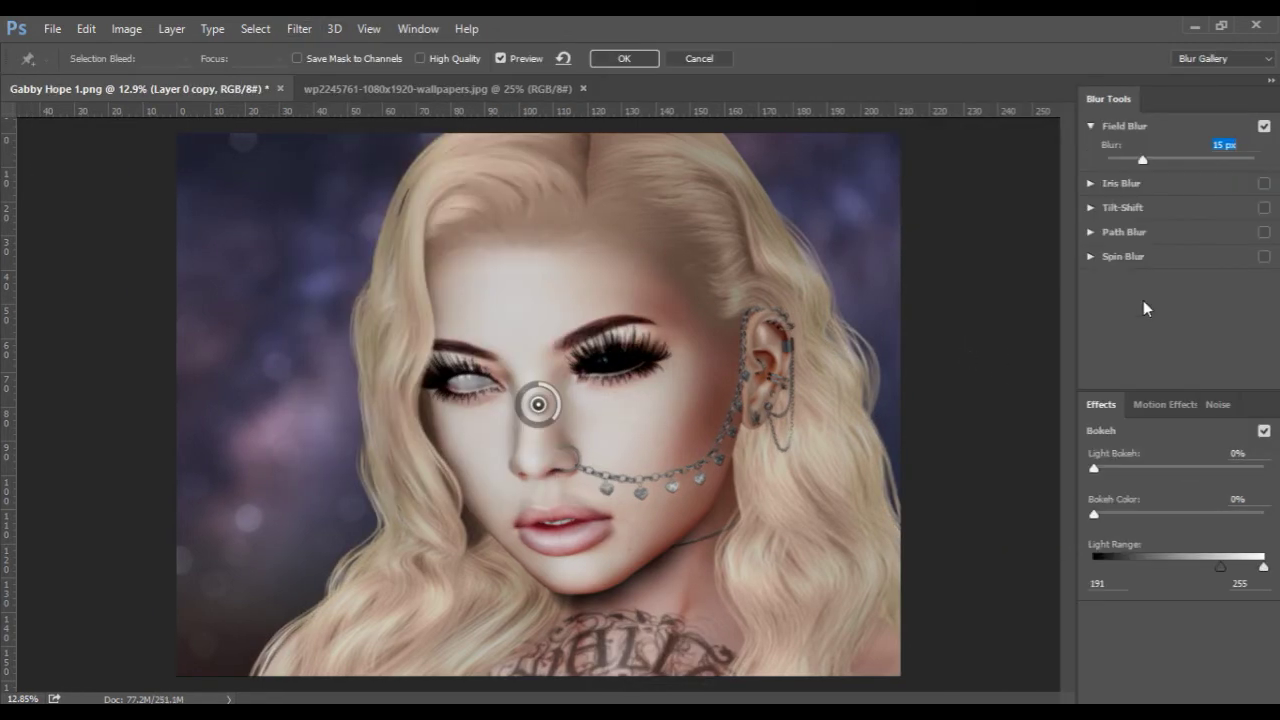
drag(1143, 160, 1169, 161)
click(624, 59)
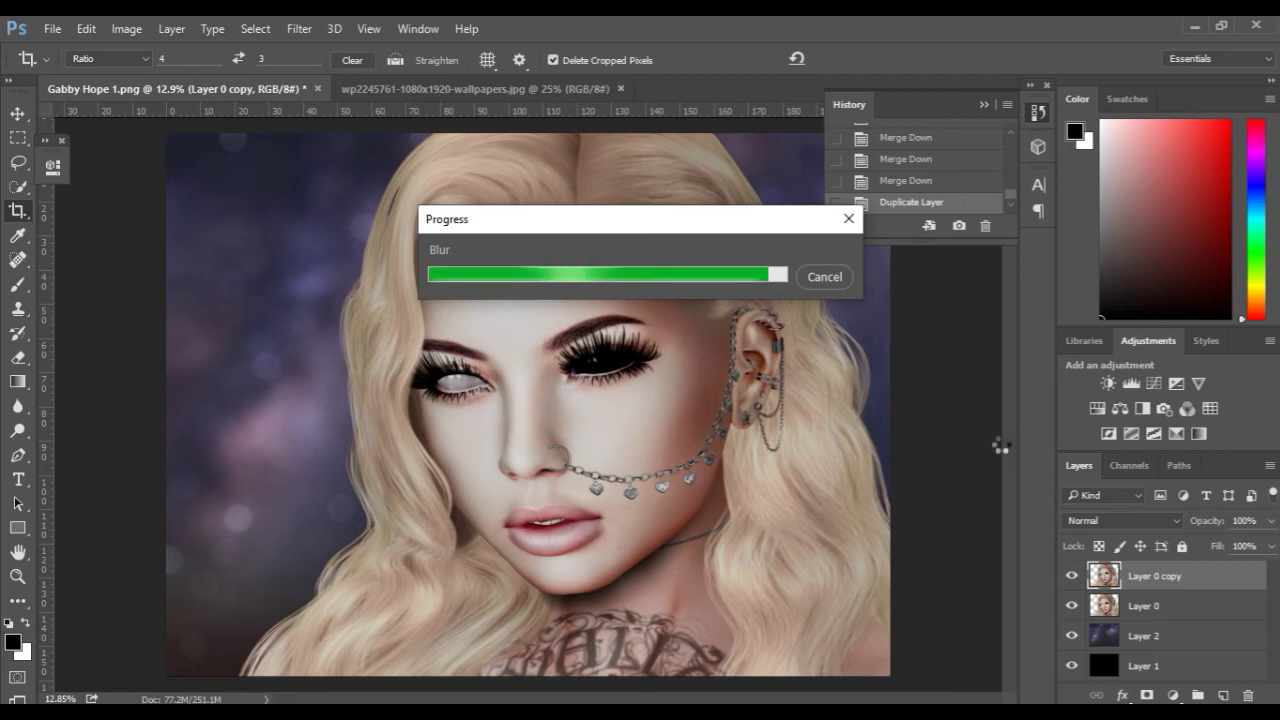
click(1147, 695)
key(ctrl+i)
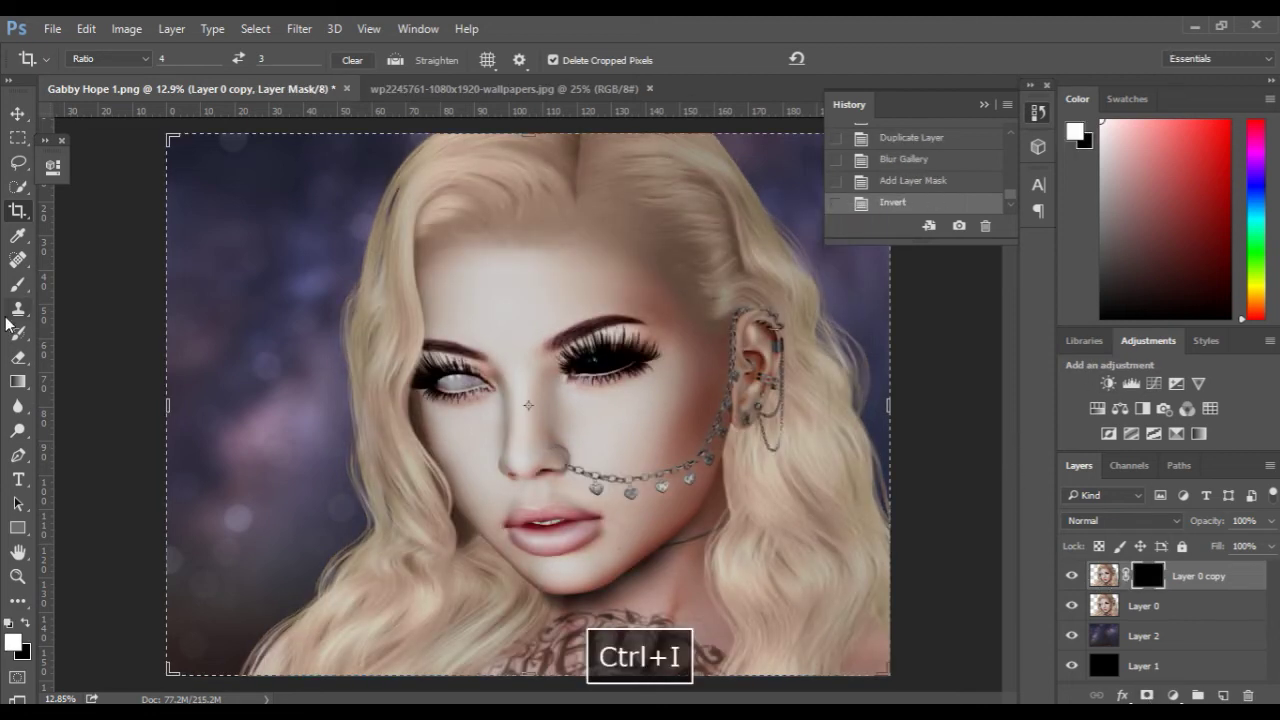
- Paint white on the mask along the hair's outer edges to soften them, and merge the copy into the avatar layer
click(17, 286)
click(987, 105)
drag(735, 142, 725, 139)
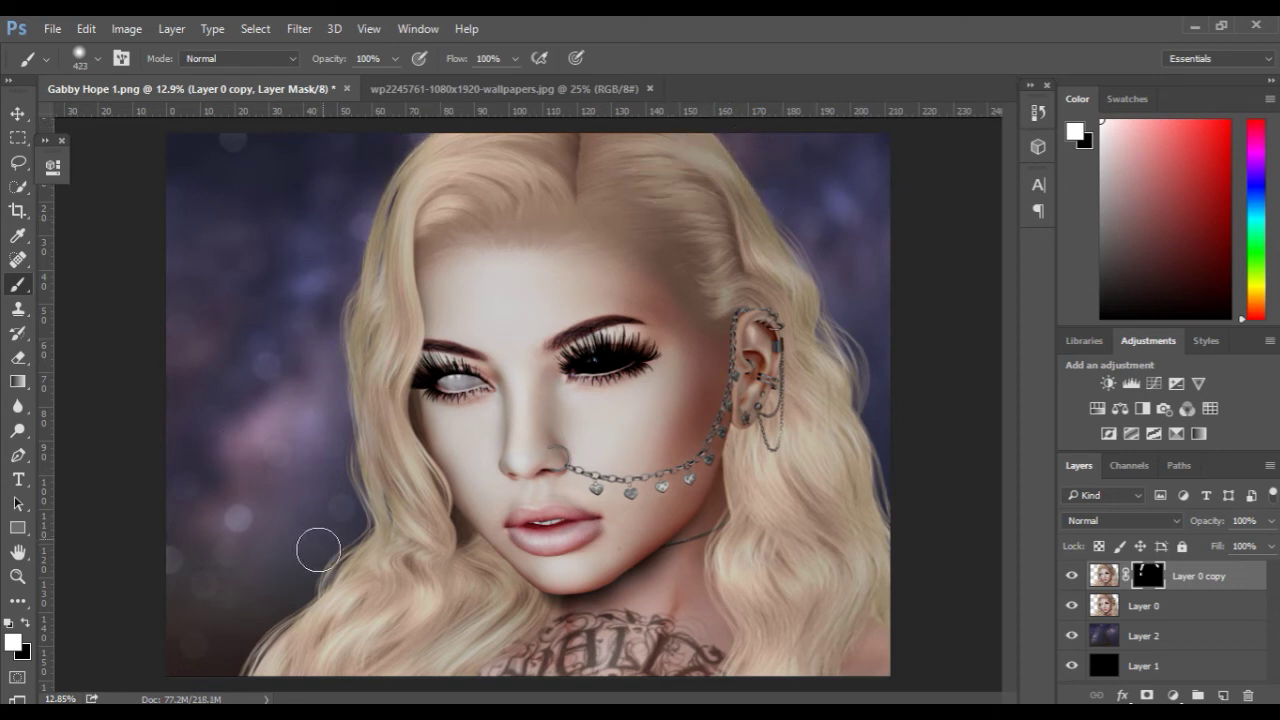
mouse_move(951, 580)
mouse_down()
mouse_move(903, 426)
mouse_move(878, 393)
mouse_up()
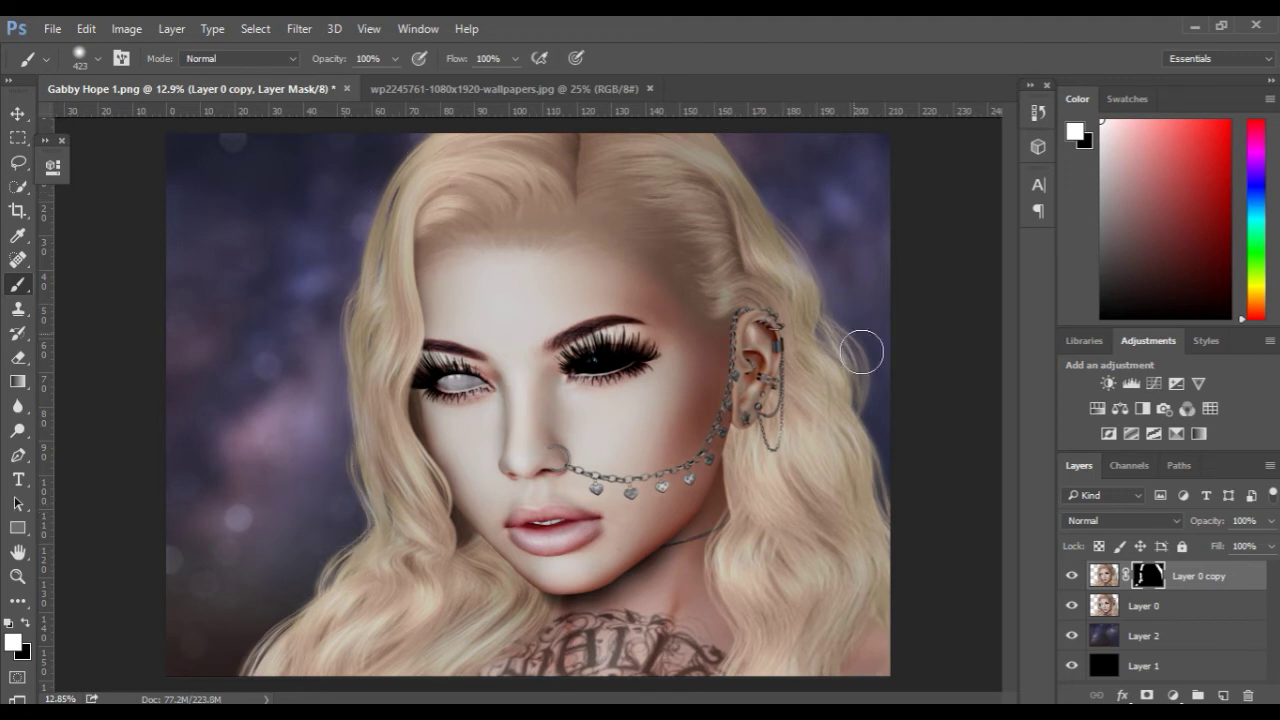
drag(902, 513, 900, 627)
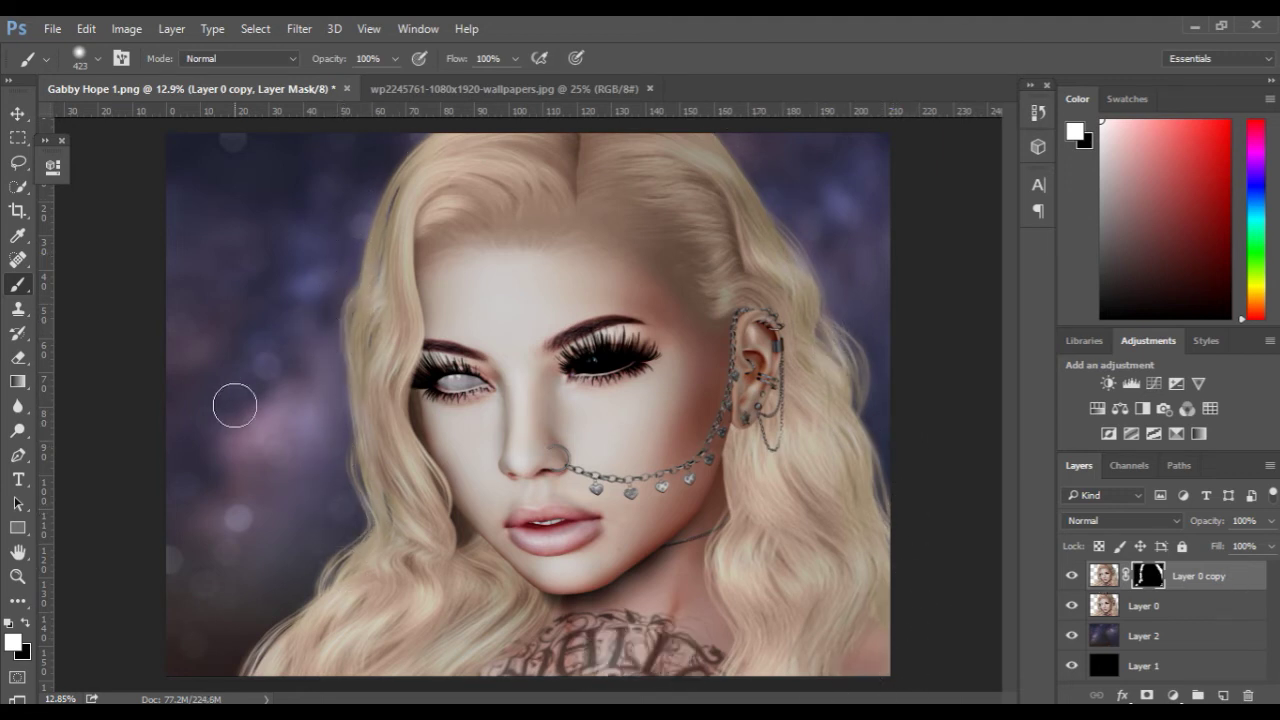
right_click(1208, 579)
click(943, 653)
- Apply the Camera Raw filter to the avatar layer with contrast +6 and a sharpening amount of 68
click(292, 31)
click(360, 174)
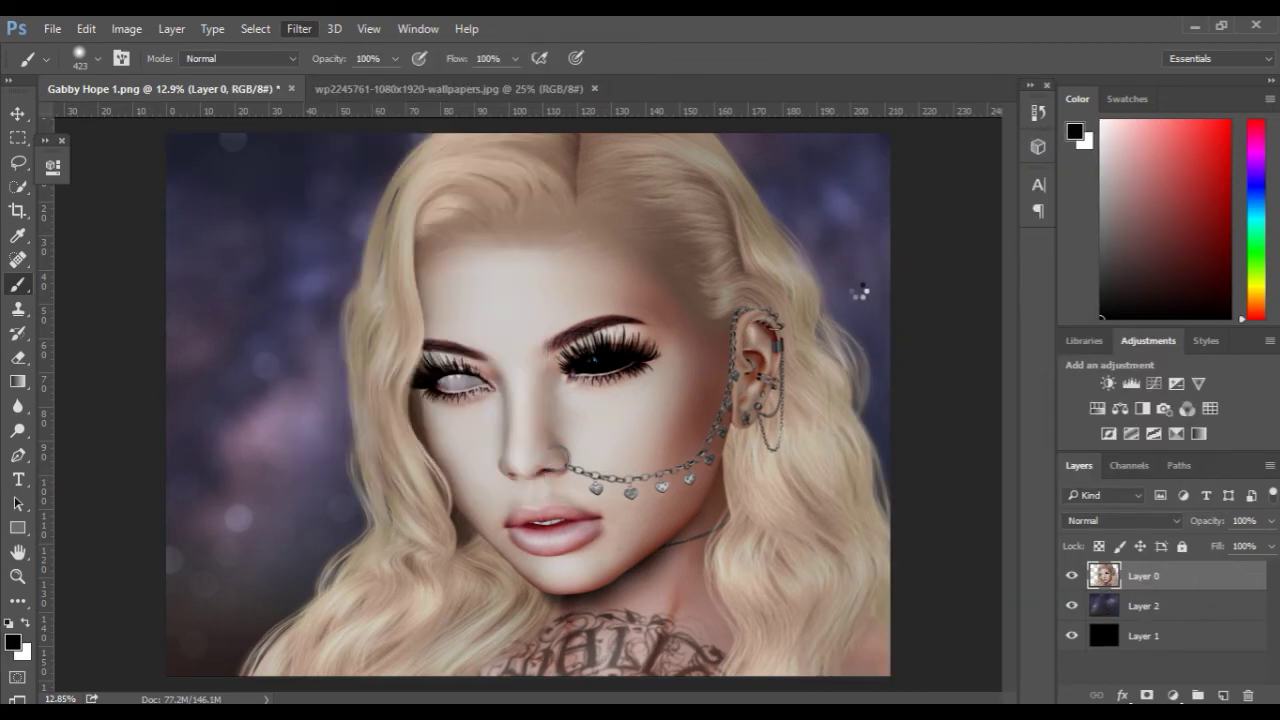
drag(1039, 341, 1035, 311)
drag(1039, 431, 1054, 431)
mouse_move(1039, 591)
mouse_down()
mouse_move(1056, 591)
mouse_move(1039, 591)
mouse_up()
double_click(1033, 428)
double_click(1048, 340)
double_click(1035, 309)
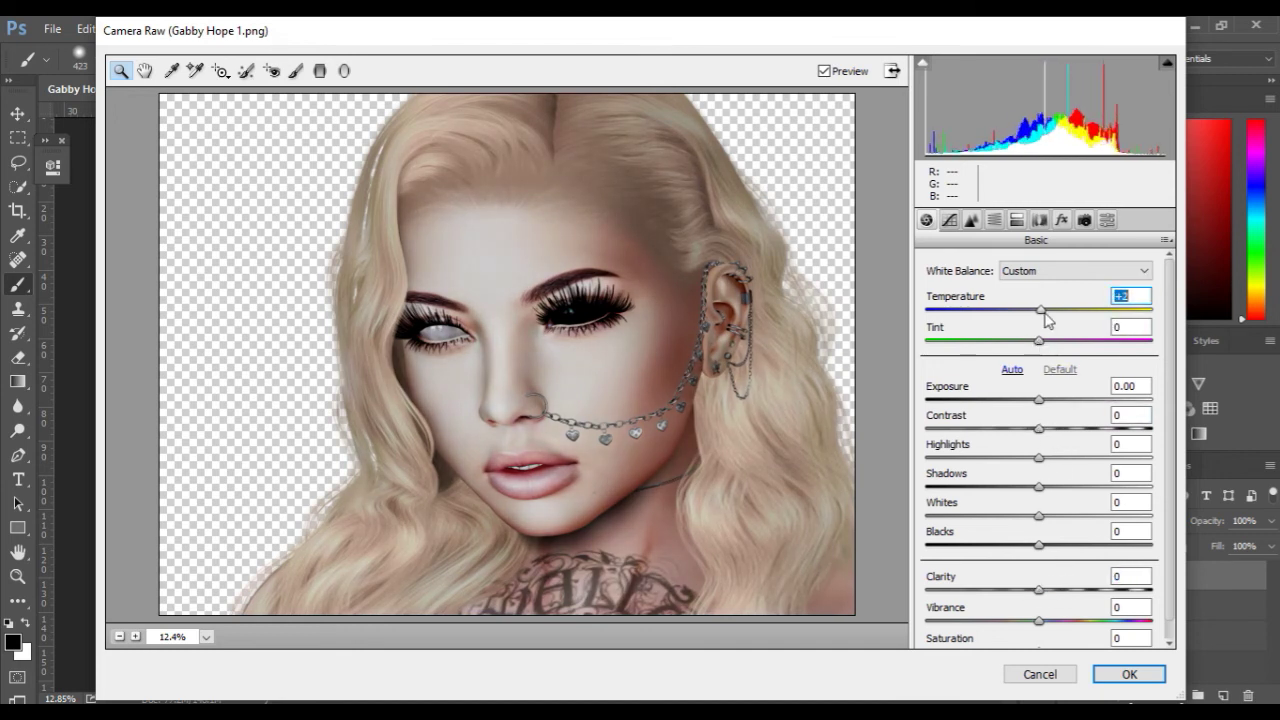
drag(1043, 589, 1054, 591)
double_click(1050, 591)
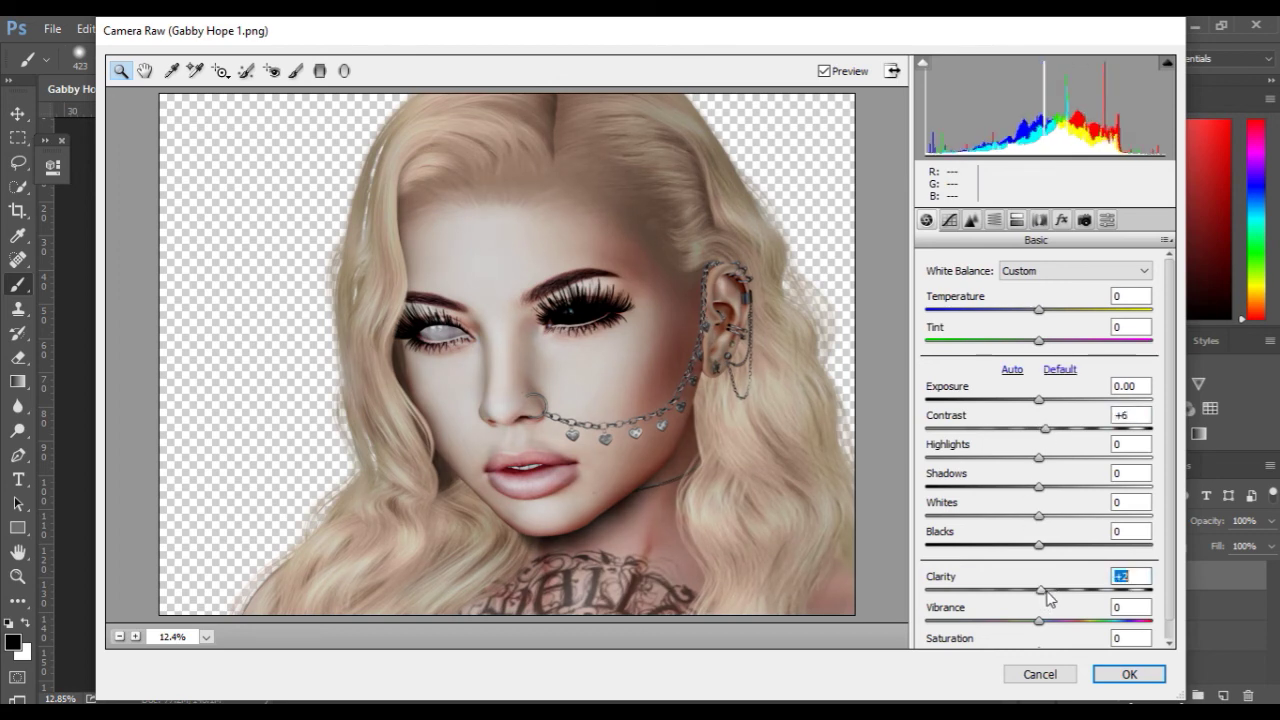
click(971, 219)
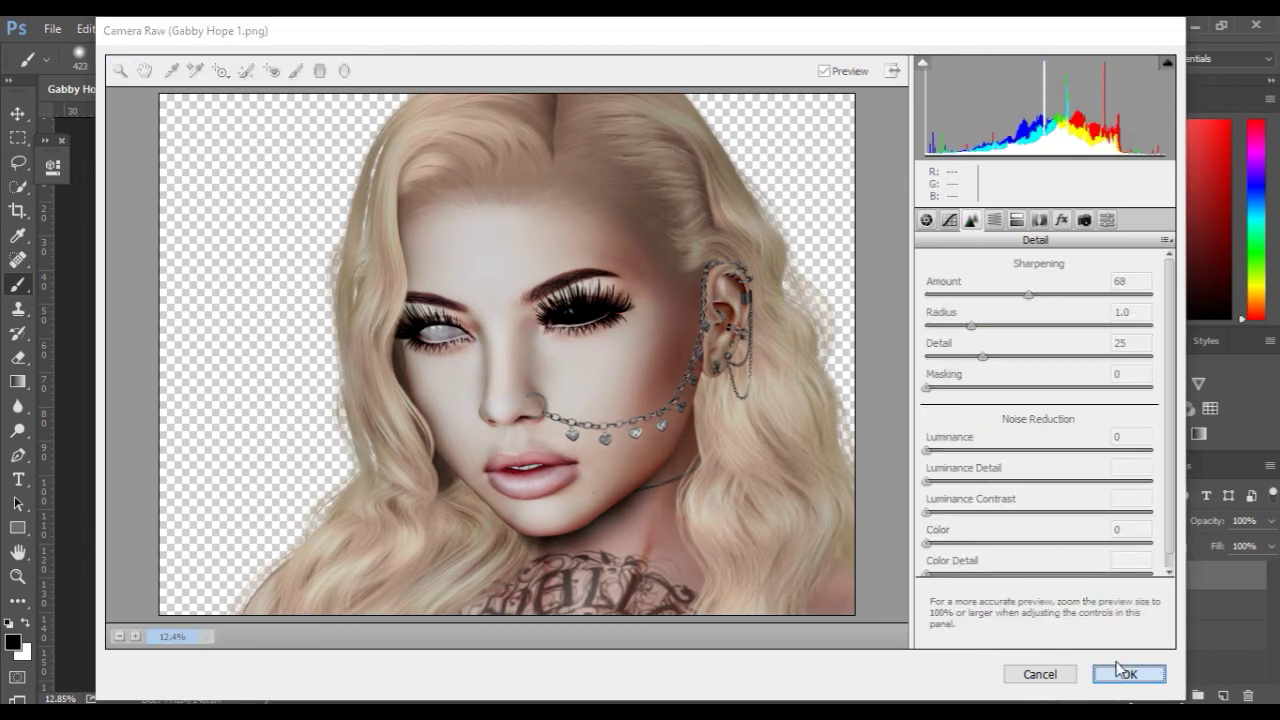
click(1128, 674)
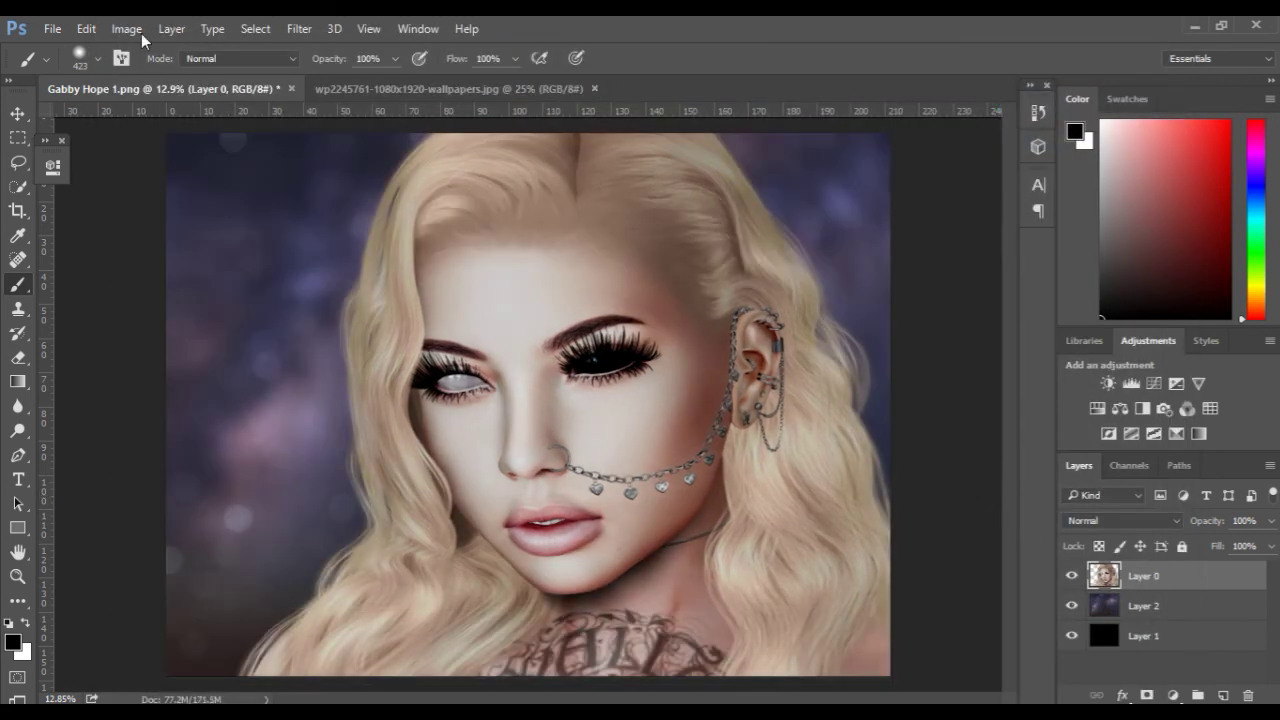
- Delete the Camera Raw edit from the document's history
click(1038, 113)
click(985, 226)
click(566, 299)
- Add a clipped Curves adjustment that raises the midtones, and invert its mask to black
click(1155, 385)
click(192, 478)
drag(211, 360, 185, 352)
key(ctrl+i)
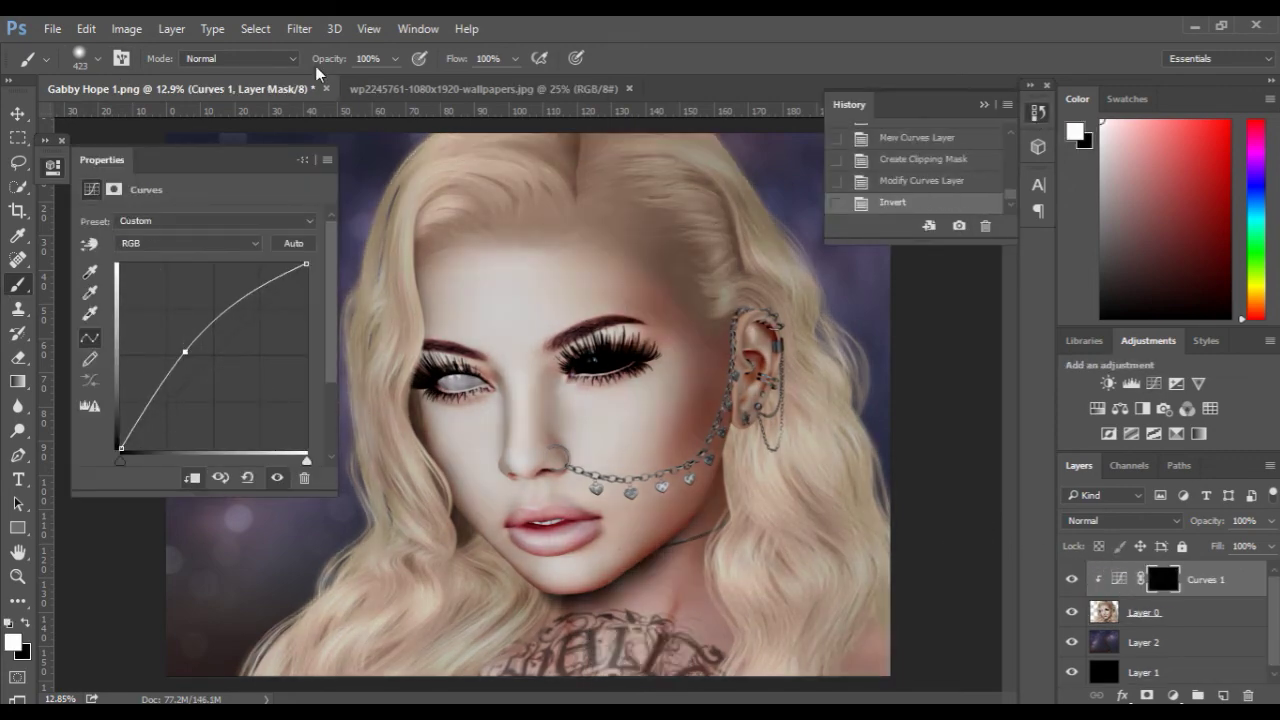
- Set a large soft brush to 19% opacity, undoing a trial stroke from the temple to the cheek
drag(245, 57, 250, 57)
drag(645, 305, 691, 441)
key(ctrl+\)
key(ctrl+z)
drag(660, 299, 668, 303)
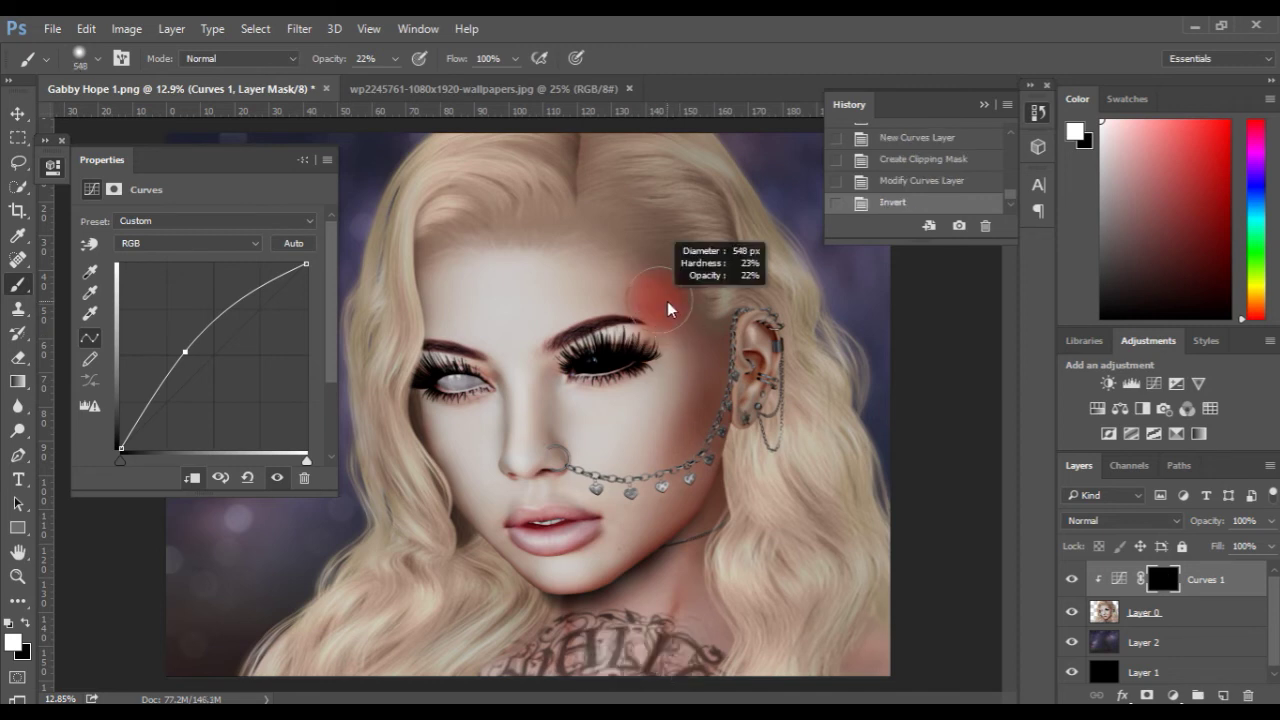
drag(336, 60, 333, 60)
- Try brightening the face from temple to cheek on the Curves mask, and delete those brush strokes from the history
drag(647, 303, 700, 425)
mouse_move(647, 303)
mouse_down()
mouse_move(707, 434)
mouse_move(694, 385)
mouse_move(692, 433)
mouse_up()
scroll(827, 436, down, 3)
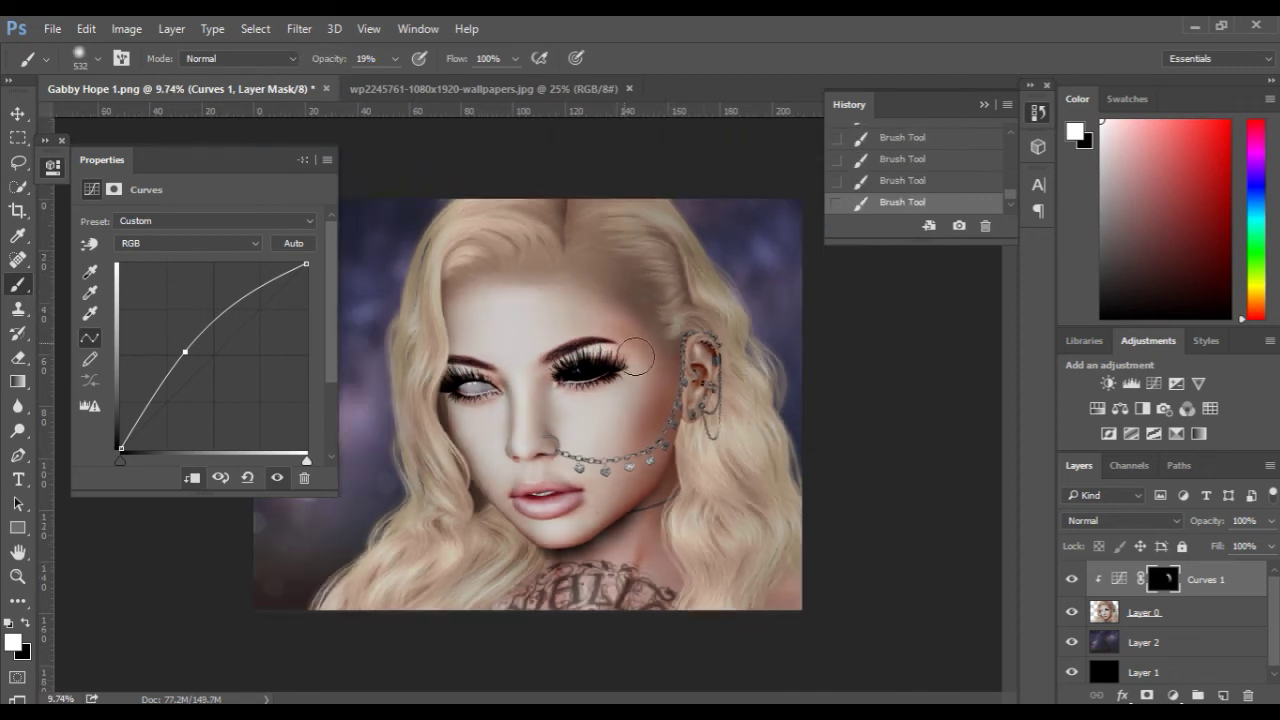
scroll(920, 180, up, 2)
scroll(920, 184, down, 1)
click(922, 172)
click(985, 227)
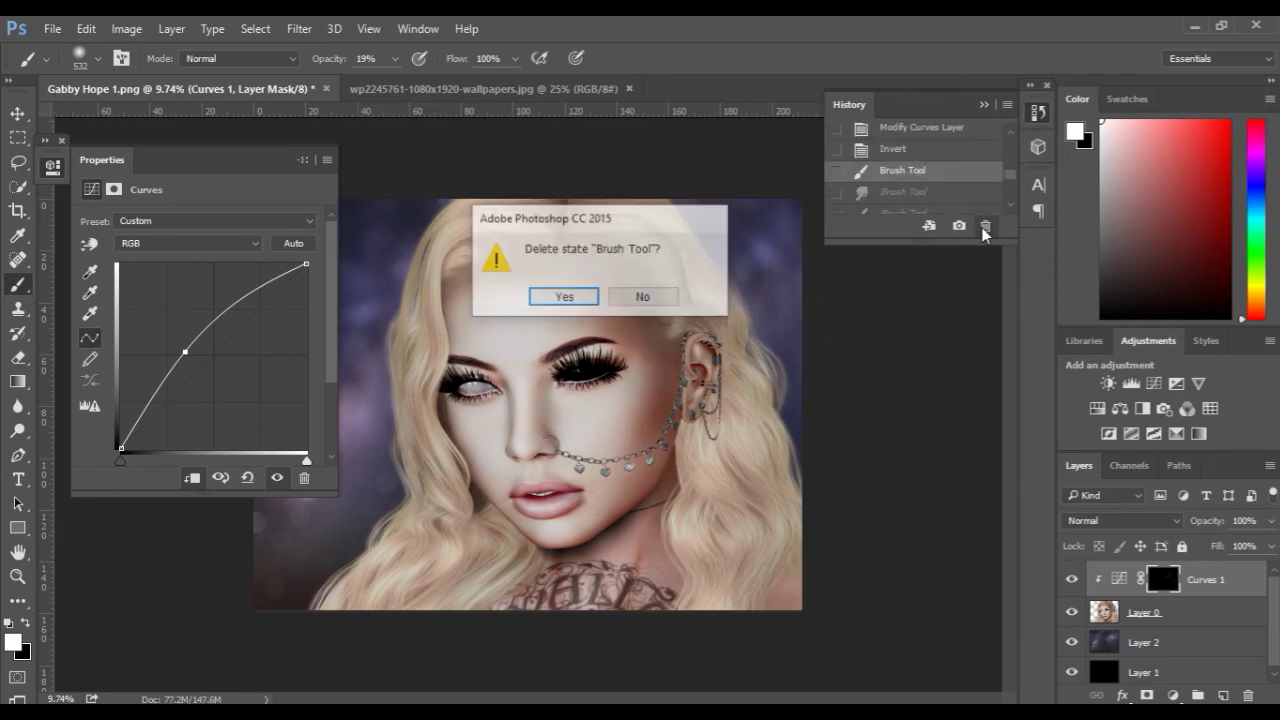
click(563, 297)
- Paint white on the Curves mask with resized brushes to brighten the temple, the outer eye area and the cheek
scroll(581, 372, up, 7)
mouse_move(647, 282)
mouse_down()
mouse_move(632, 260)
mouse_move(660, 287)
mouse_move(654, 326)
mouse_up()
alt+right_click(659, 287)
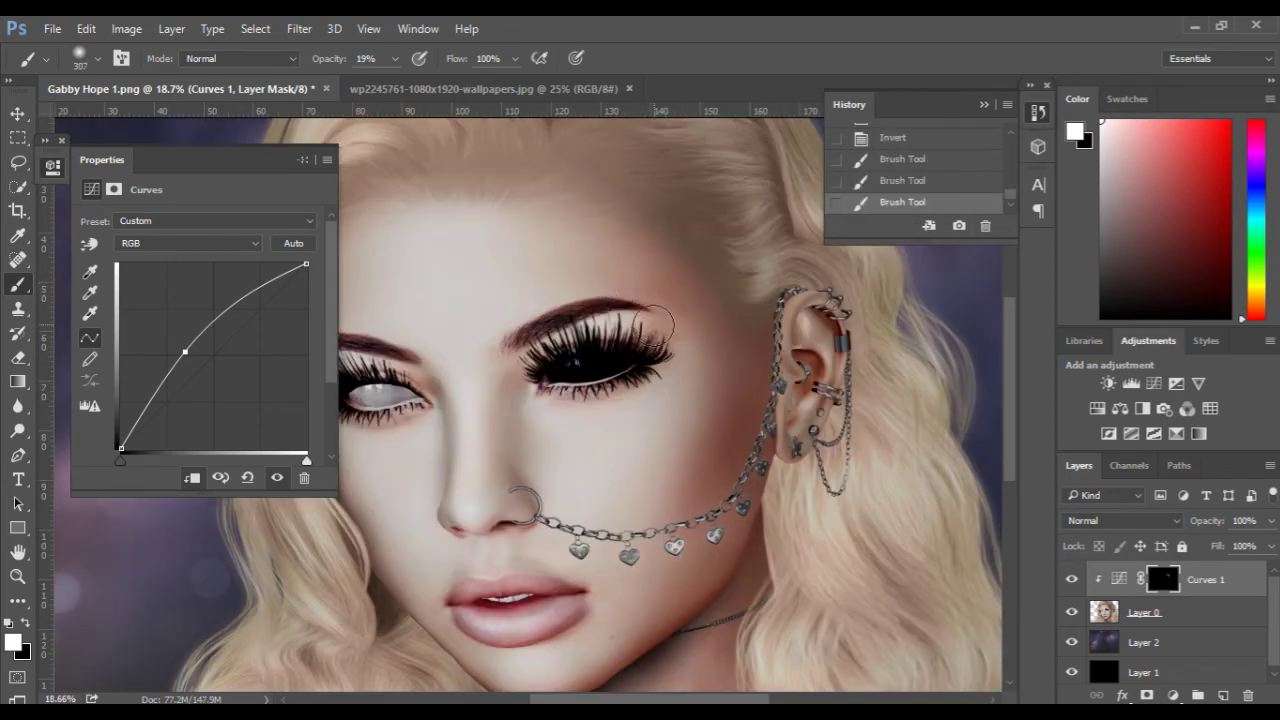
drag(667, 382, 691, 443)
alt+right_click(704, 404)
drag(702, 487, 732, 344)
scroll(740, 348, down, 8)
- Toggle the Curves adjustment's visibility to compare the brightening, and switch the brush colour to black
click(1071, 581)
click(1071, 581)
click(1071, 581)
key(x)
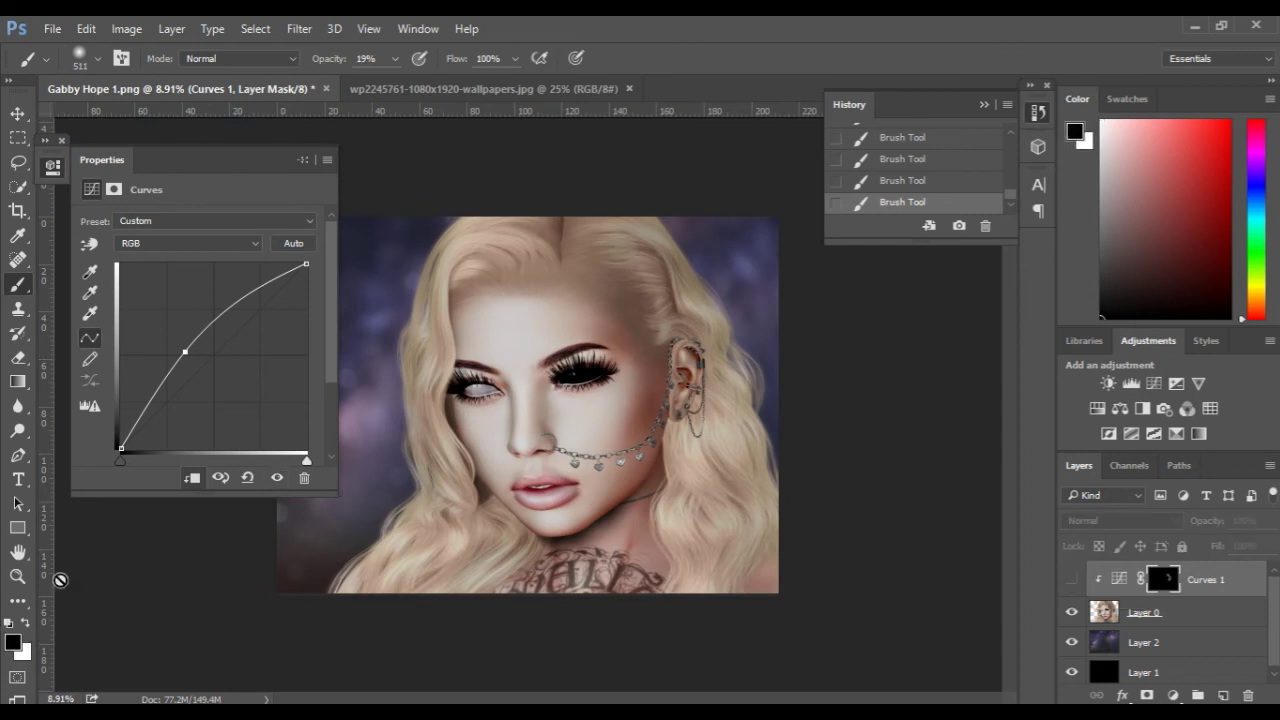
- Show the Curves adjustment again and paint its mask from the temple to the cheek with a resized soft brush
click(1071, 580)
alt+right_click(634, 342)
drag(632, 342, 645, 425)
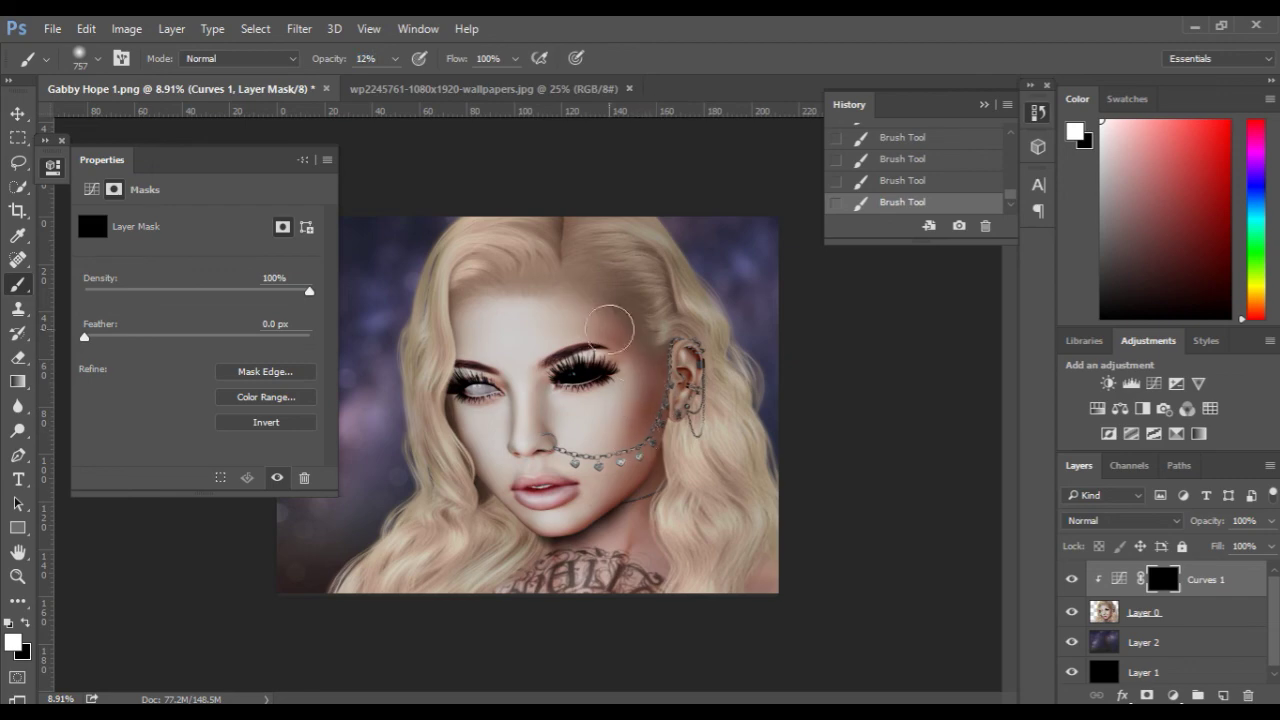
- Merge the Curves adjustment down into the portrait layer
scroll(630, 480, up, 4)
scroll(314, 514, down, 2)
key(ctrl+e)
scroll(860, 338, down, 3)
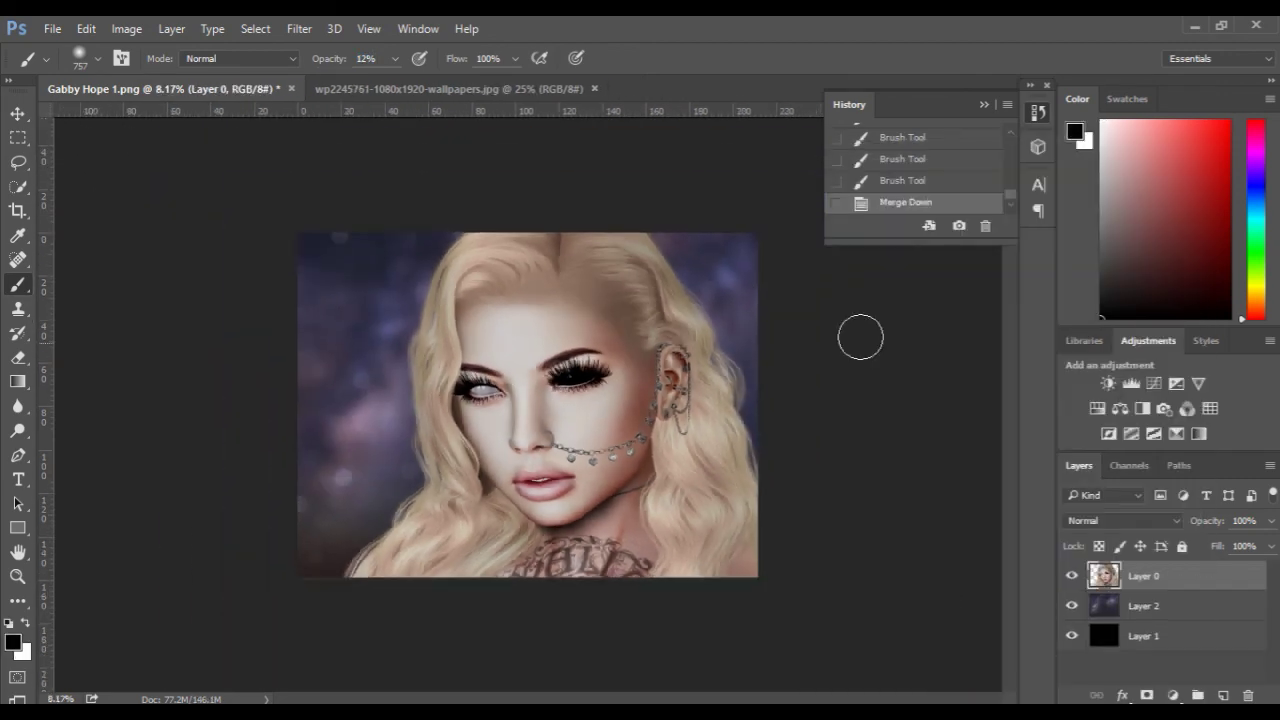
- Sharpen the portrait's facial details around the eyes with the Sharpen tool at 100% strength
scroll(844, 448, up, 2)
right_click(18, 405)
click(95, 423)
scroll(518, 553, up, 2)
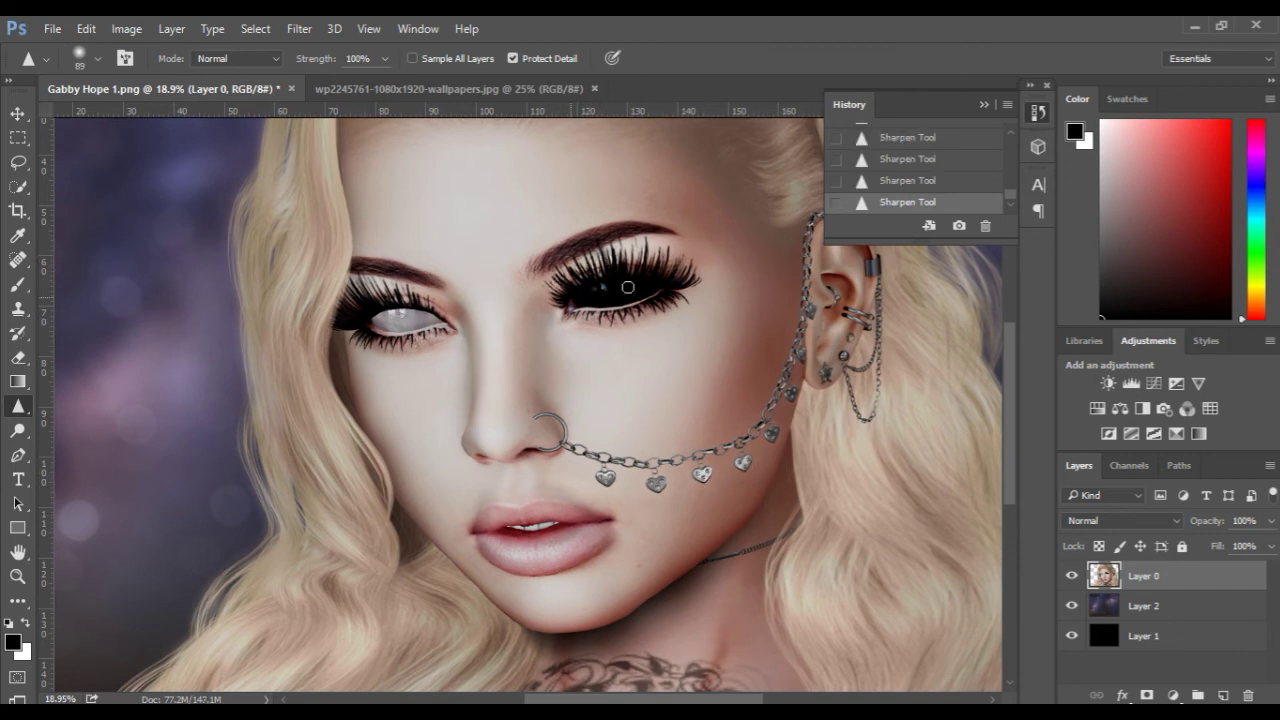
- Apply the Camera Raw Filter to the portrait layer with slightly raised Tint and Clarity
scroll(715, 585, down, 2)
click(299, 28)
click(400, 137)
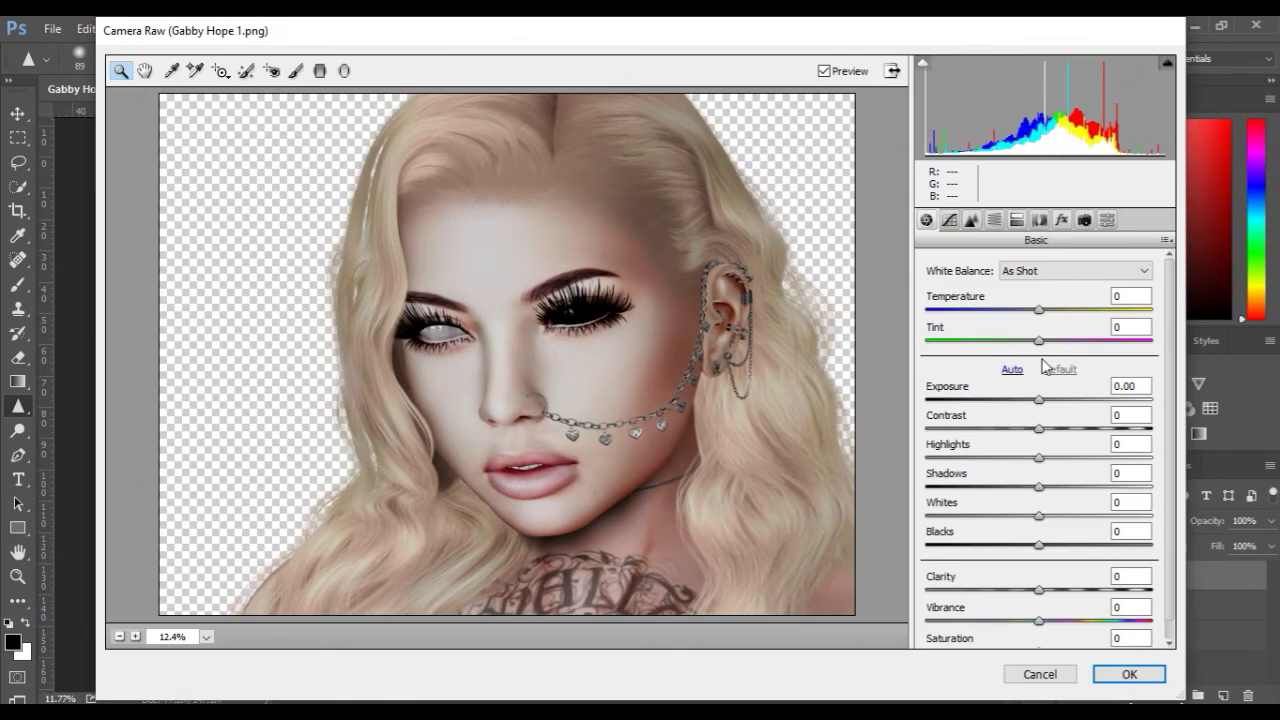
click(1045, 341)
drag(1045, 341, 1044, 343)
drag(1039, 590, 1047, 593)
click(1108, 673)
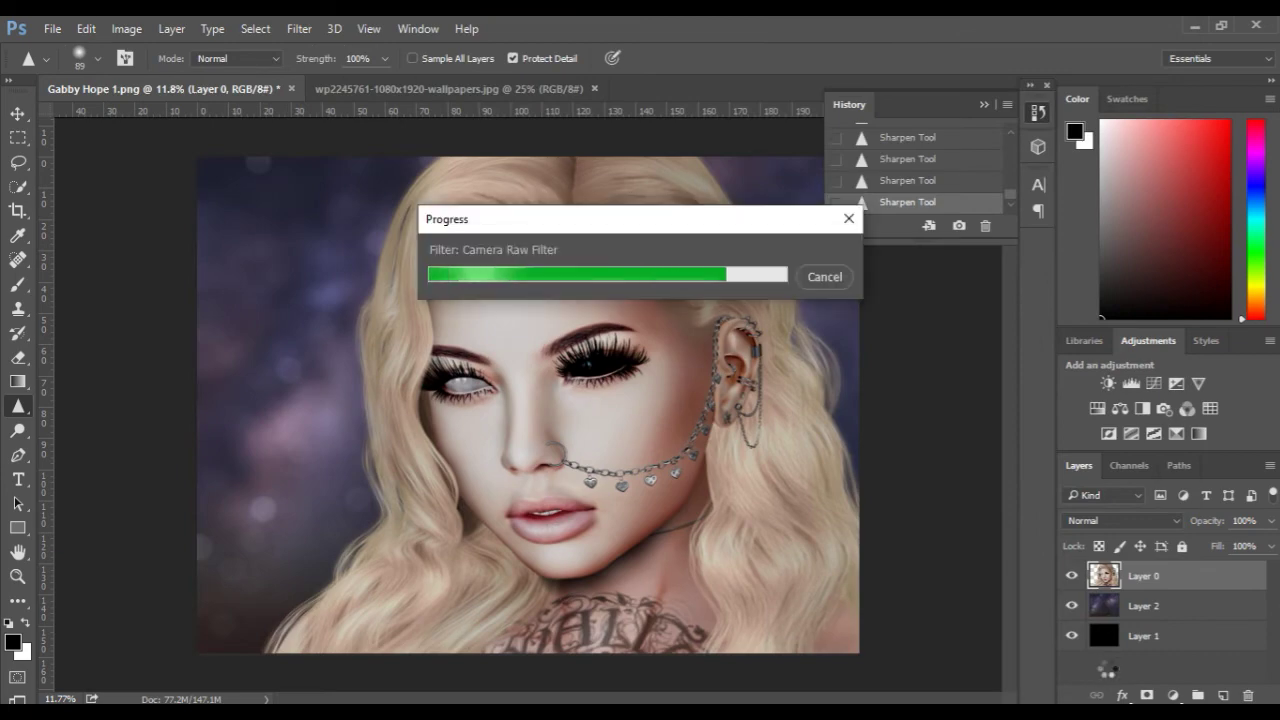
scroll(888, 382, down, 1)
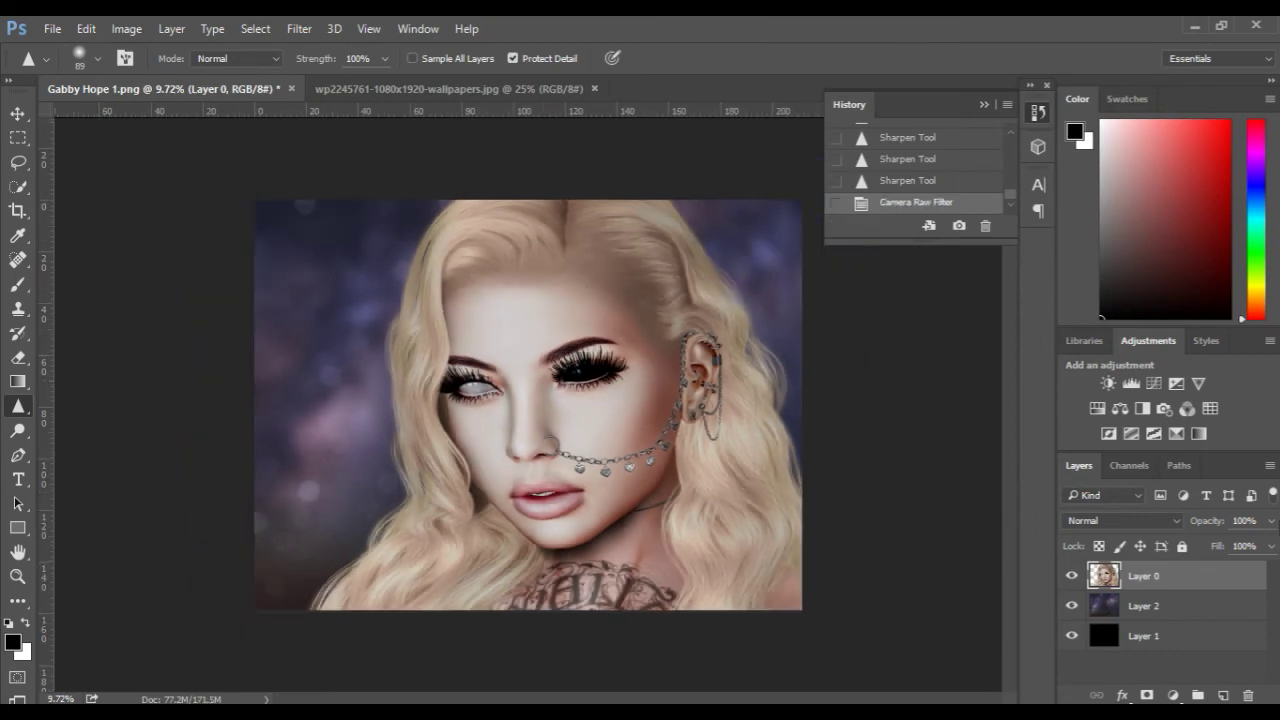
- Merge the portrait layer down into the starry background layer and delete the black bottom layer
right_click(1224, 577)
click(911, 464)
click(1150, 606)
key(Delete)
scroll(527, 286, up, 3)
key(ctrl+alt+i)
key(Escape)
- Open the High Res PSD from the AL Logo folder and bring its logo layer into the portrait document
key(ctrl+o)
double_click(420, 494)
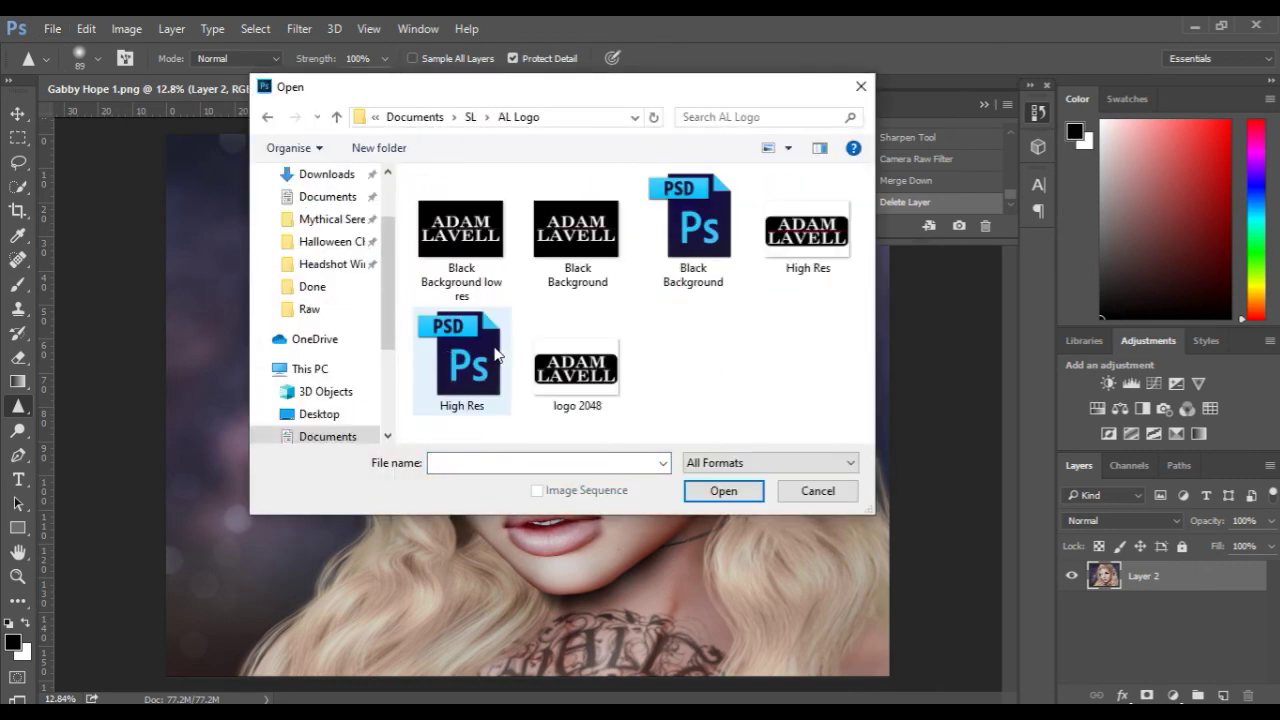
double_click(457, 352)
drag(1150, 575, 549, 411)
- Scale the logo down to a small watermark and place it in the lower-left corner of the portrait image
key(ctrl+t)
drag(904, 287, 234, 523)
scroll(201, 450, up, 3)
drag(201, 450, 250, 228)
scroll(254, 358, up, 6)
drag(294, 320, 225, 642)
scroll(226, 642, up, 4)
key(space)
drag(227, 643, 305, 404)
key(Return)
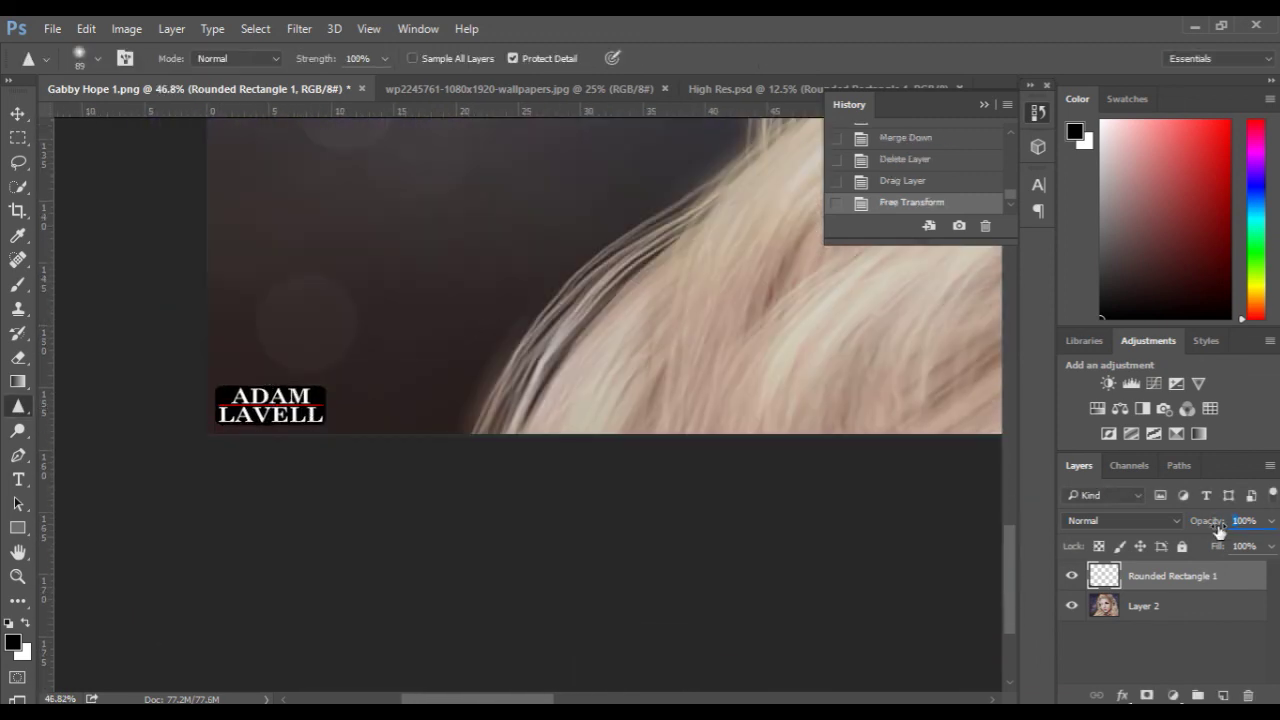